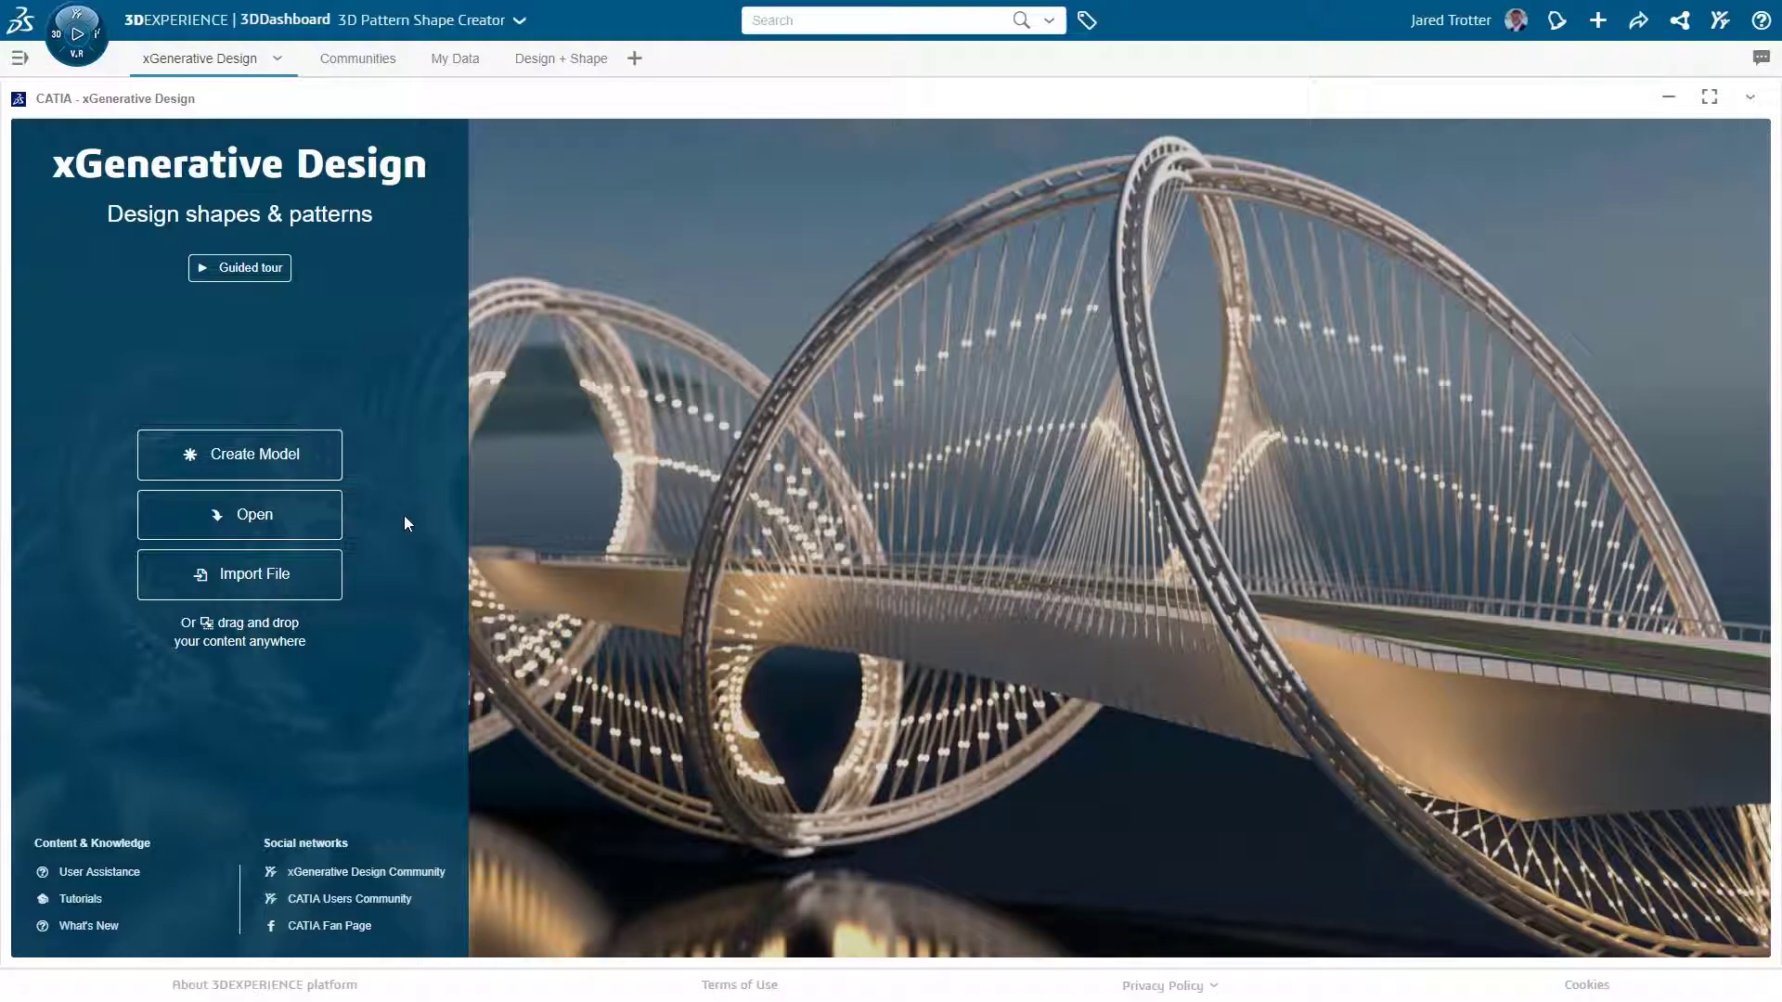
- Switch to the 3D Pattern Shape Creator role
left_click(76, 50)
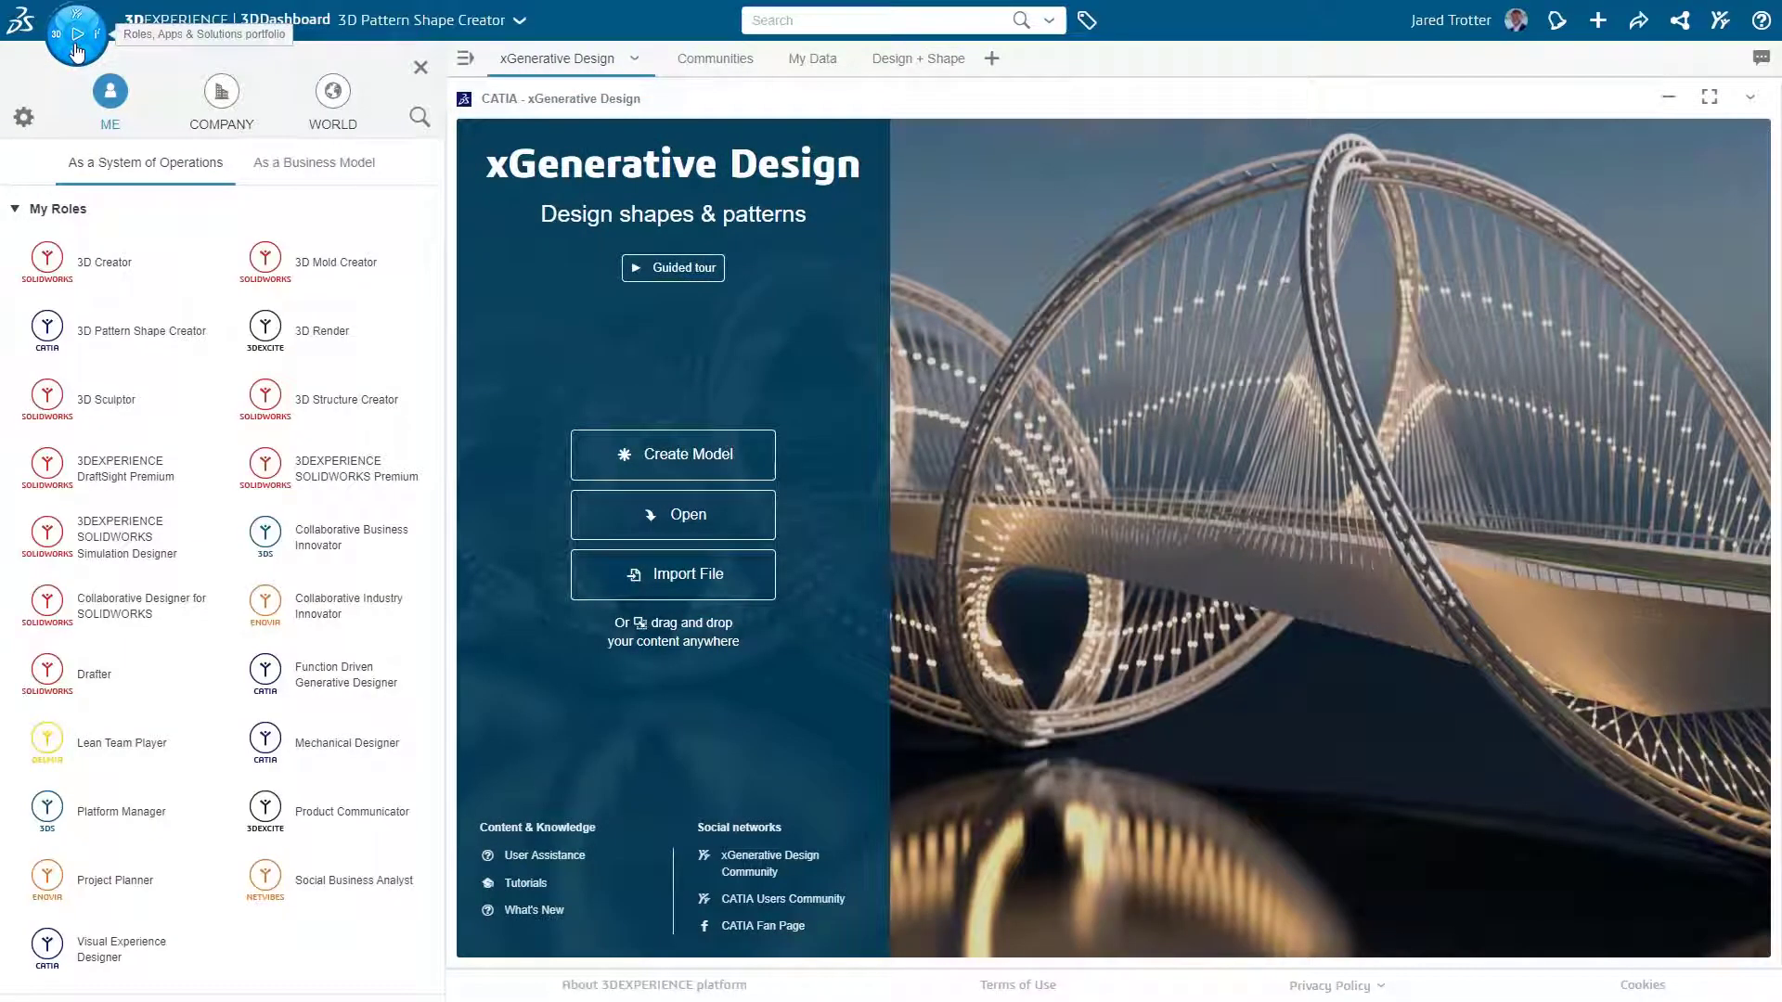
left_click(122, 338)
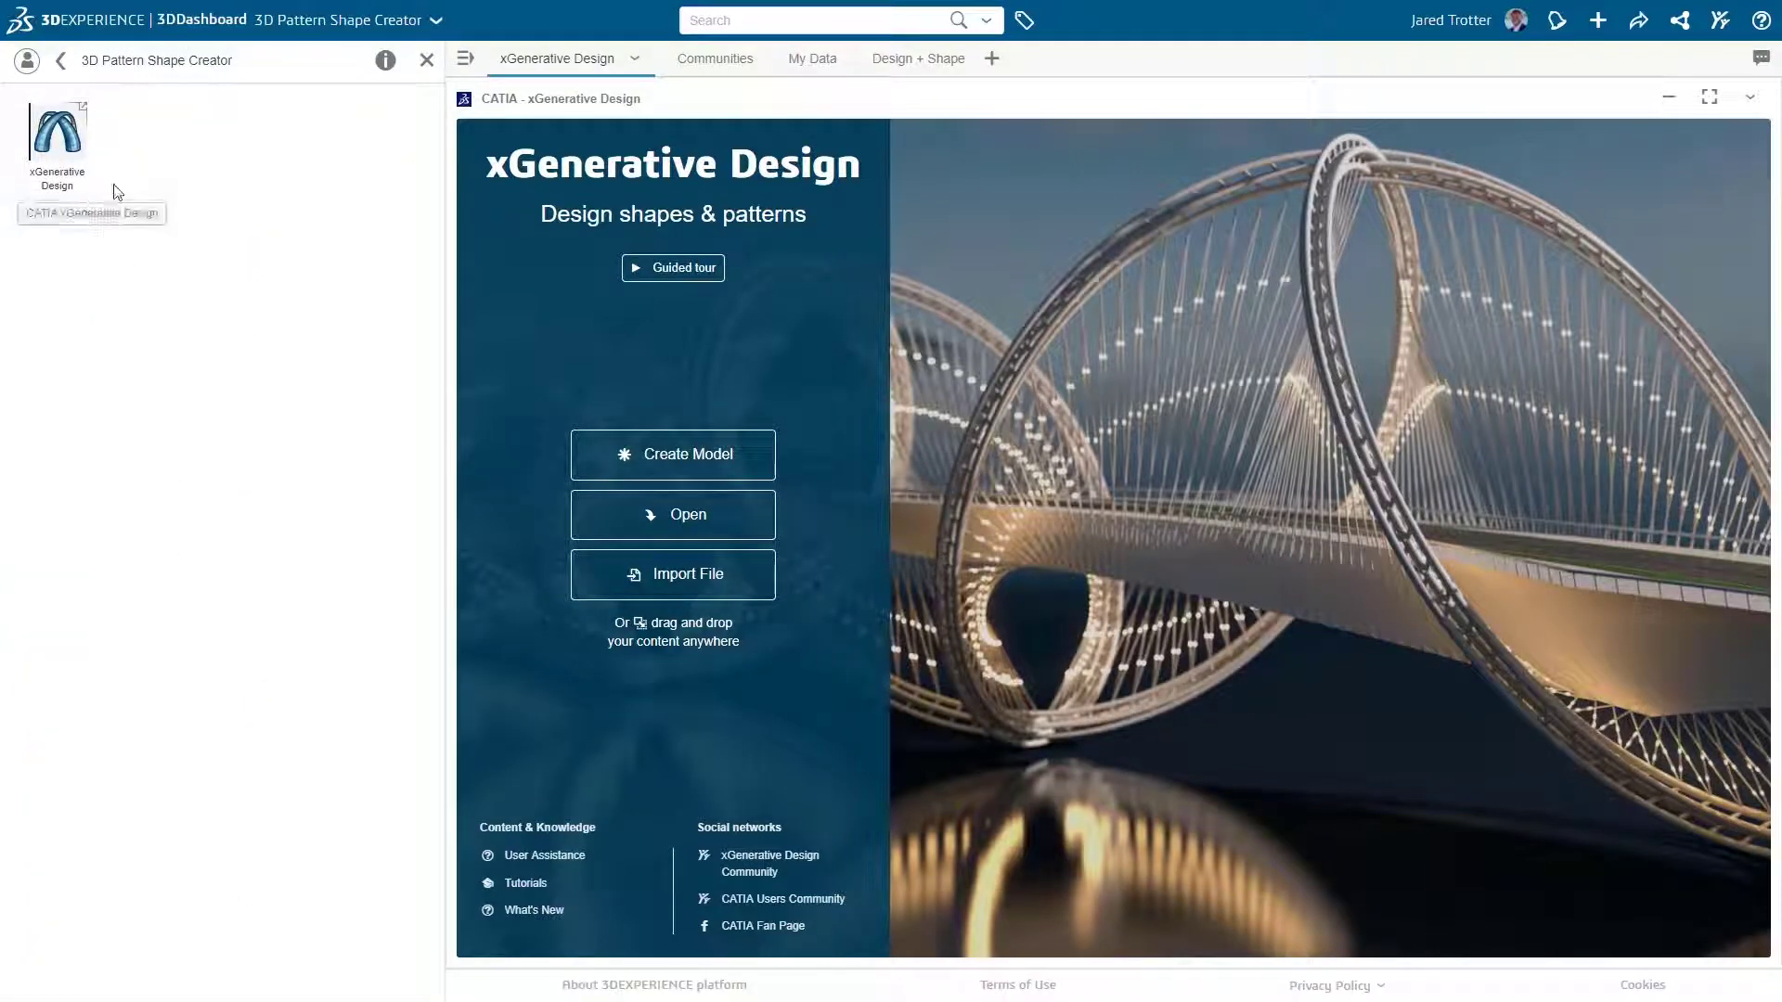
left_click(425, 62)
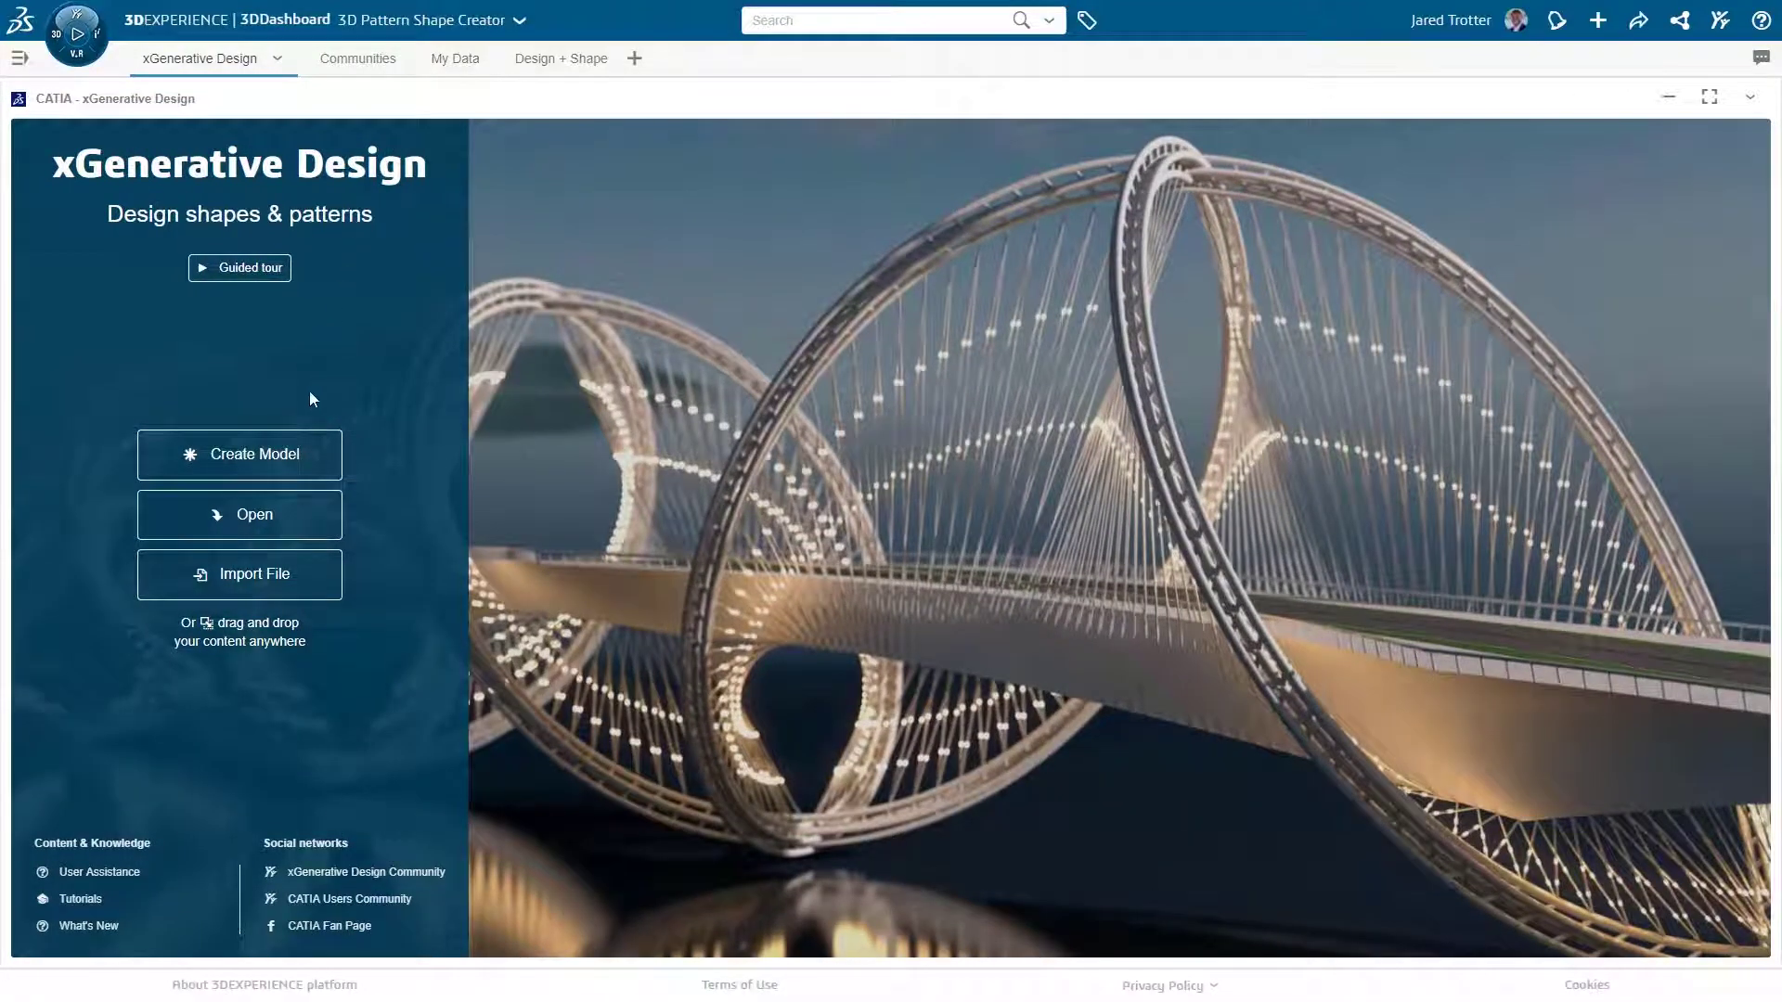
- Create a new model named 'Ottoman Cover' in the chosen storage location
left_click(303, 467)
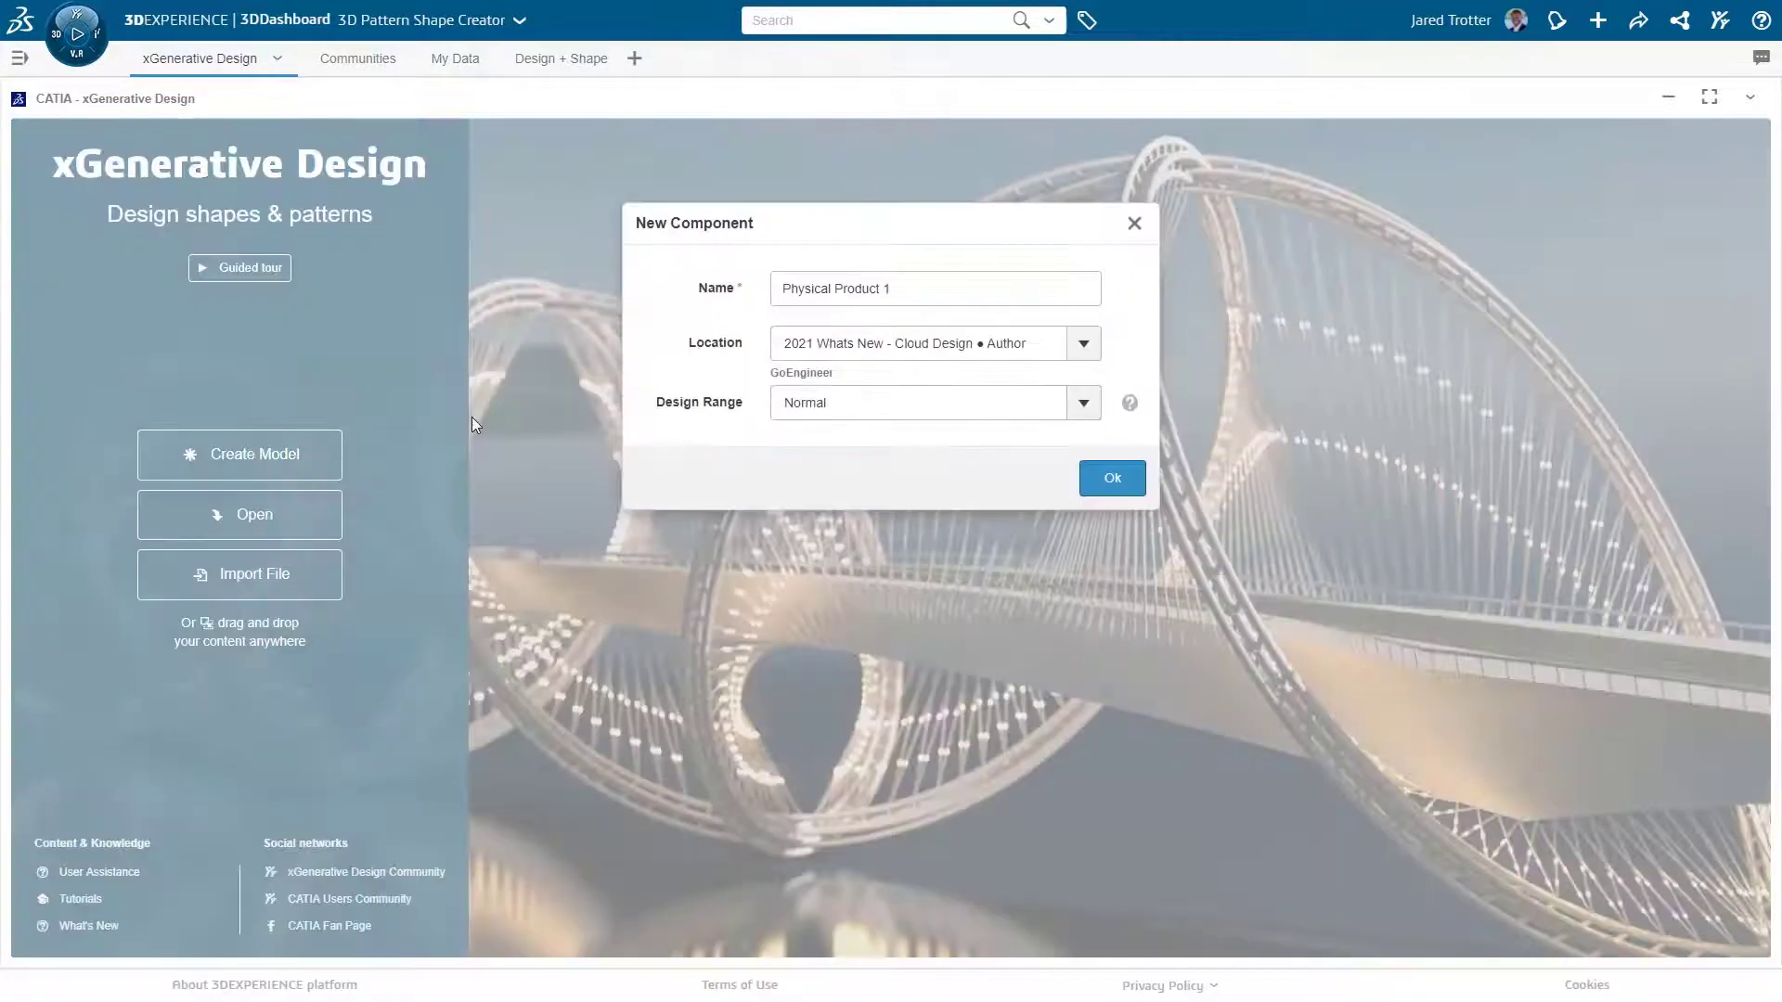
left_click_drag(897, 289, 785, 291)
type("Ottoman Cover")
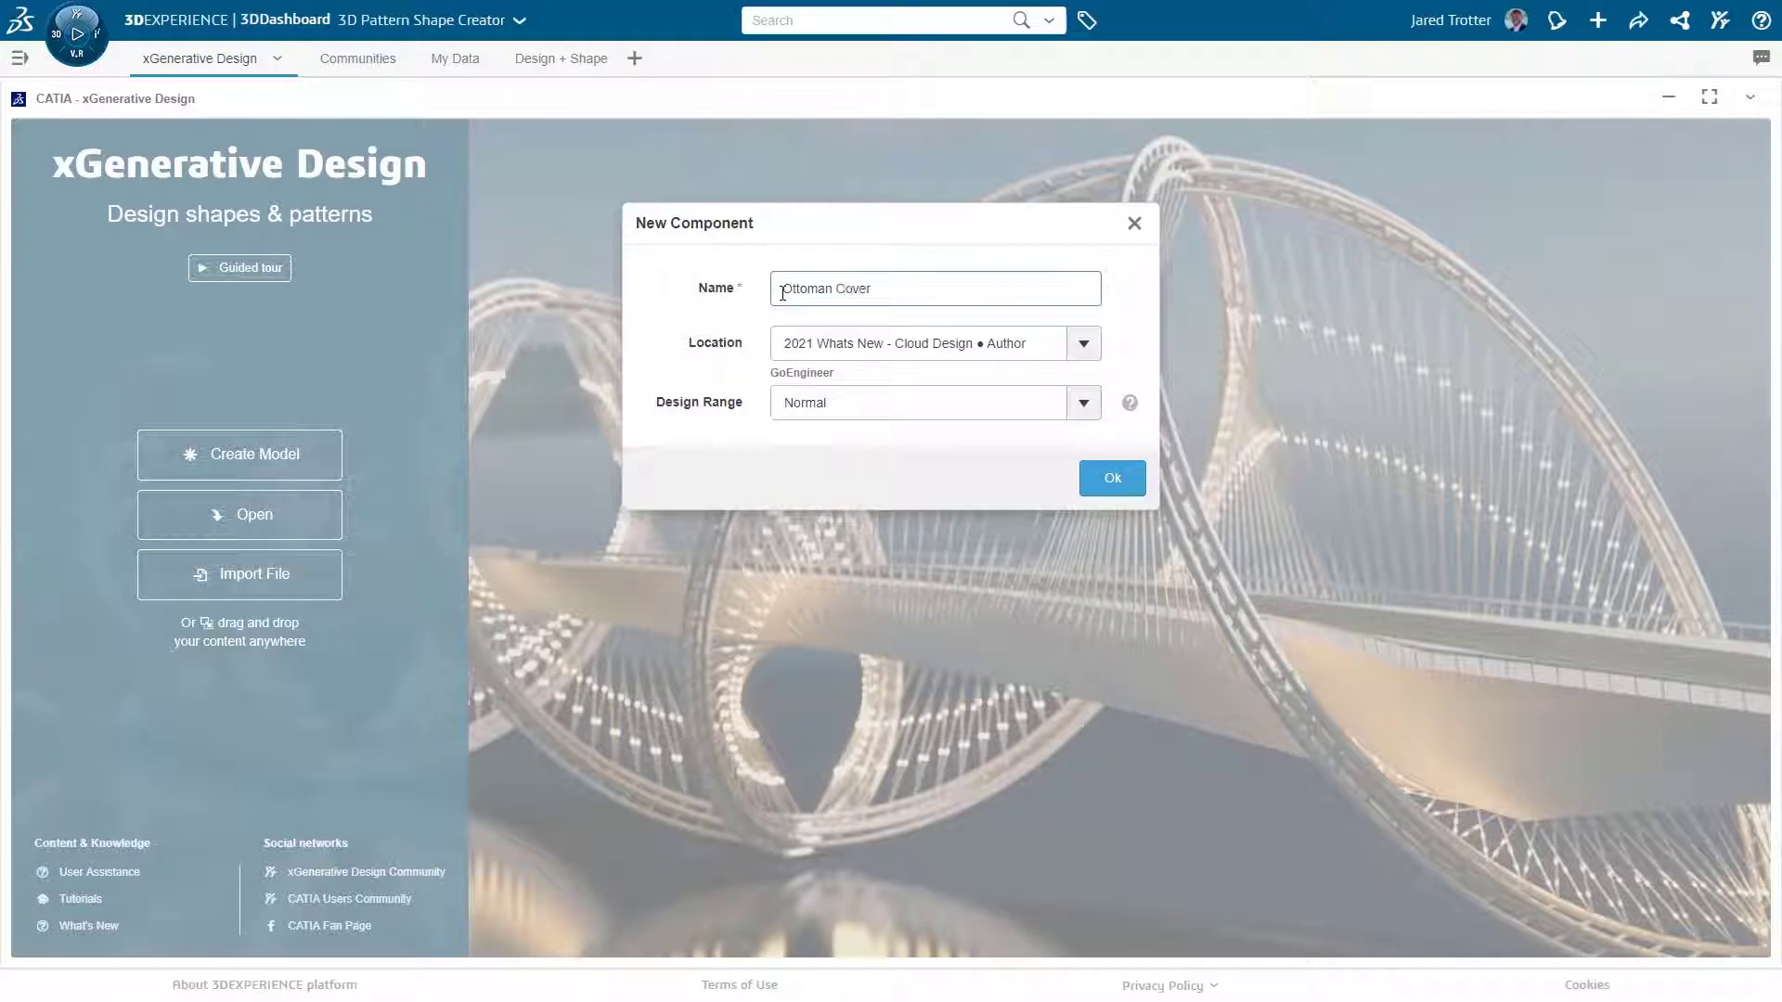
left_click(1083, 343)
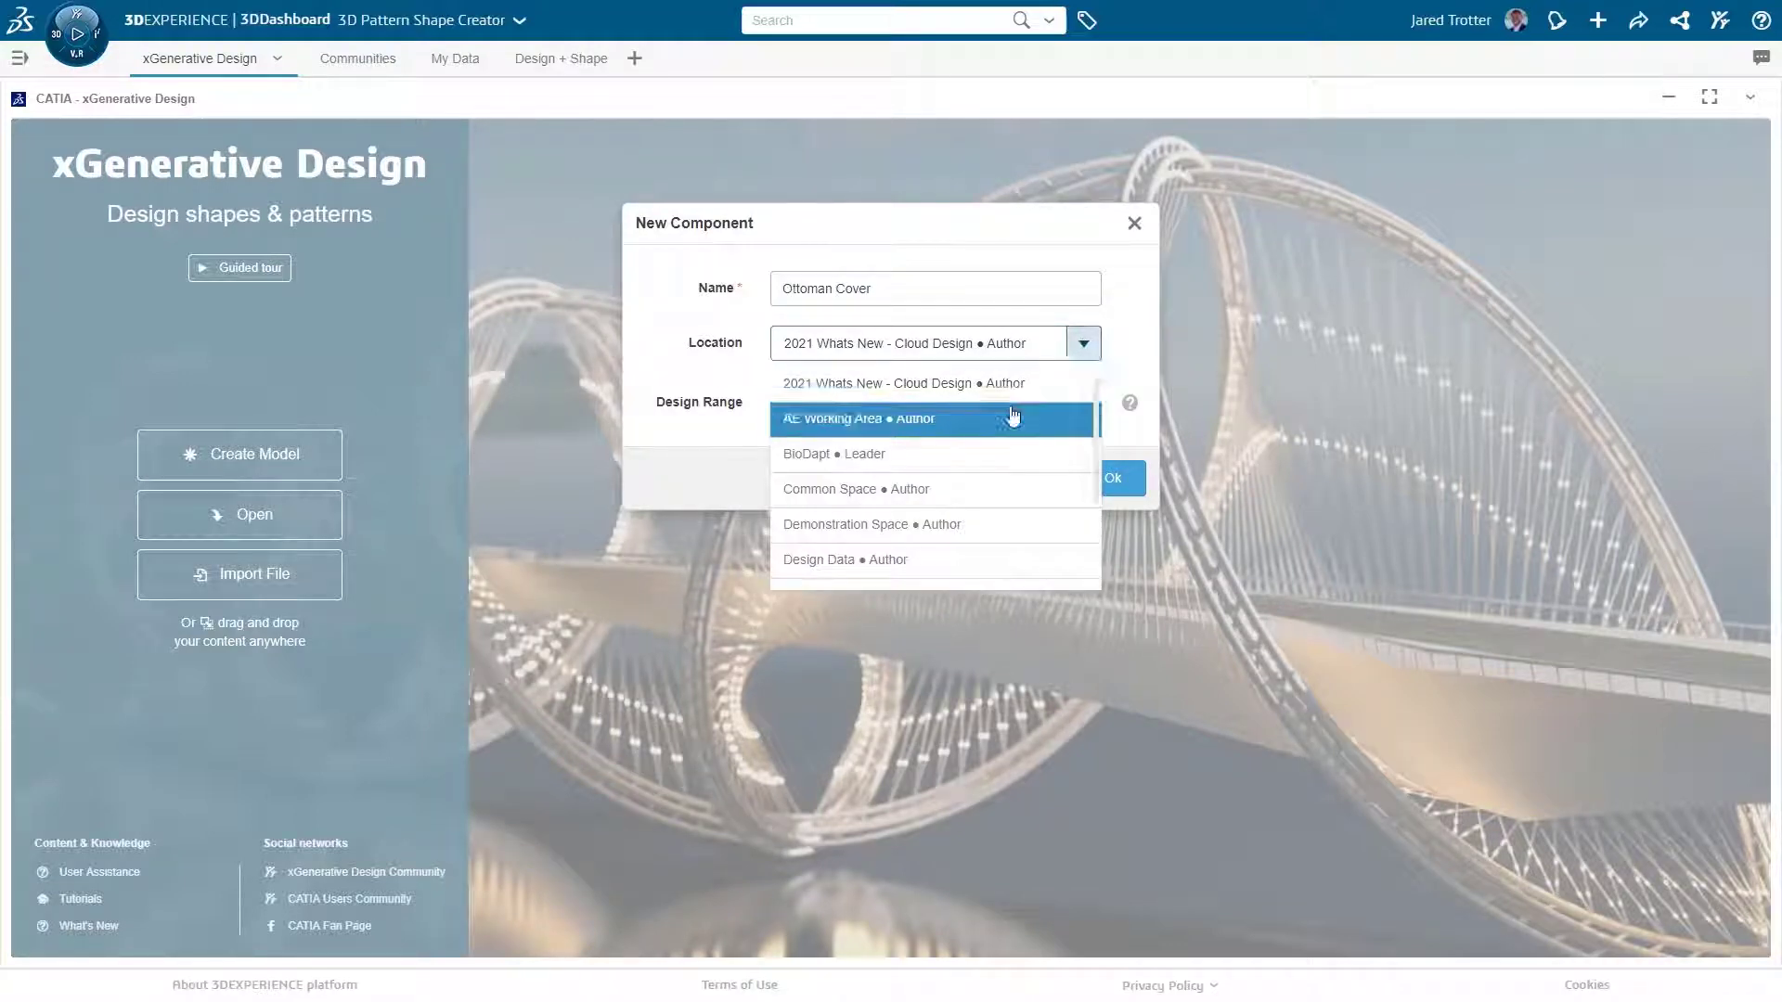
scroll(992, 495, "down", 3)
left_click(990, 500)
left_click(1109, 477)
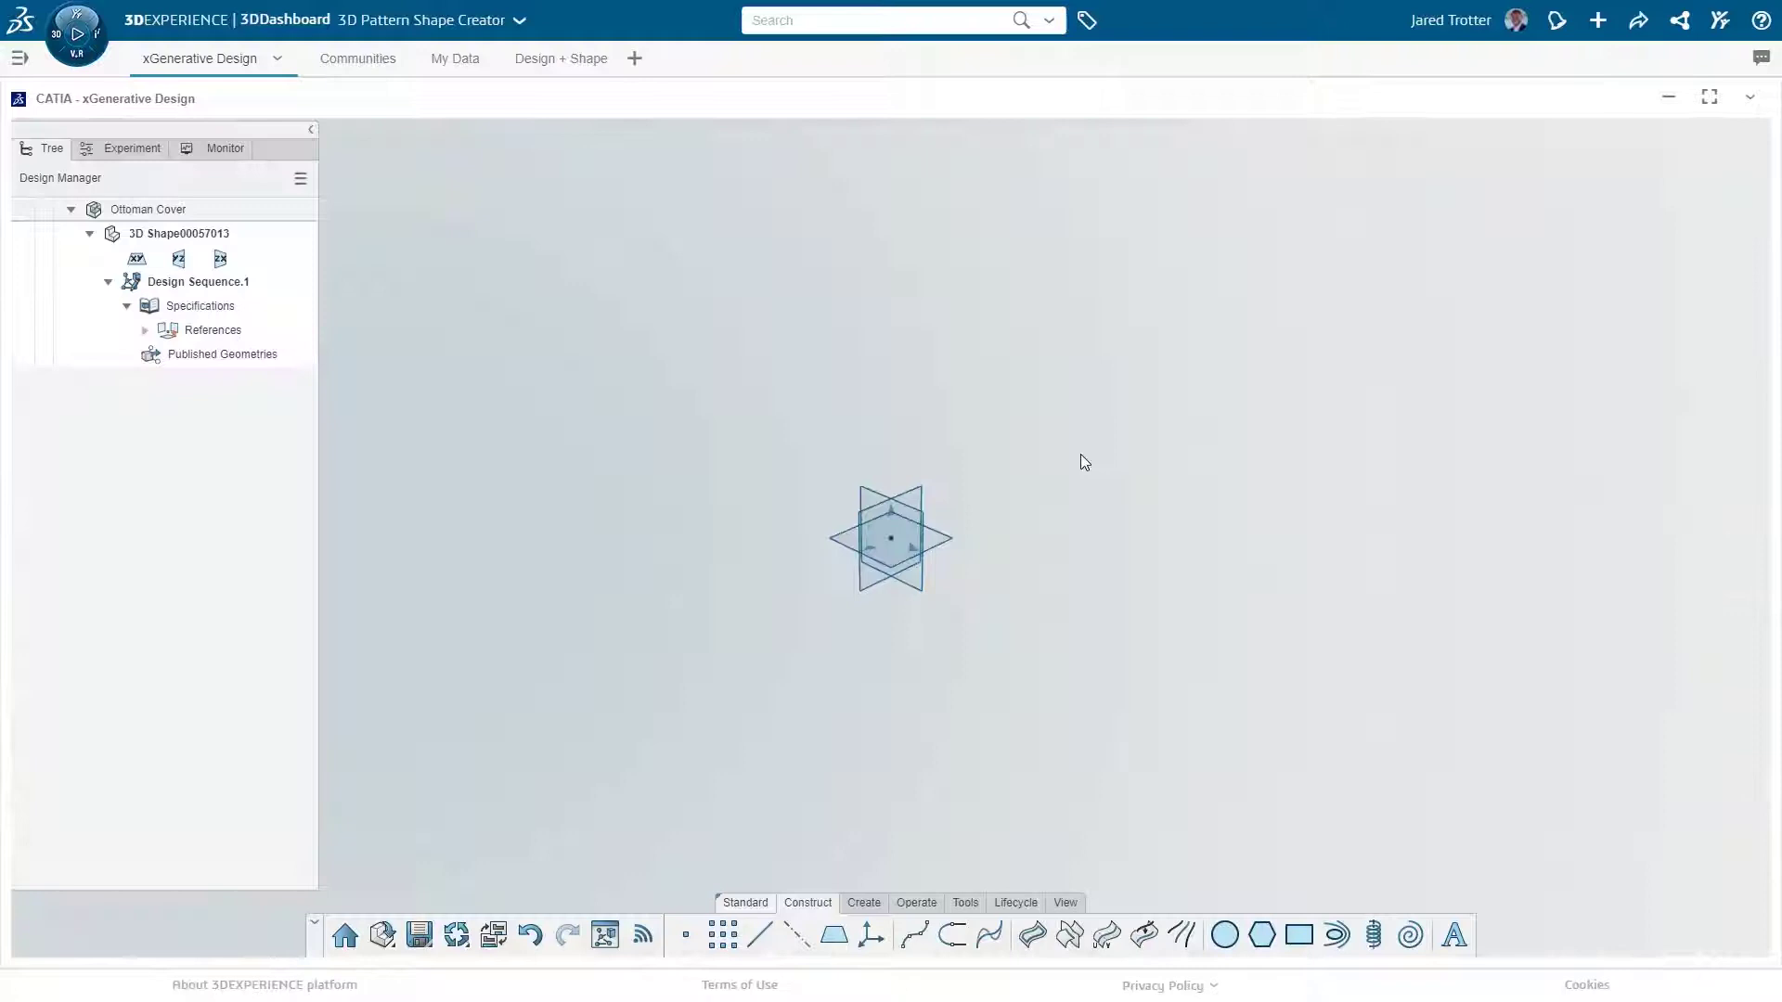
- Add a vertical point-direction line starting at the origin
left_click(761, 936)
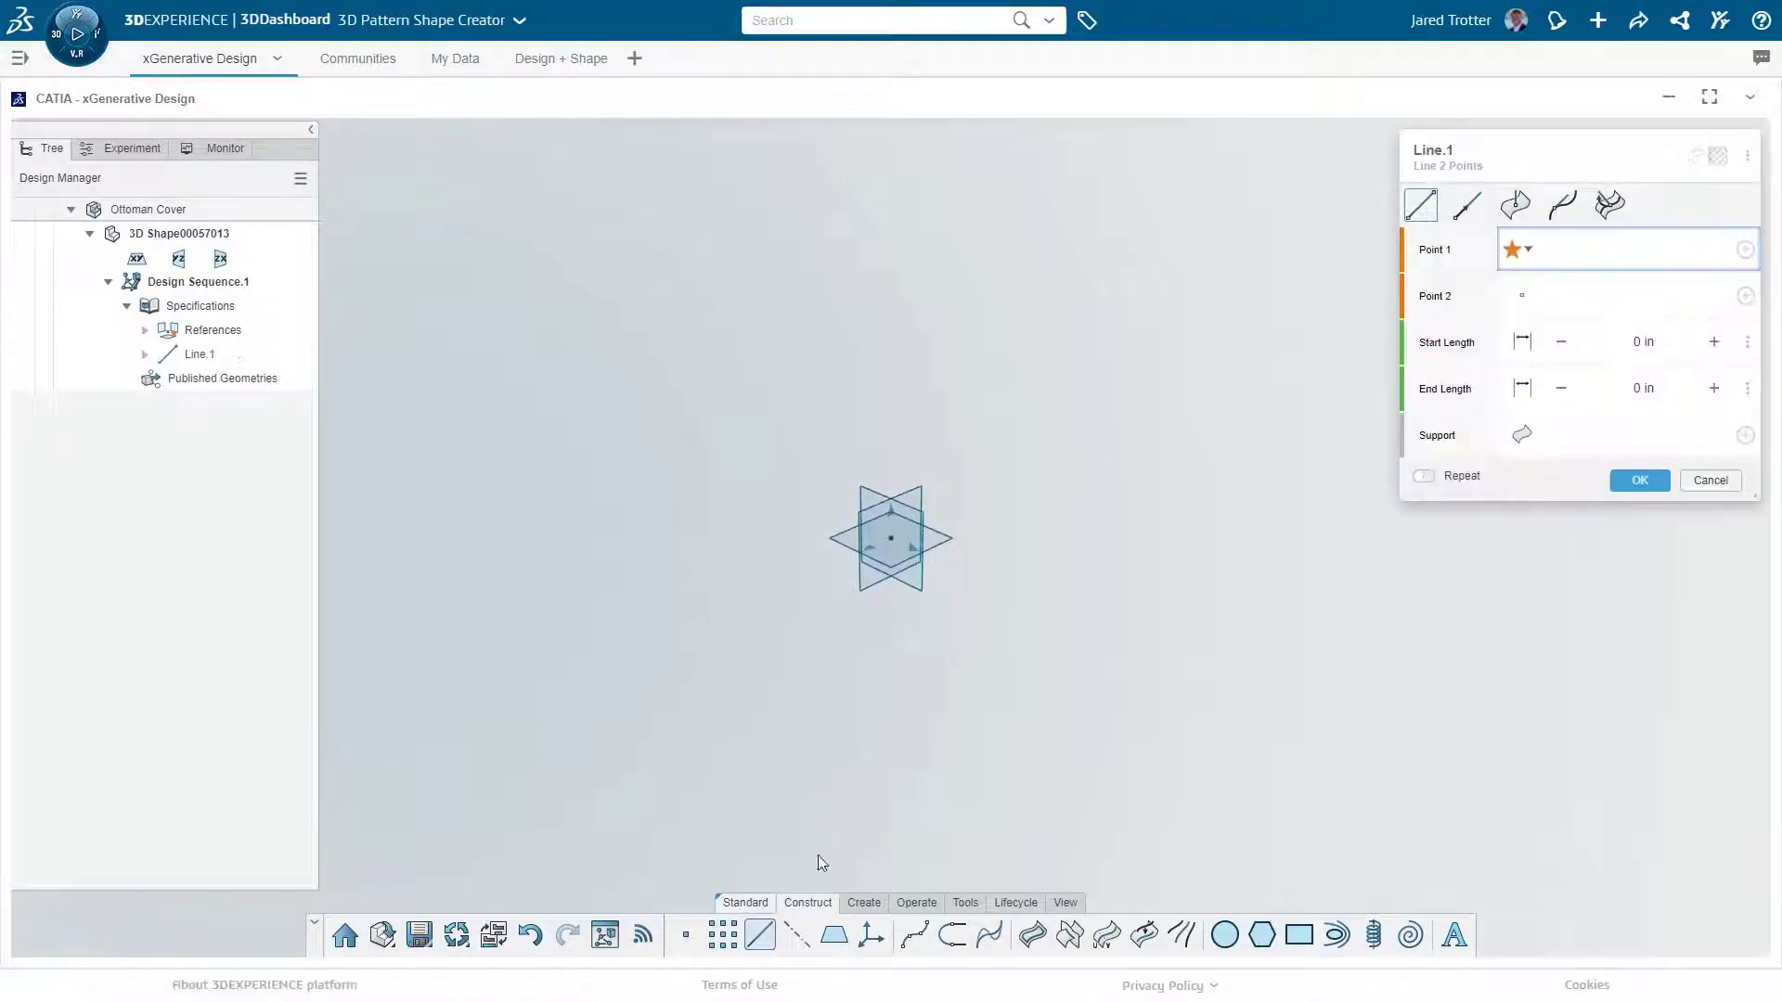
left_click(1466, 204)
left_click(1629, 388)
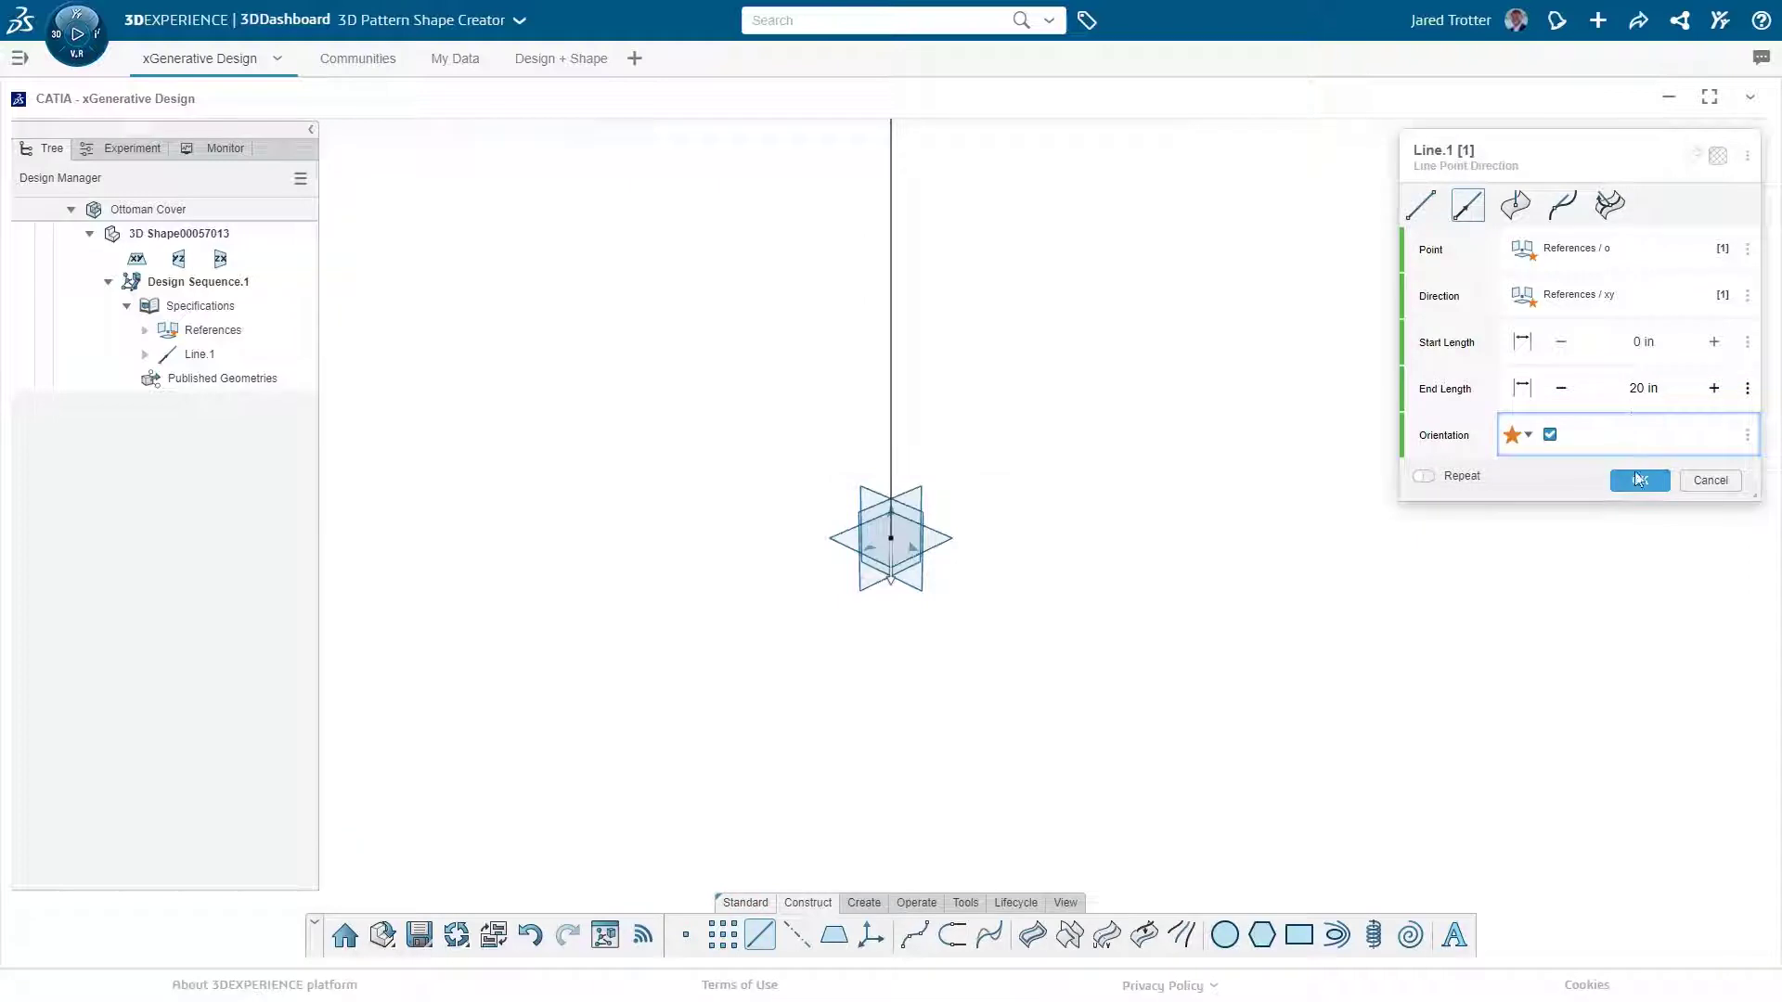
left_click(1641, 480)
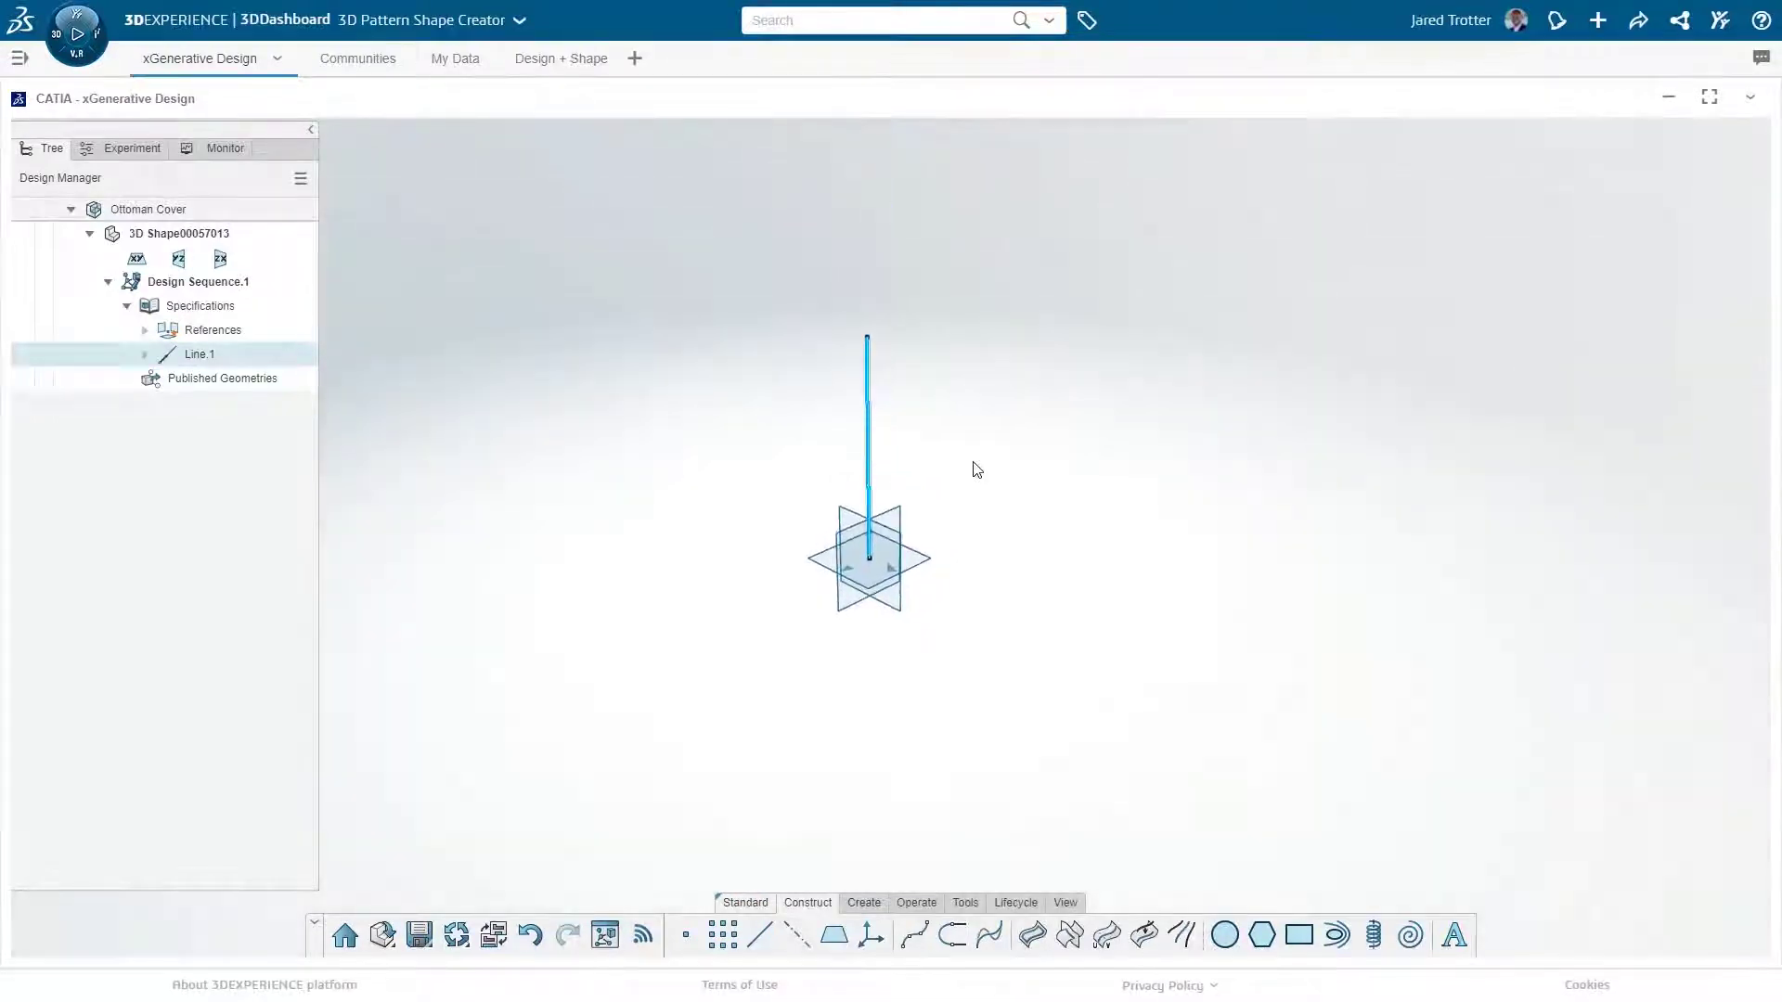
- Add a 20 in radius, 90° arc on the yz plane
left_click(1230, 936)
left_click(1623, 301)
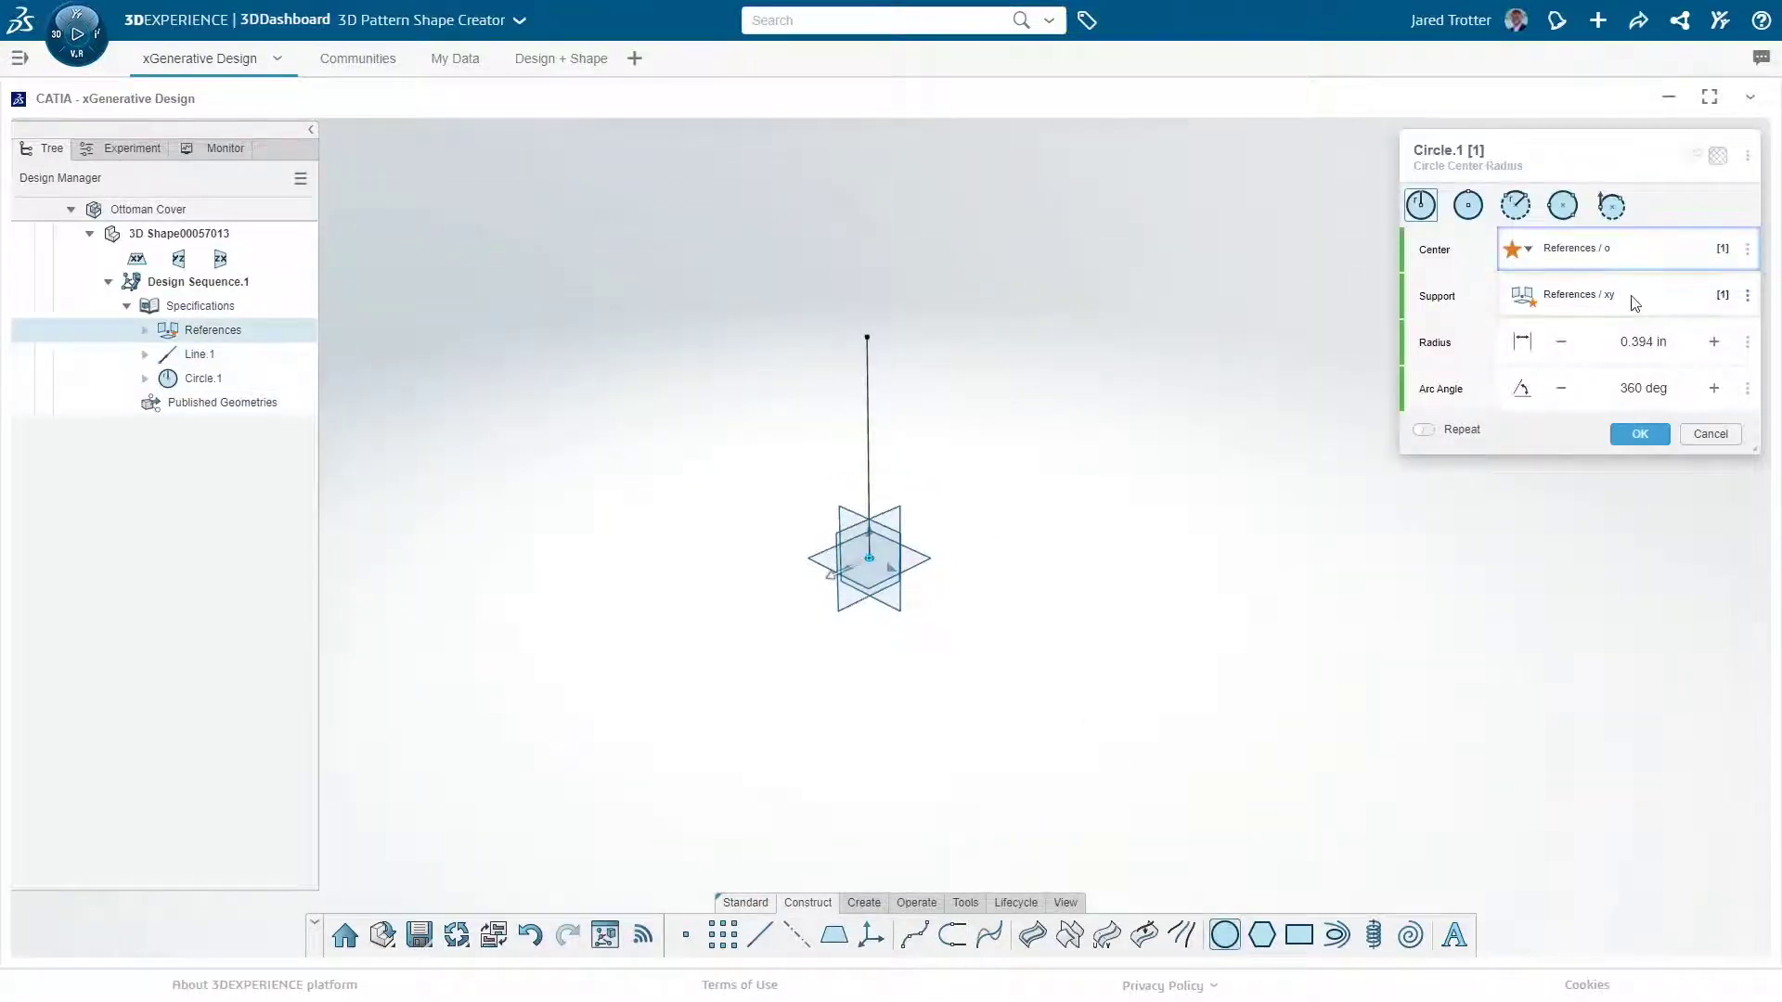
left_click(867, 513)
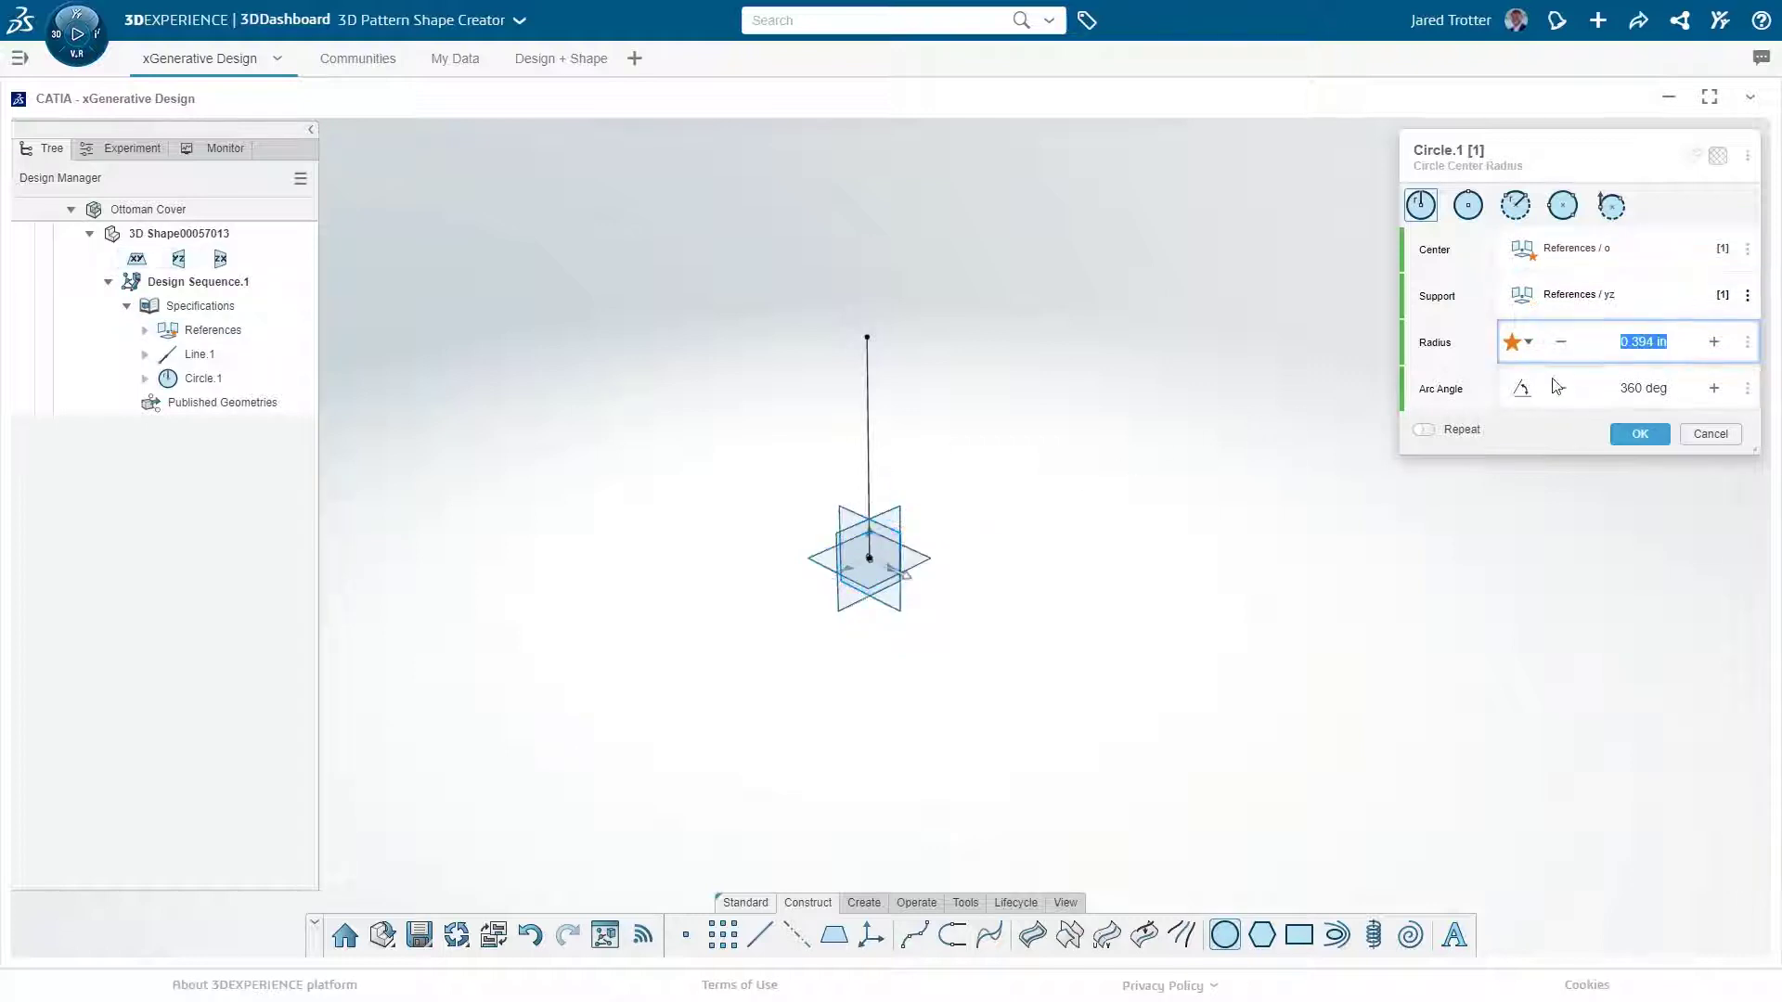
type("20")
key("Return")
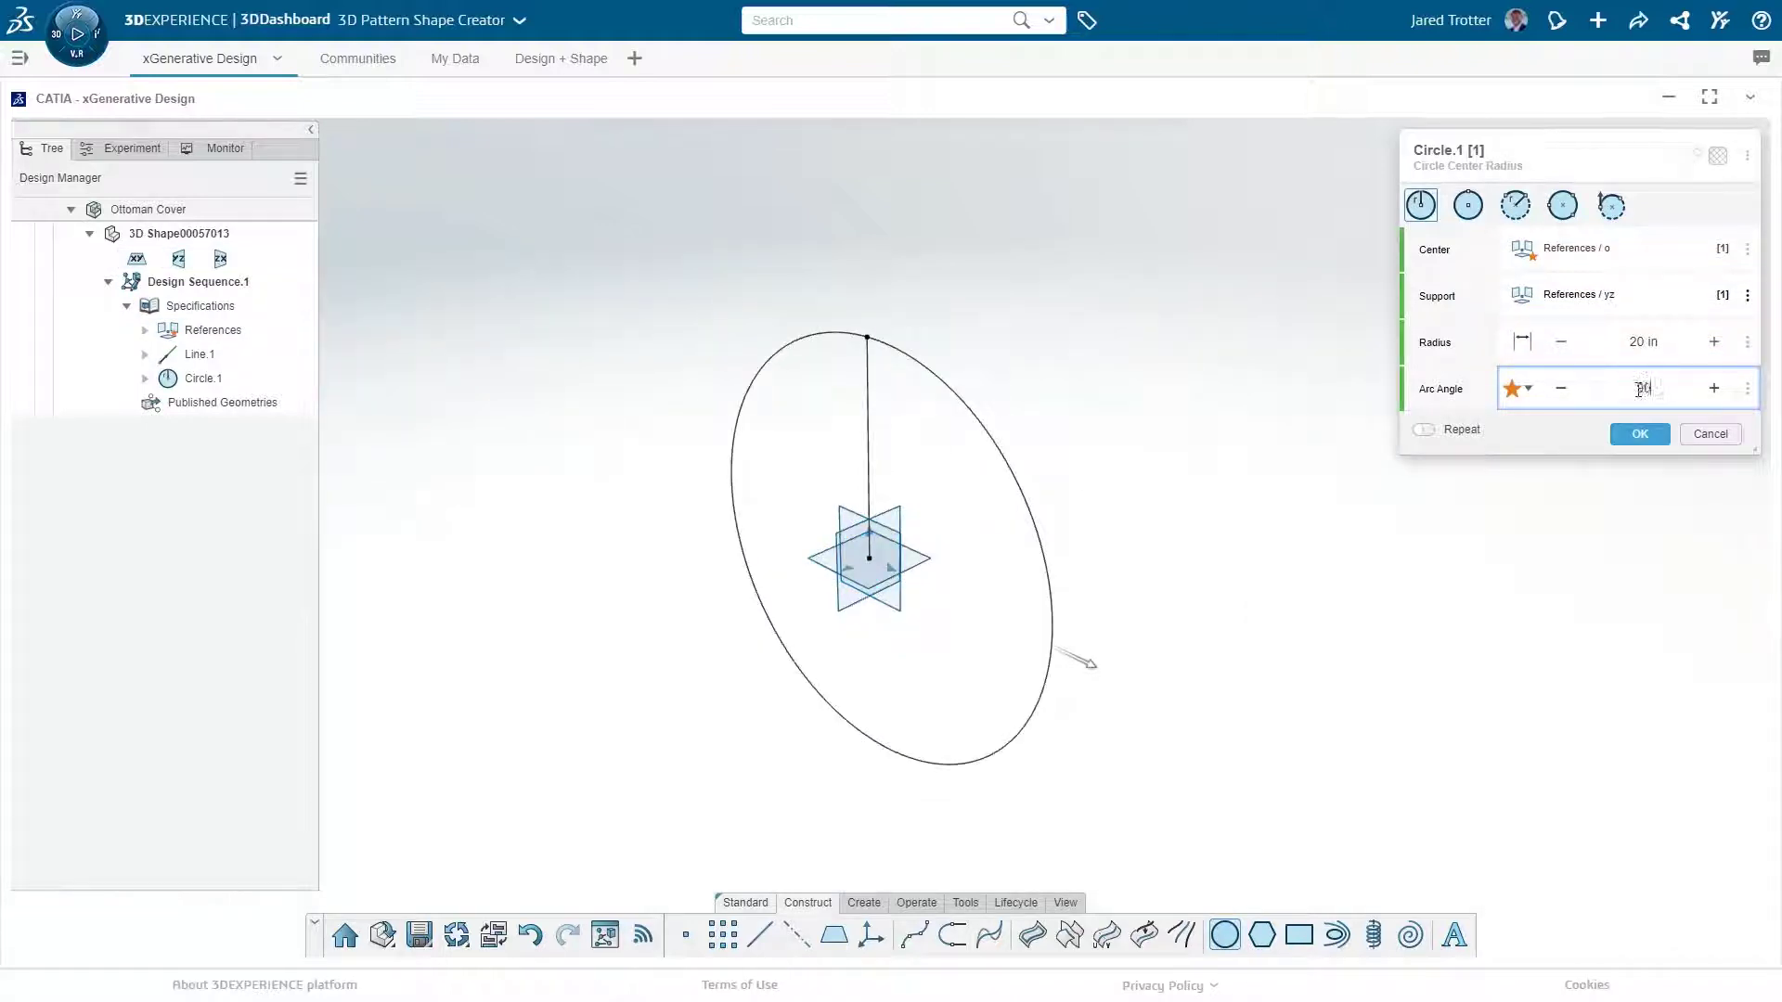
key("Return")
left_click(1640, 433)
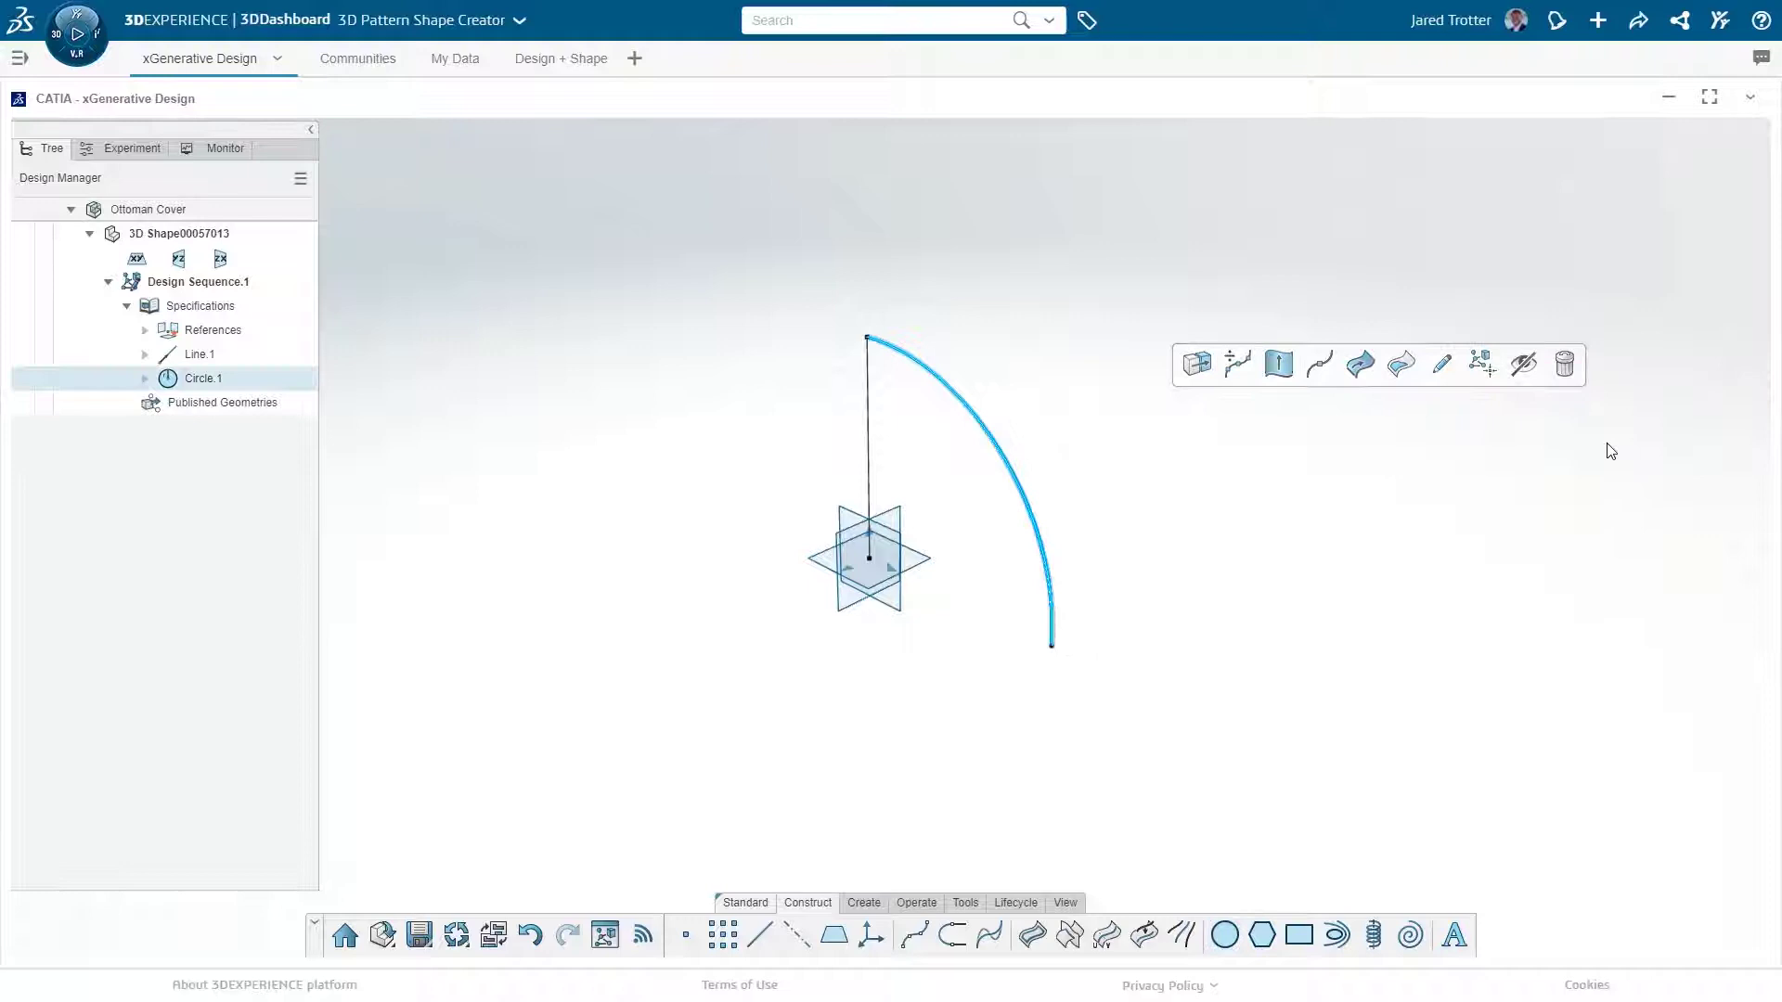
- Revolve Circle.1 about Line.1 into a hemisphere
left_click(865, 903)
left_click(908, 937)
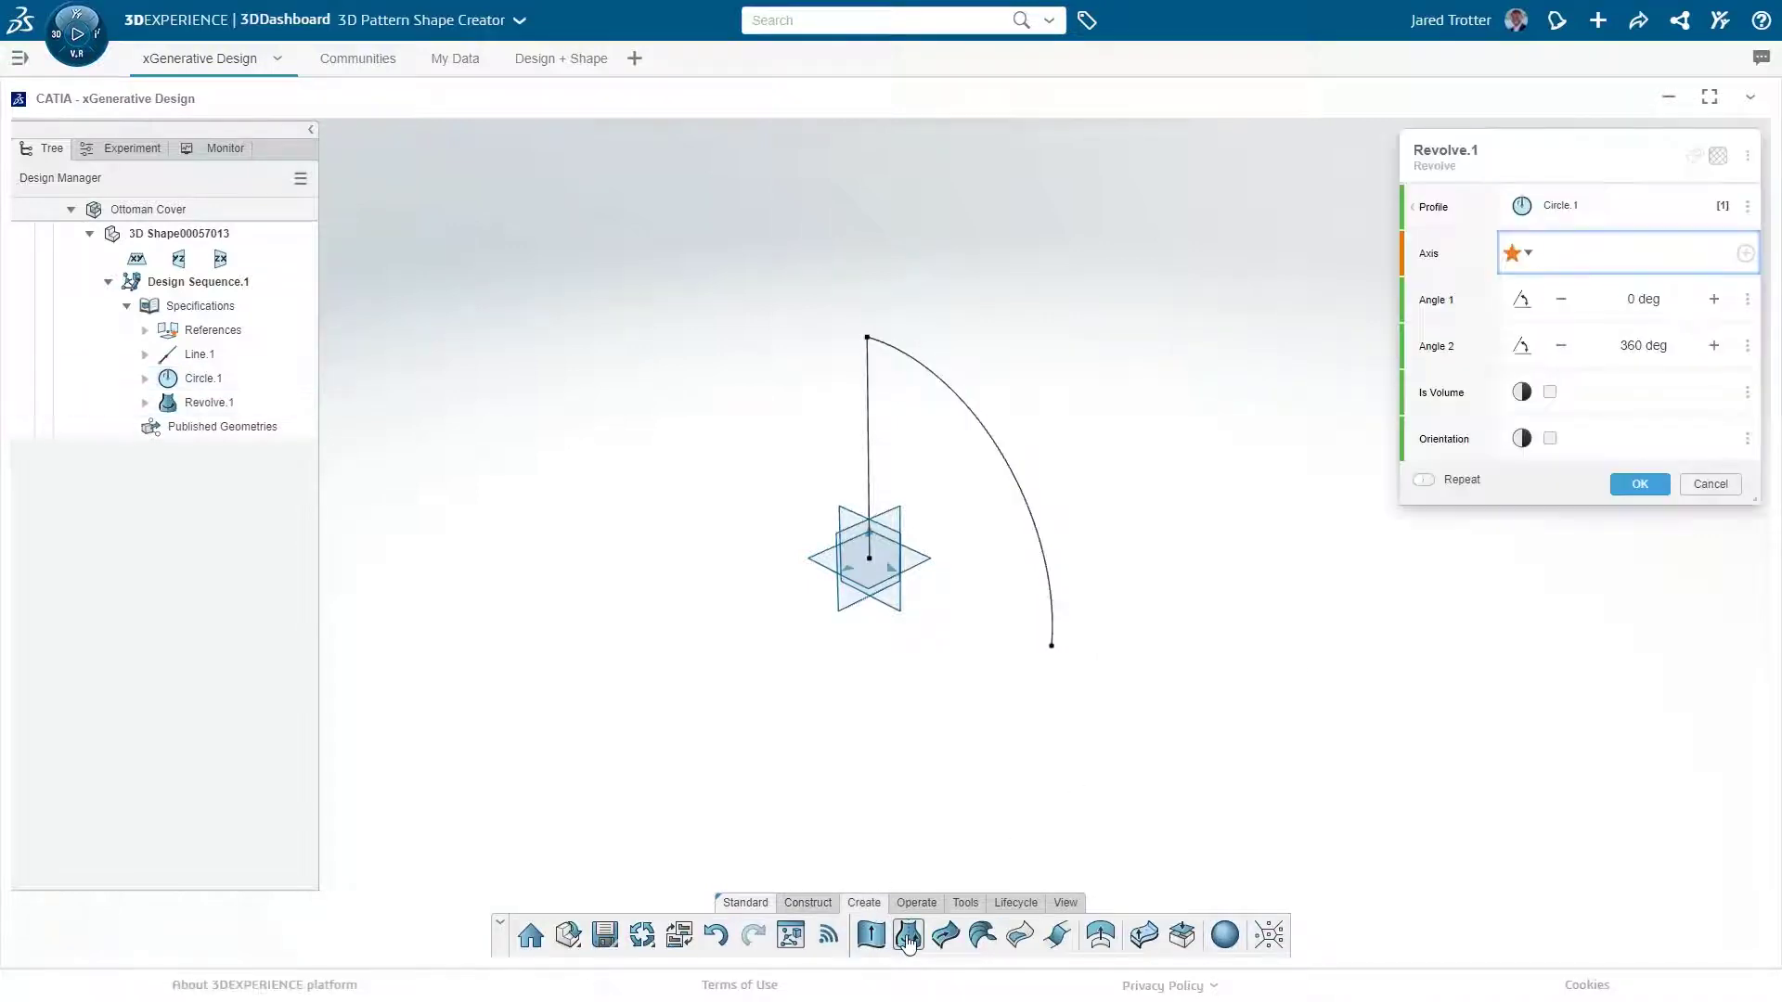
left_click(870, 504)
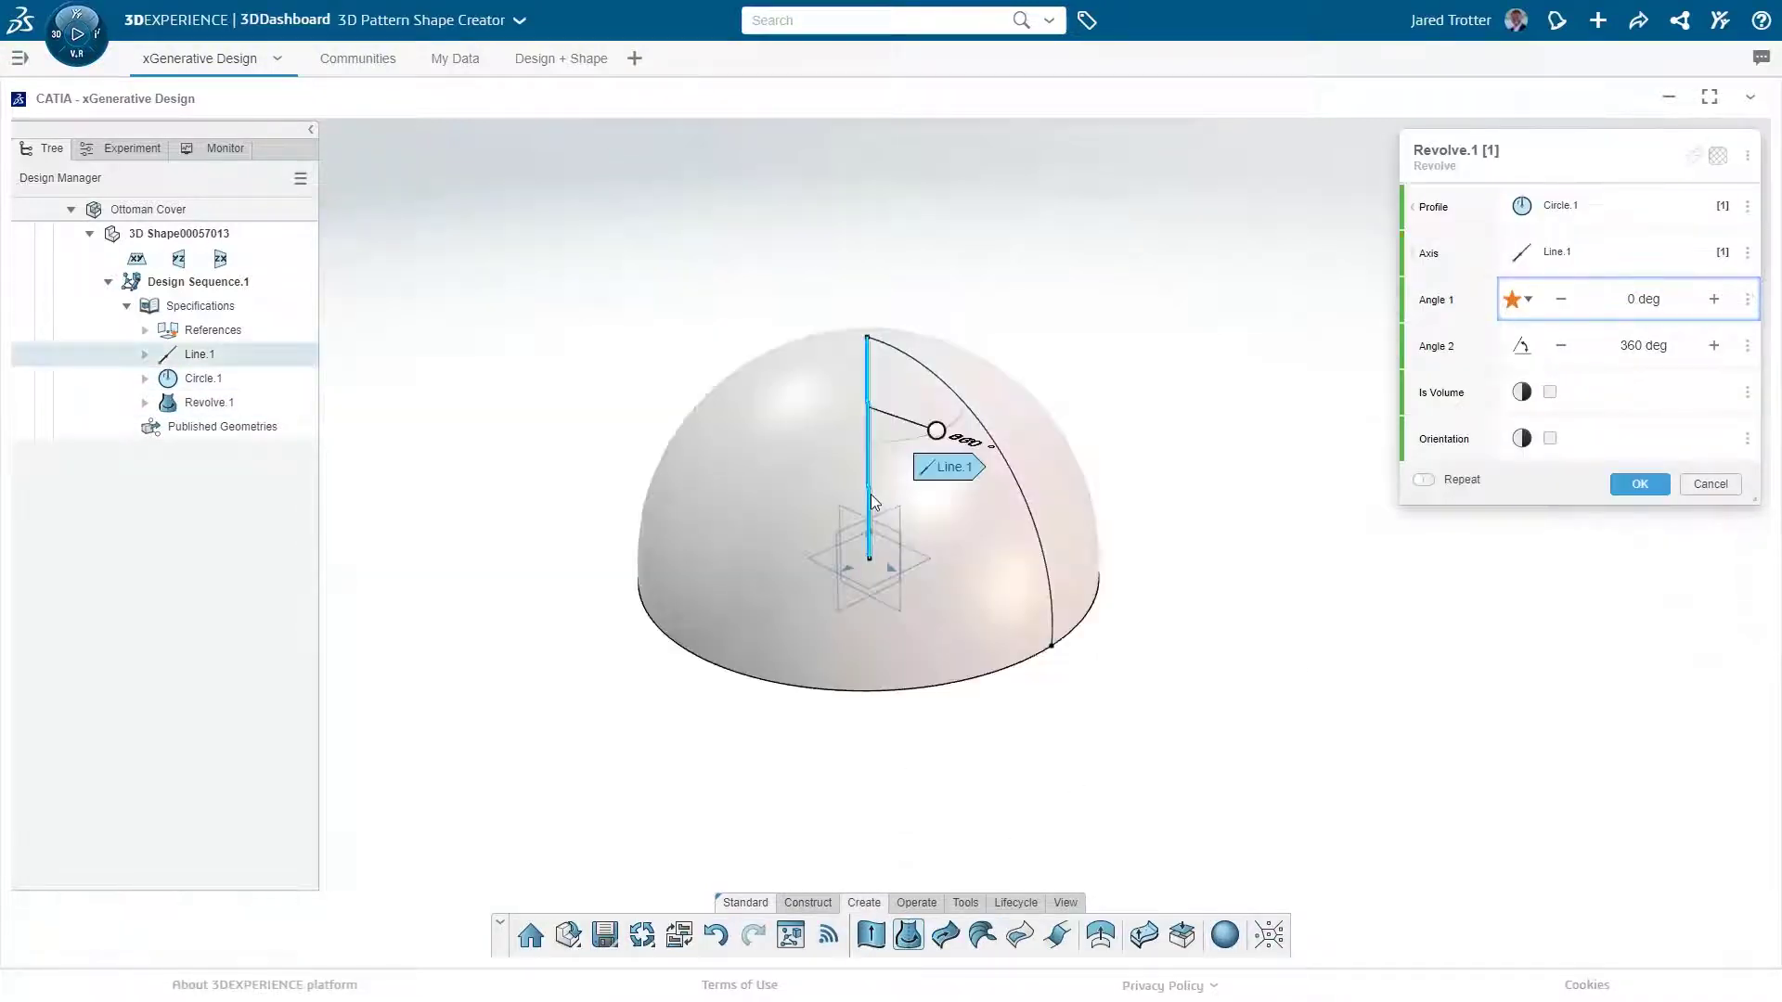
left_click(1623, 485)
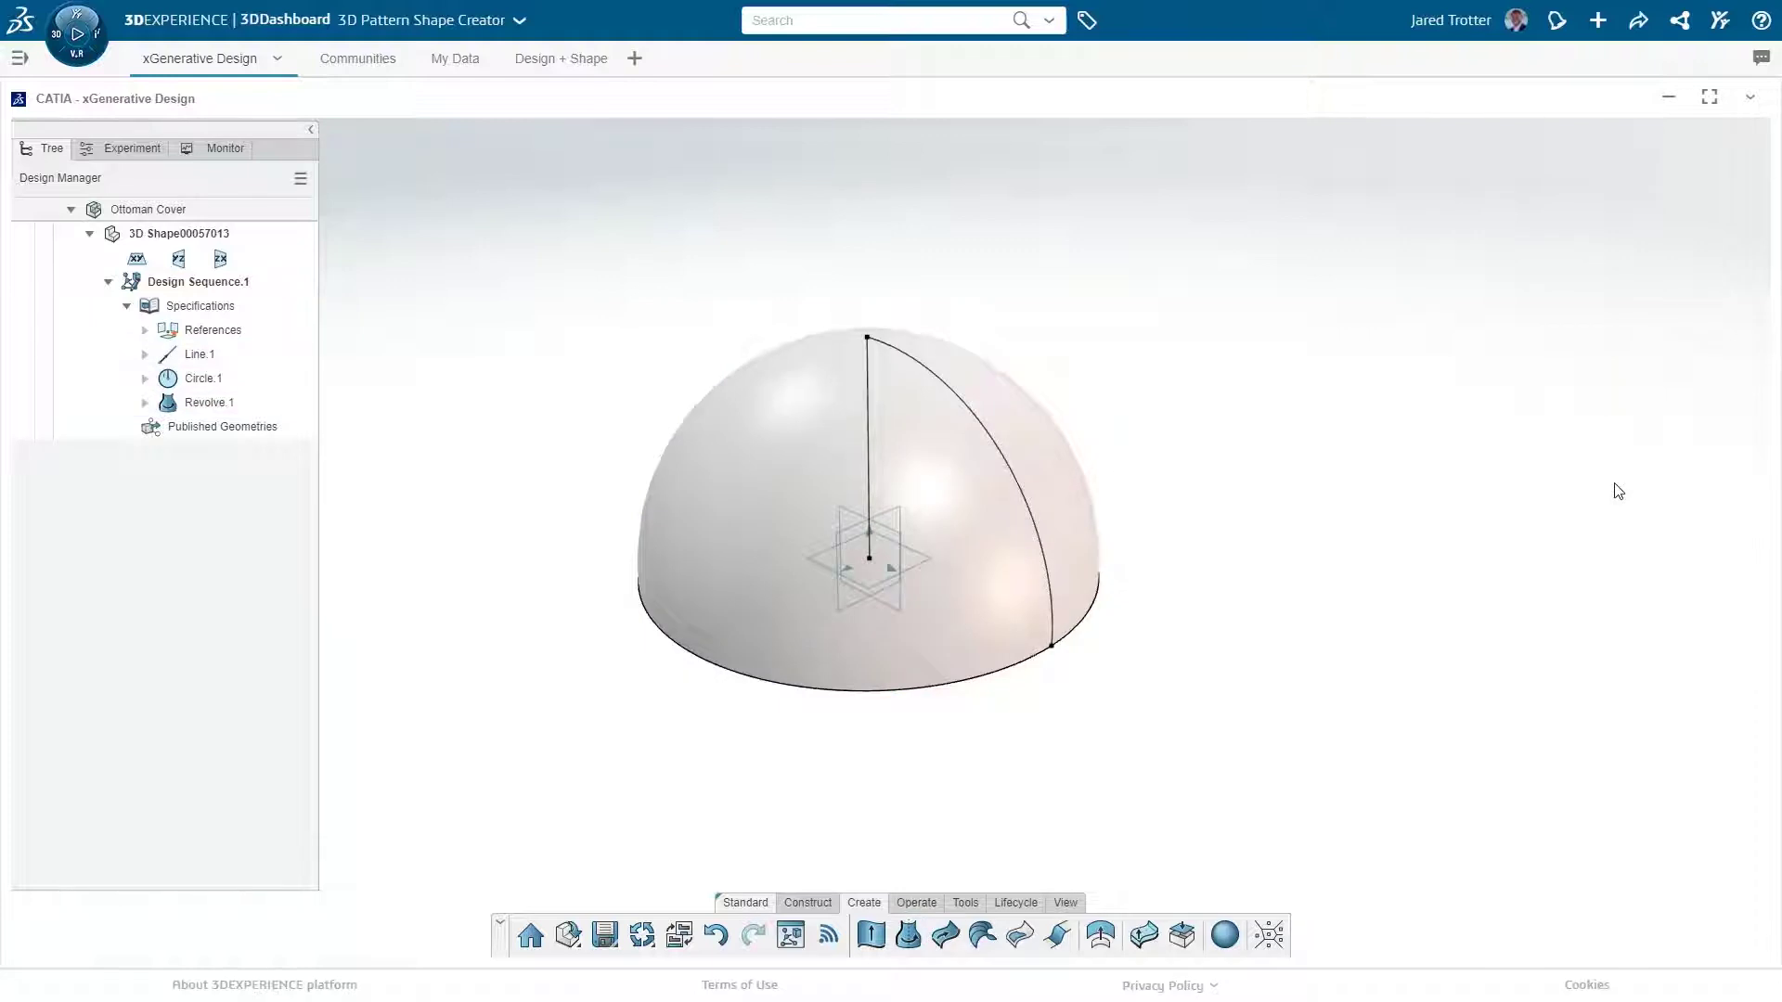
- Divide Line.1 into 7 points including its end points
left_click(871, 457)
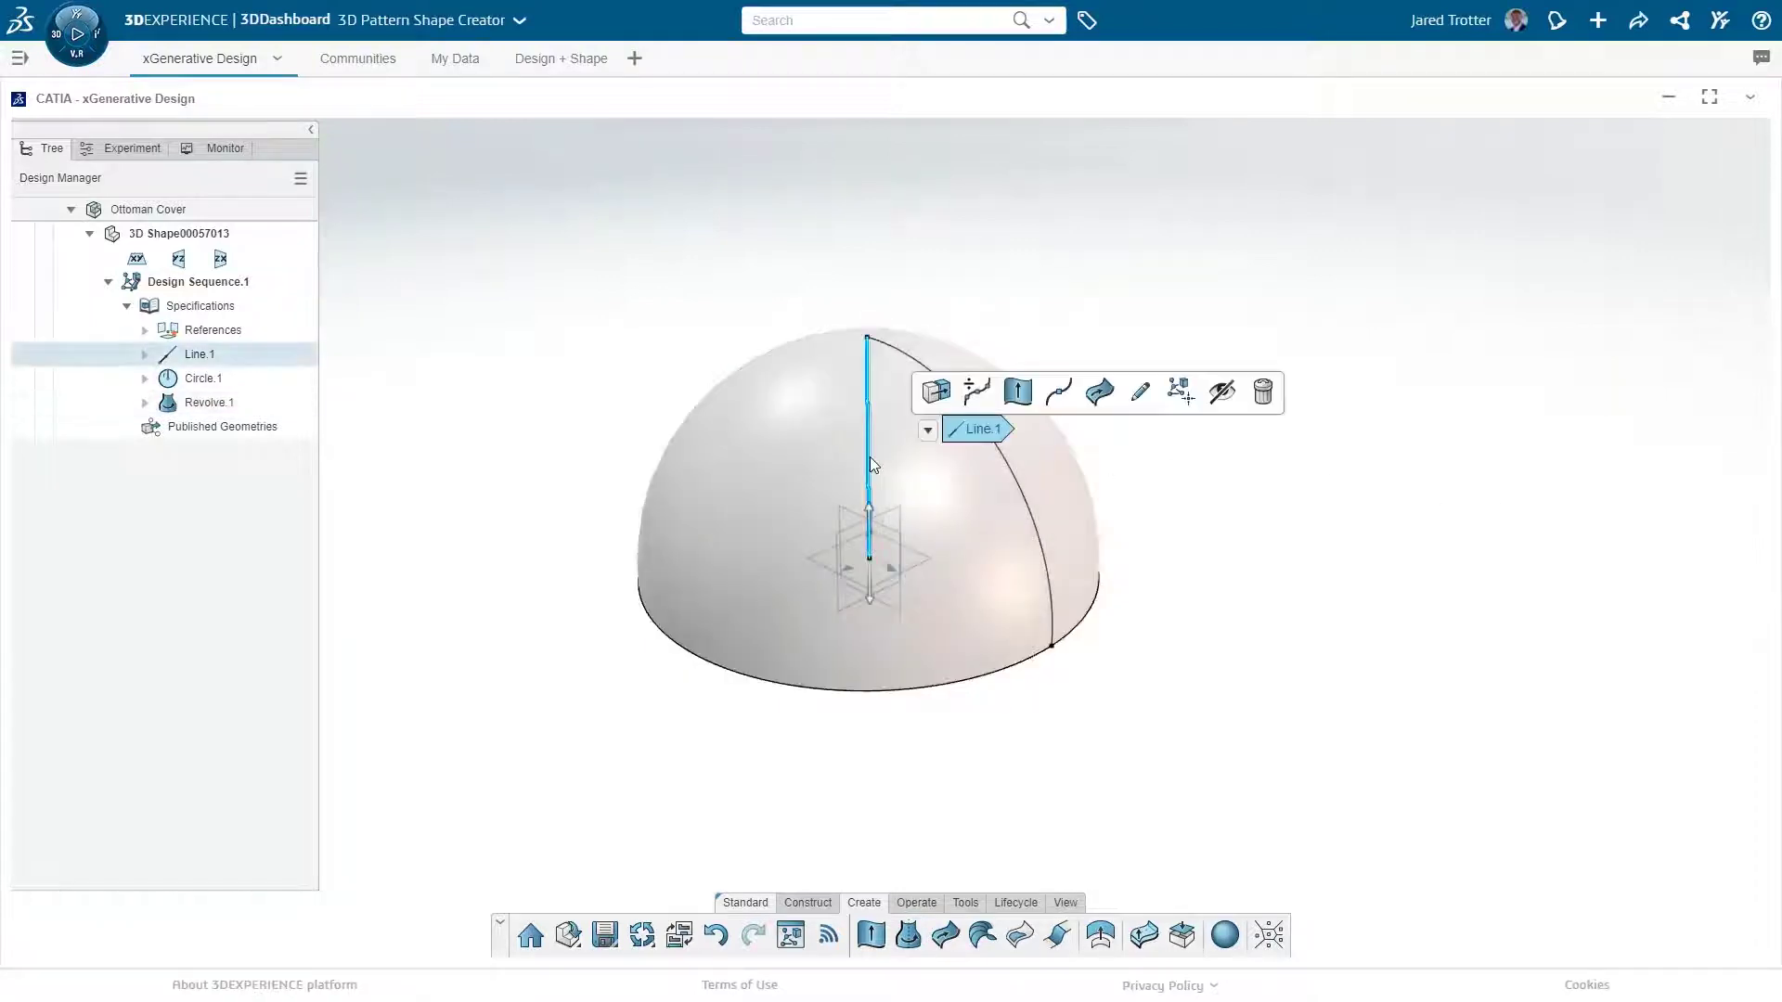
left_click(981, 397)
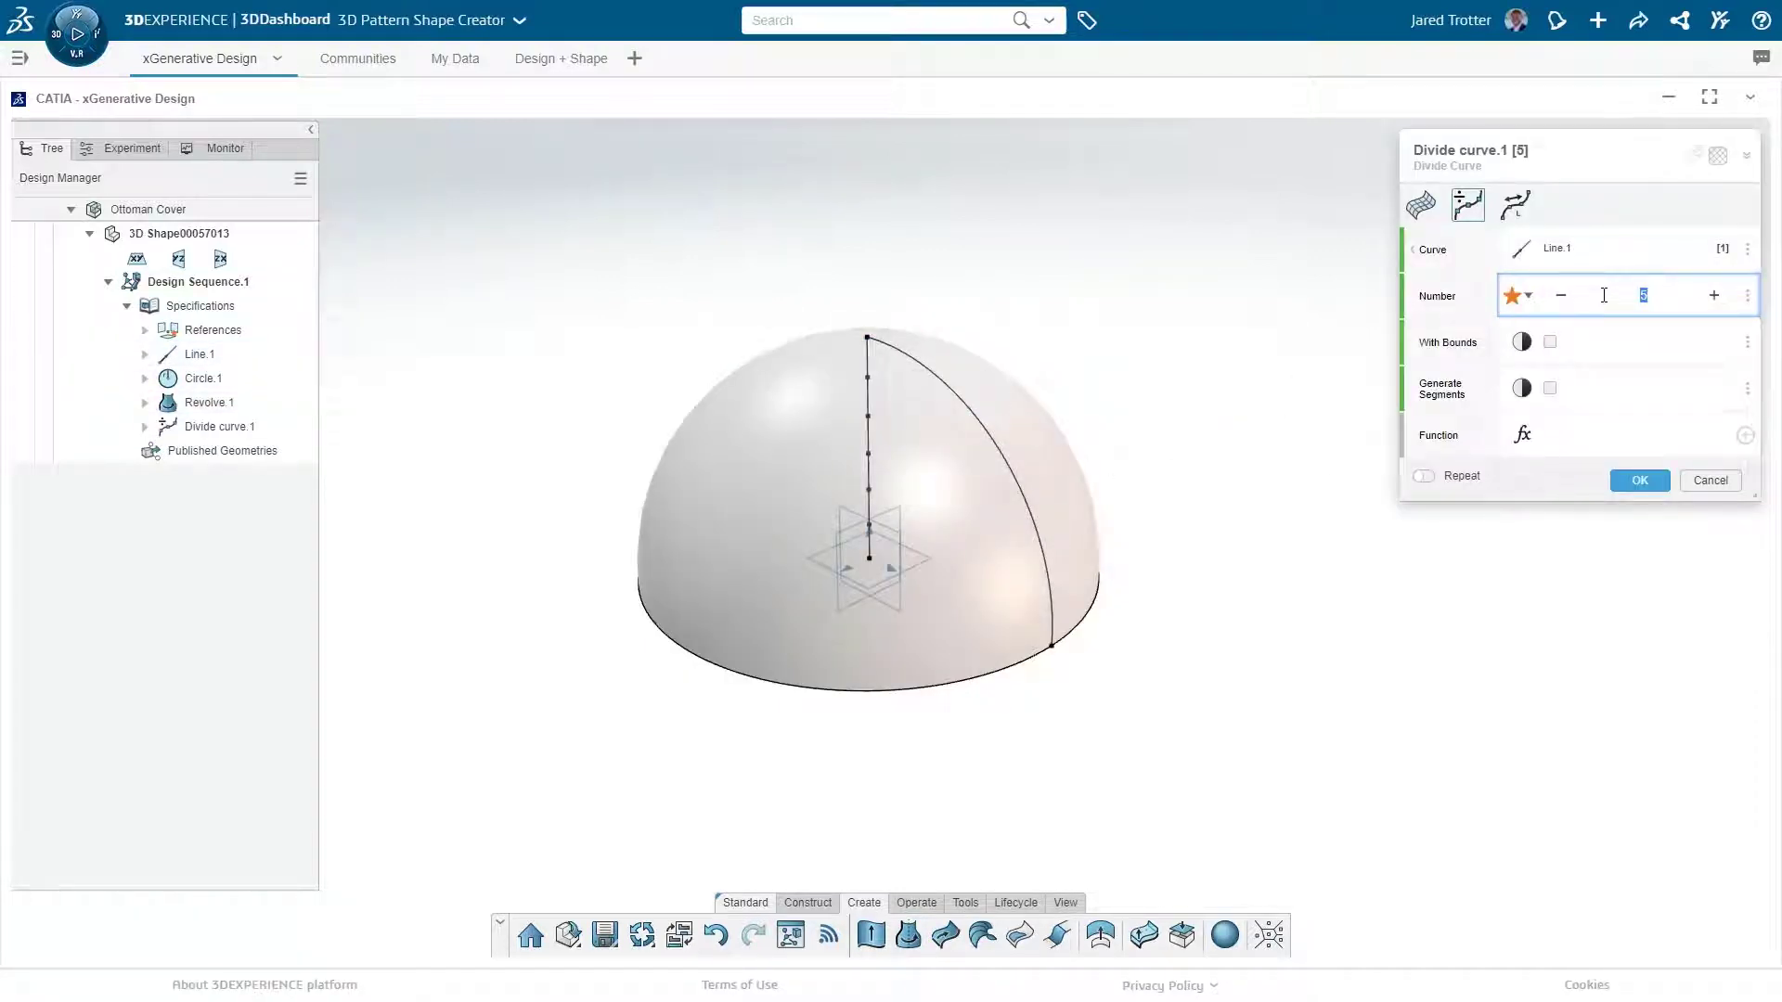
left_click(1552, 343)
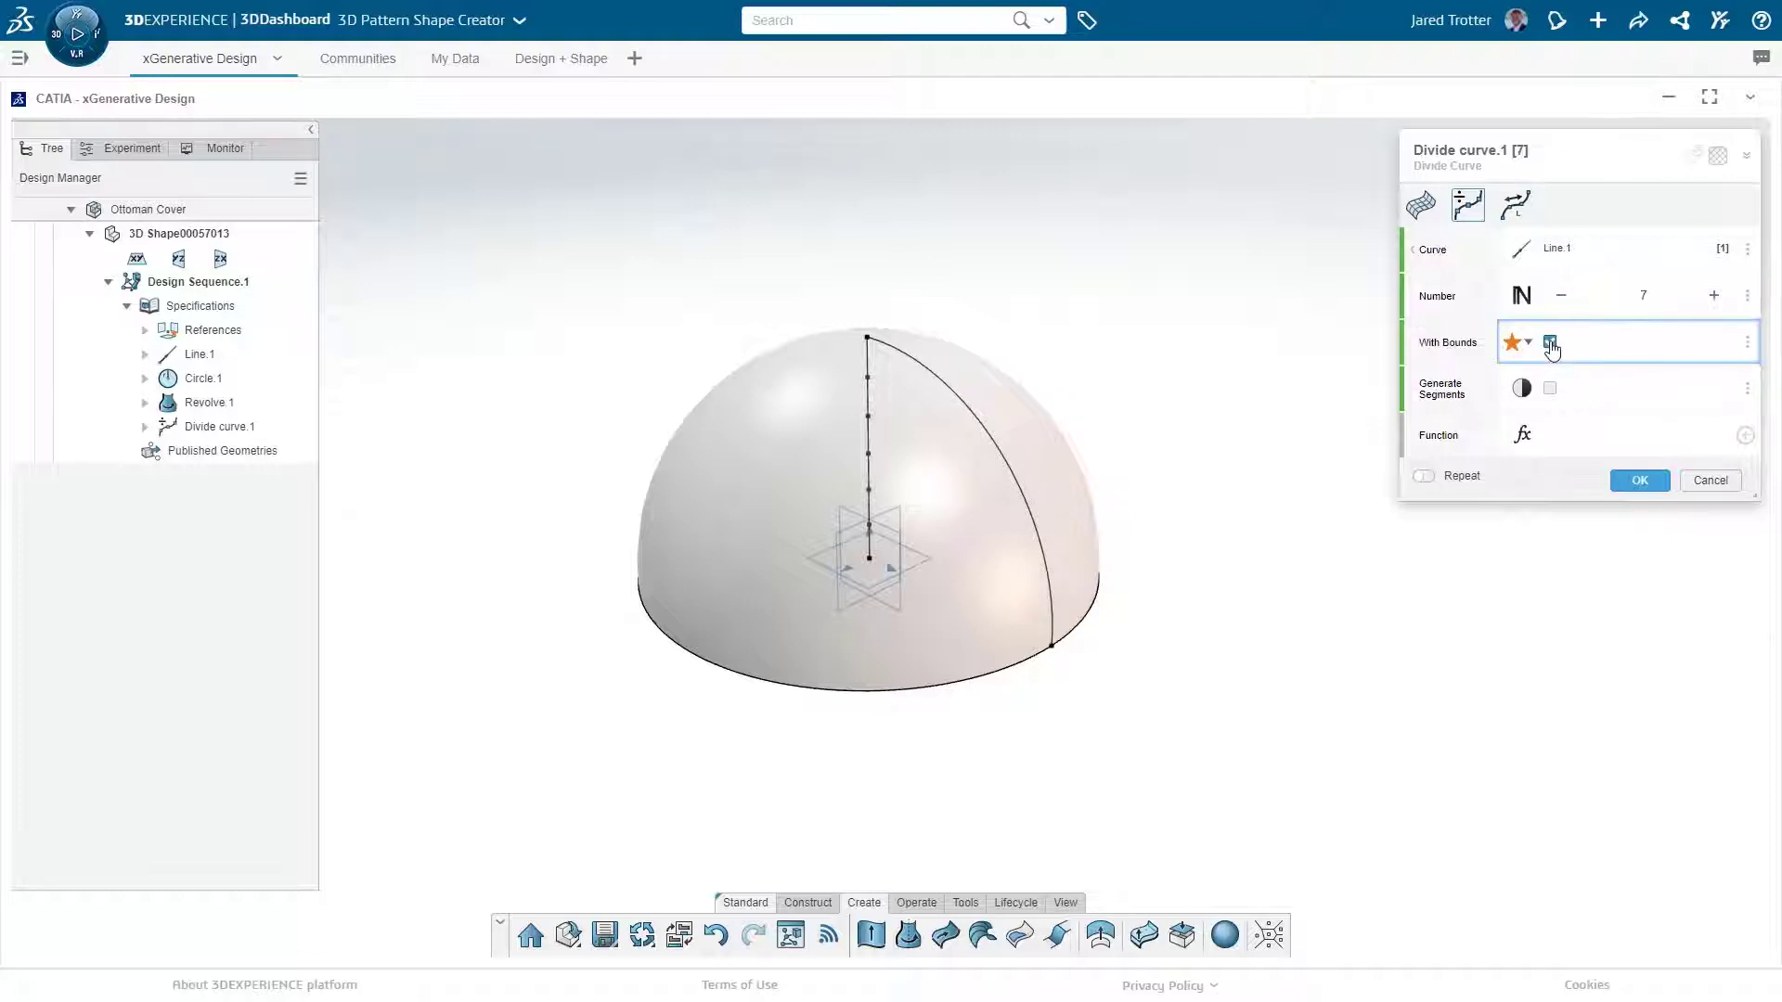
left_click(1618, 481)
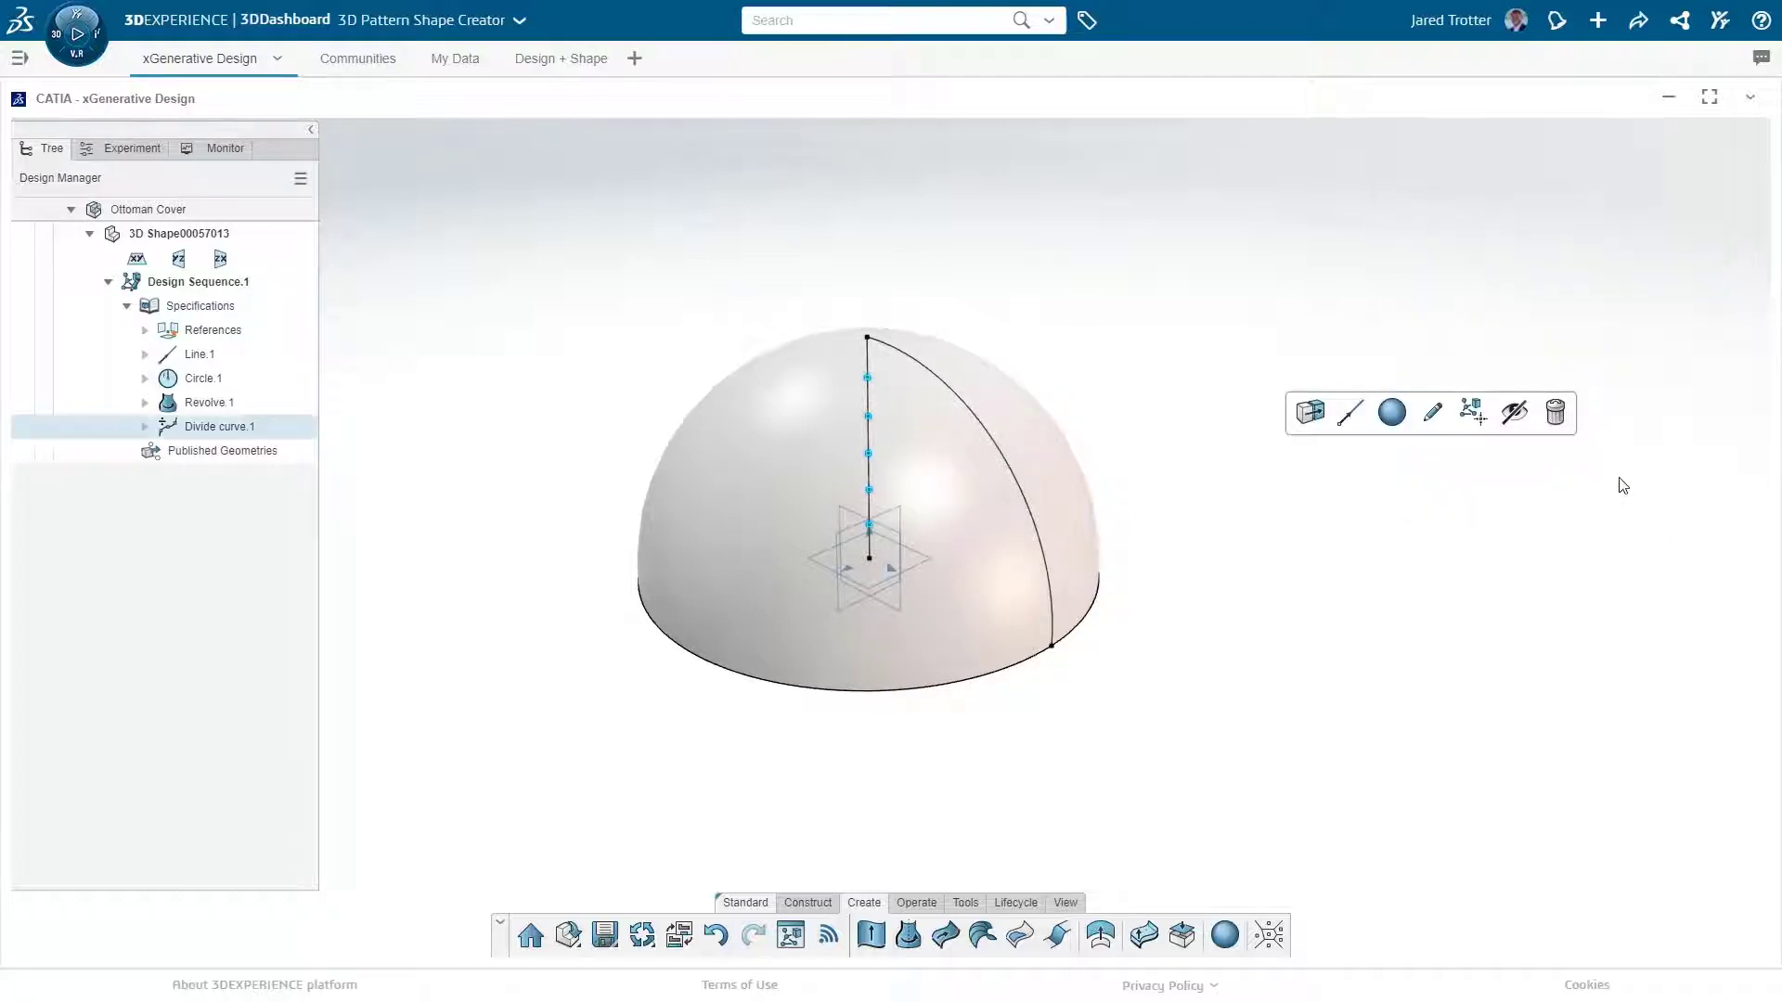
left_click(1621, 485)
left_click(311, 129)
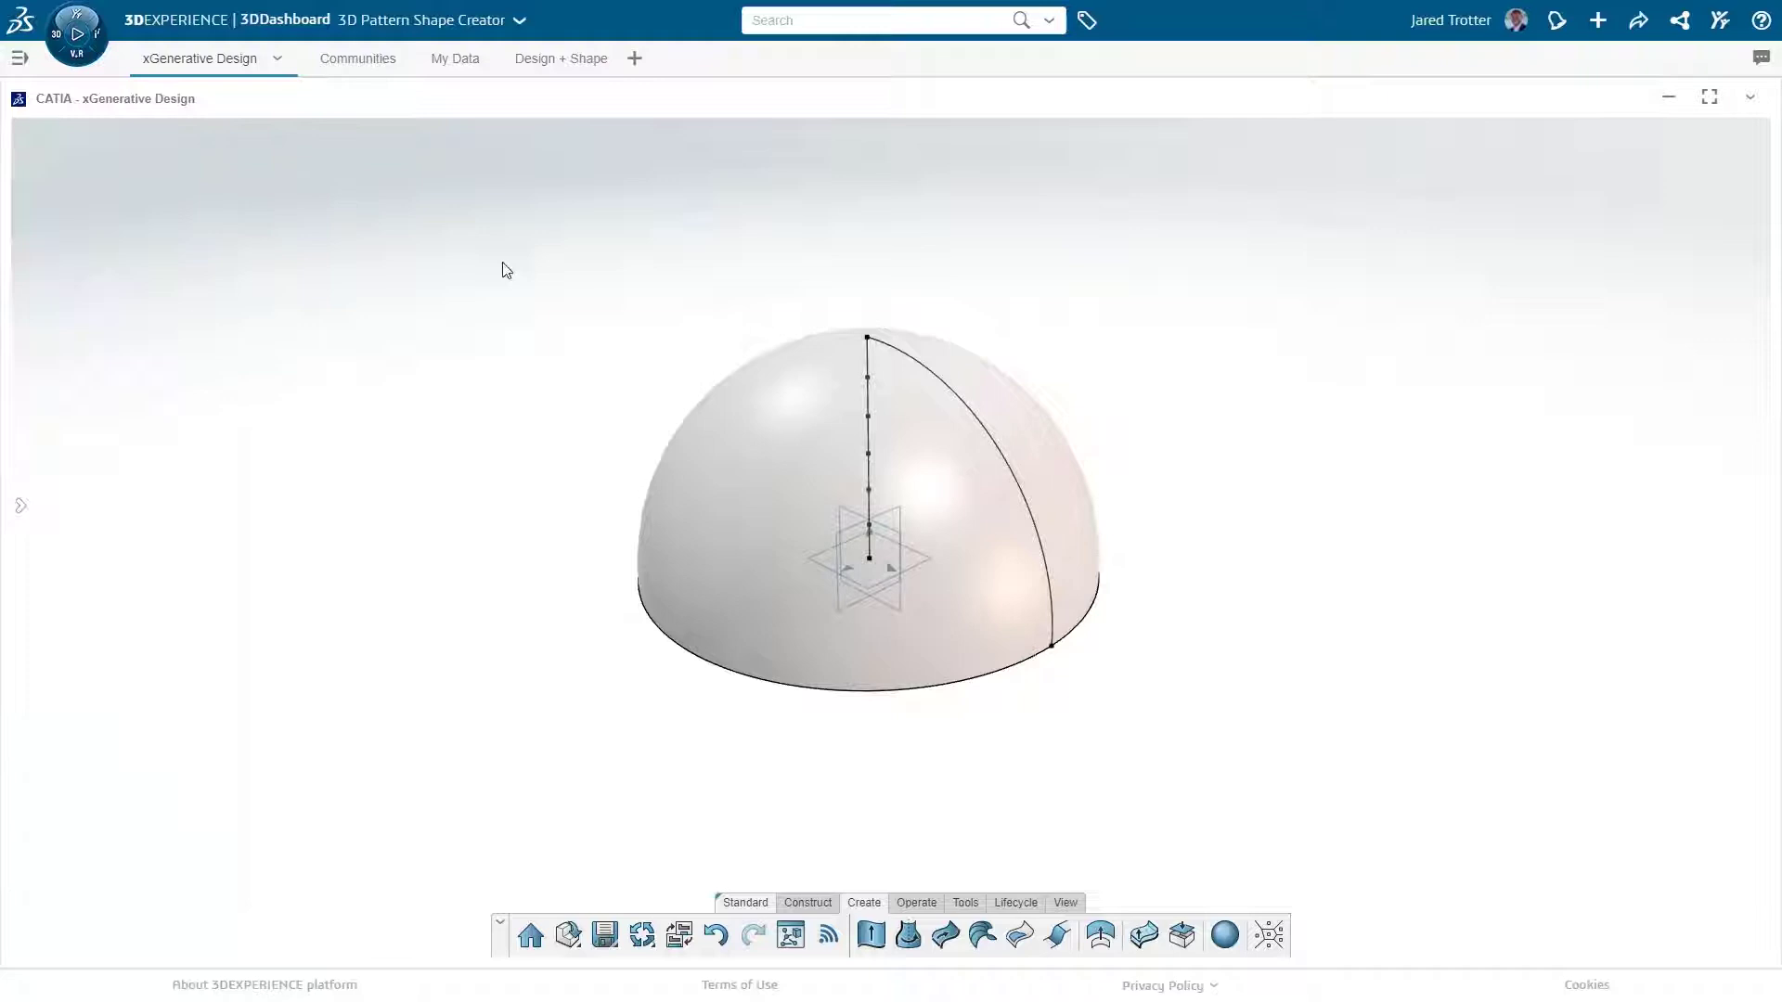
middle_click_drag(512, 277, 20, 275)
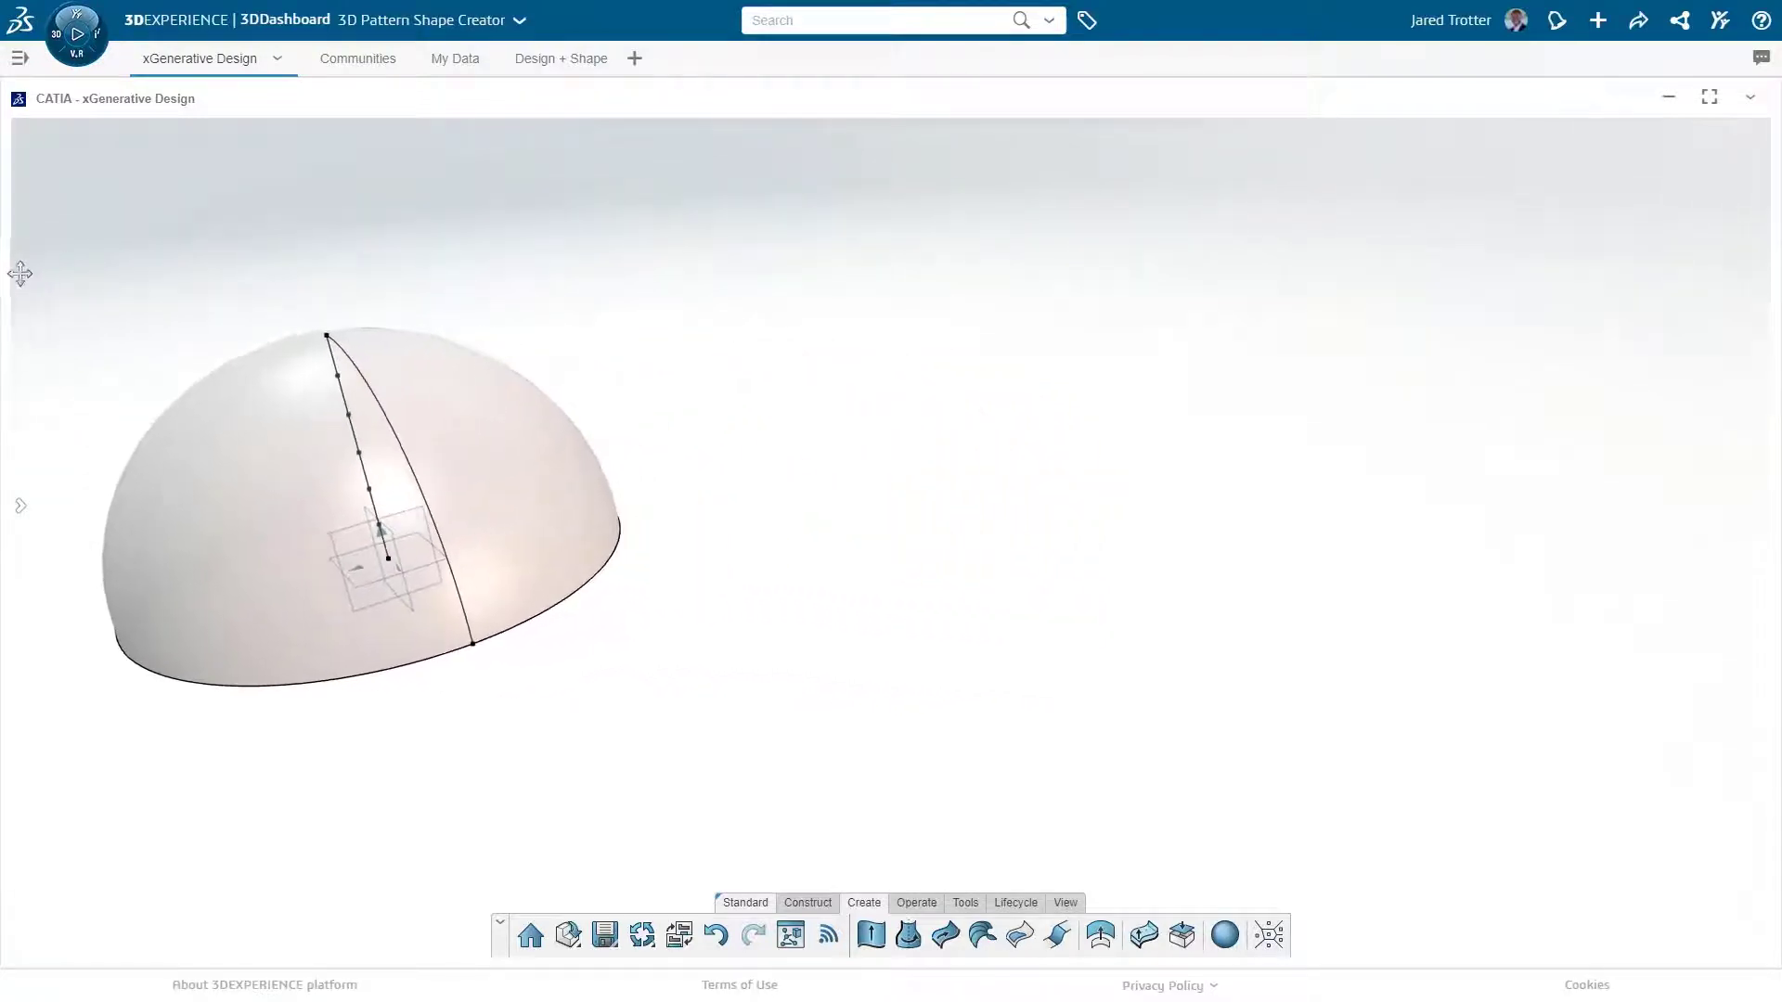
- Add a Plane.1 node fed by the division points and Line.1
left_click(791, 935)
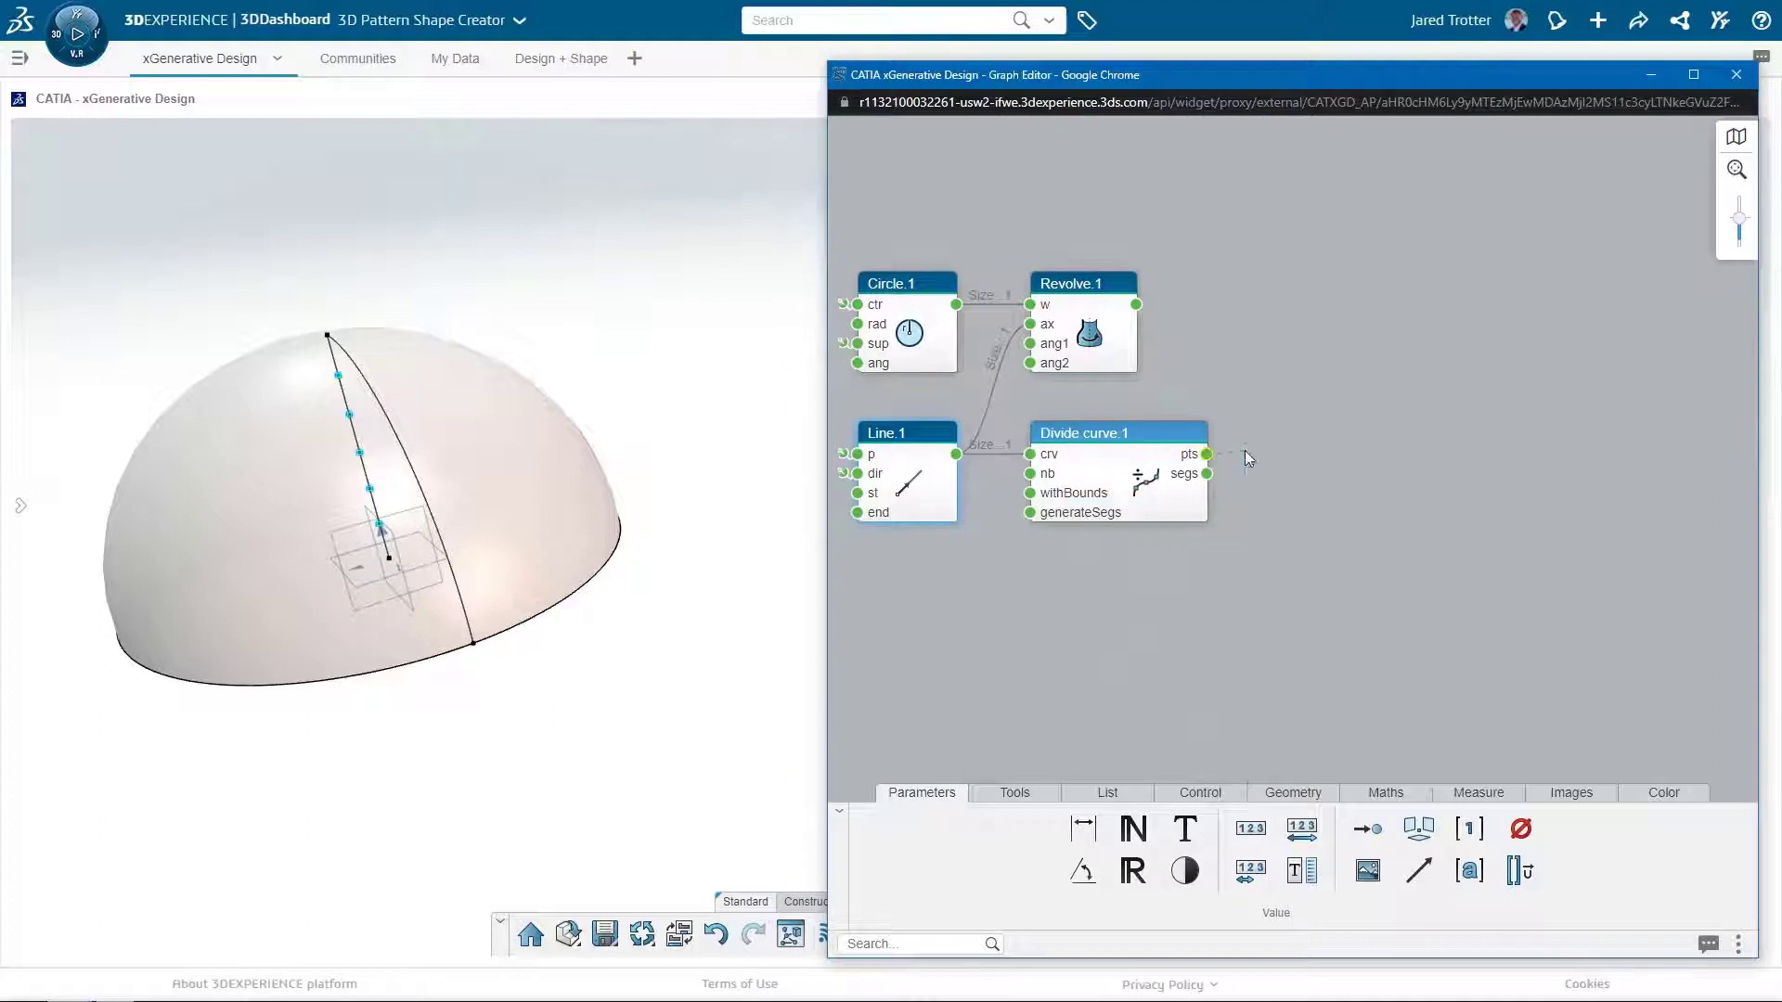
left_click_drag(1207, 455, 1246, 453)
type("plane")
left_click(1288, 618)
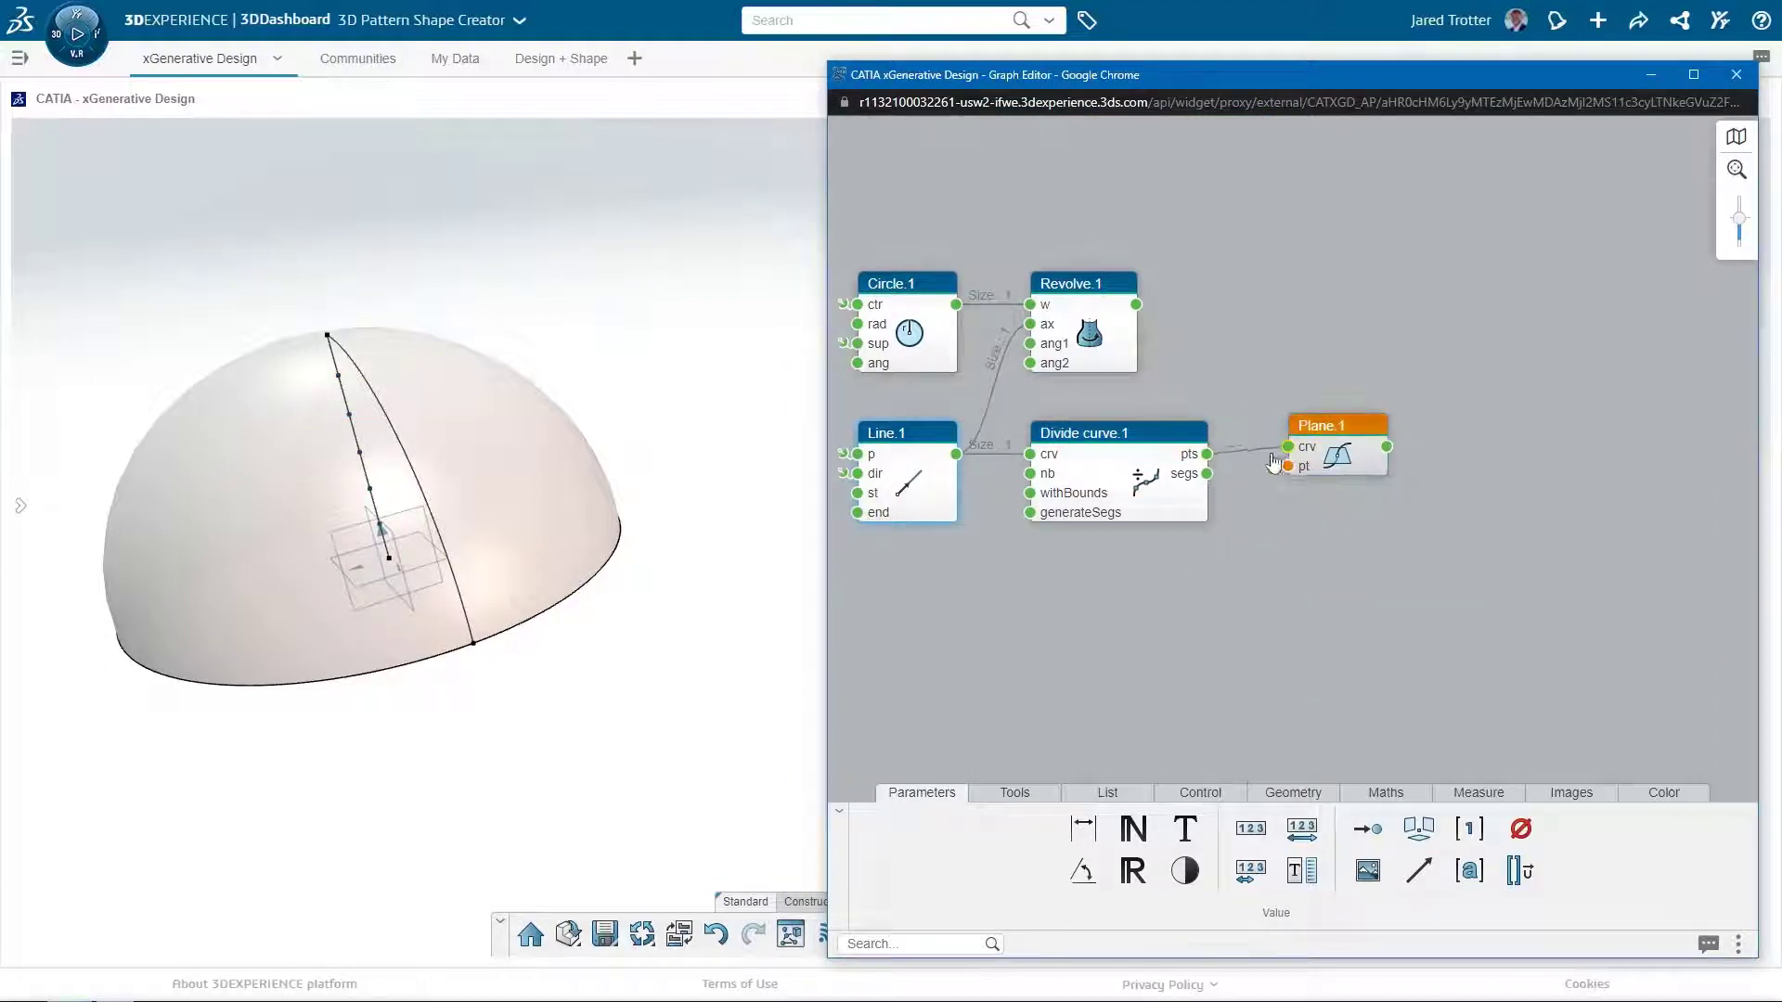
left_click_drag(955, 454, 1289, 446)
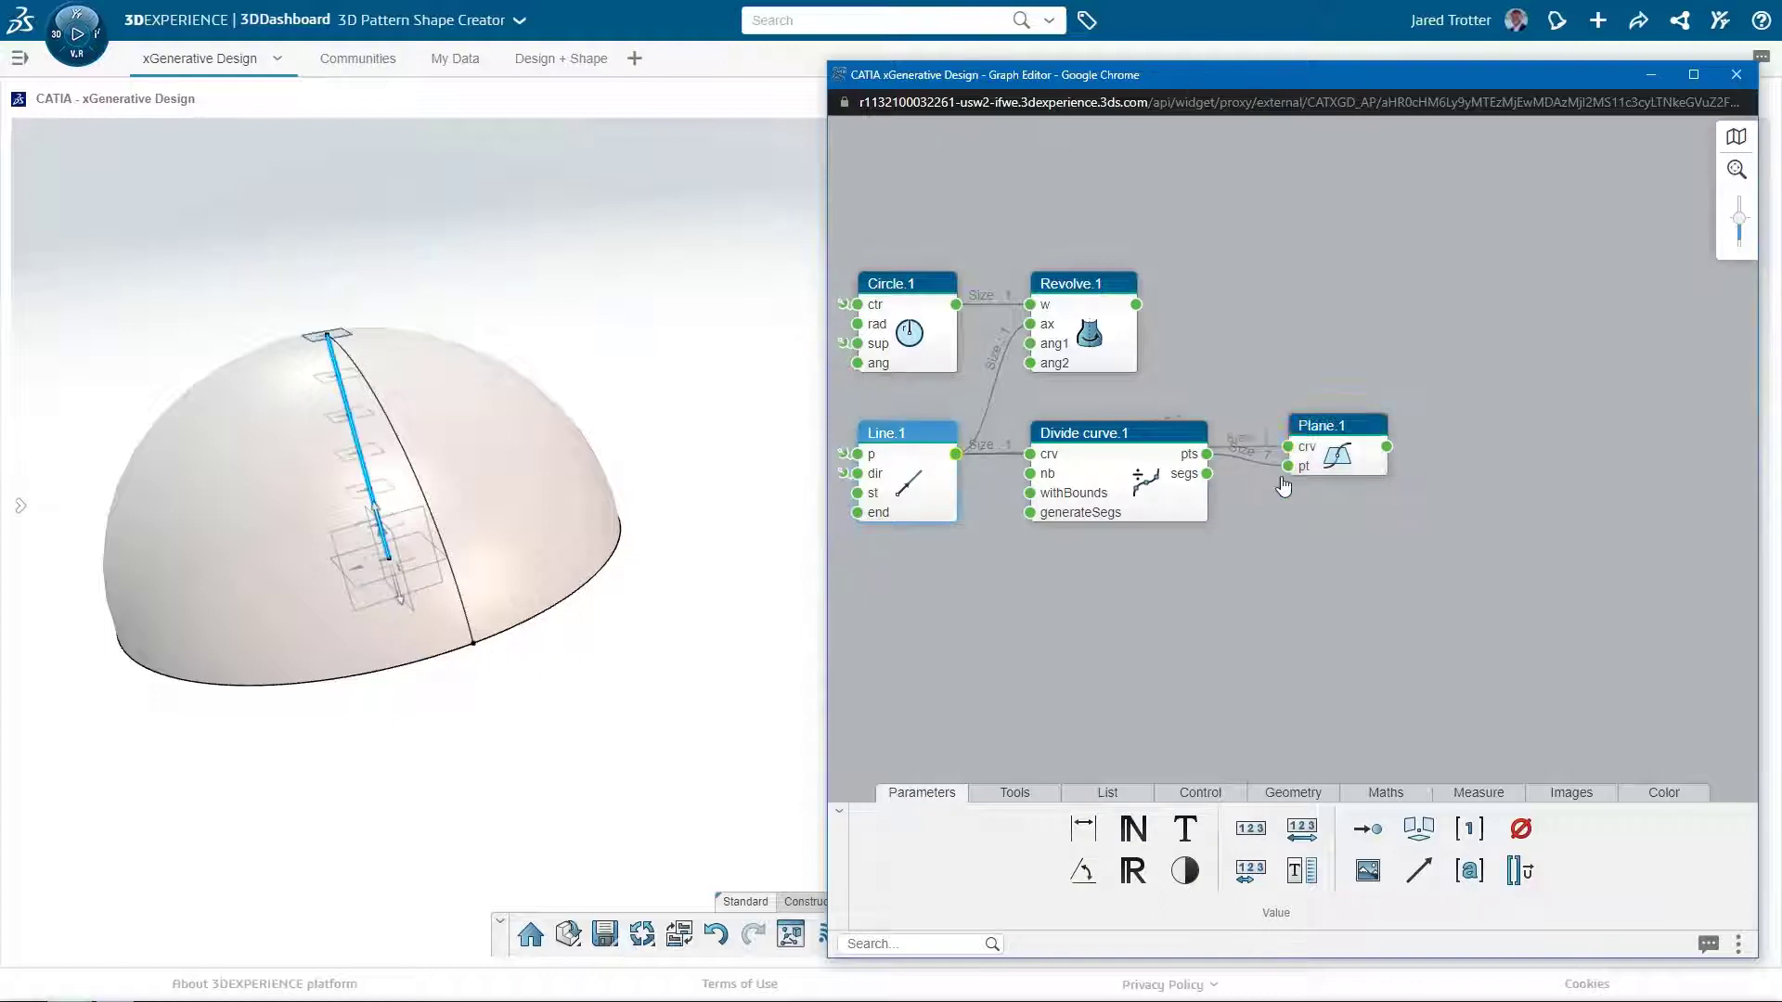
- Add Project, Slice Surface, Boundary and Curve nodes via canvas search and arrange them
double_click(1287, 317)
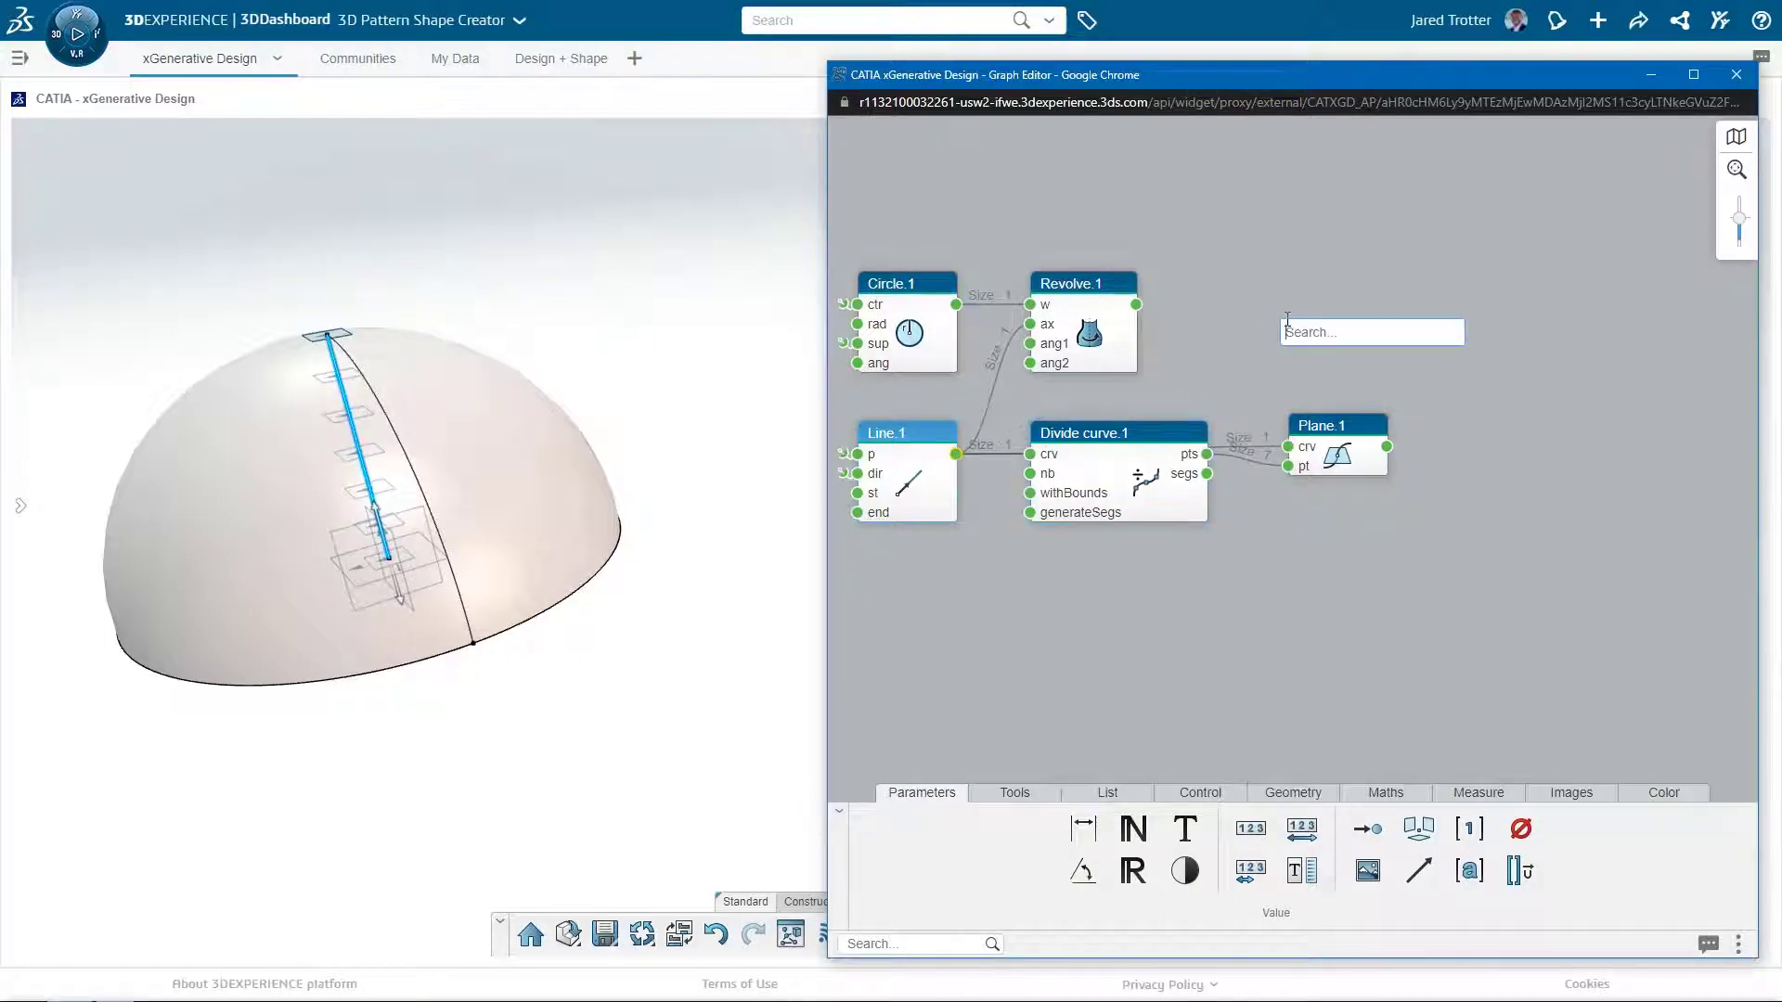
type("point rat")
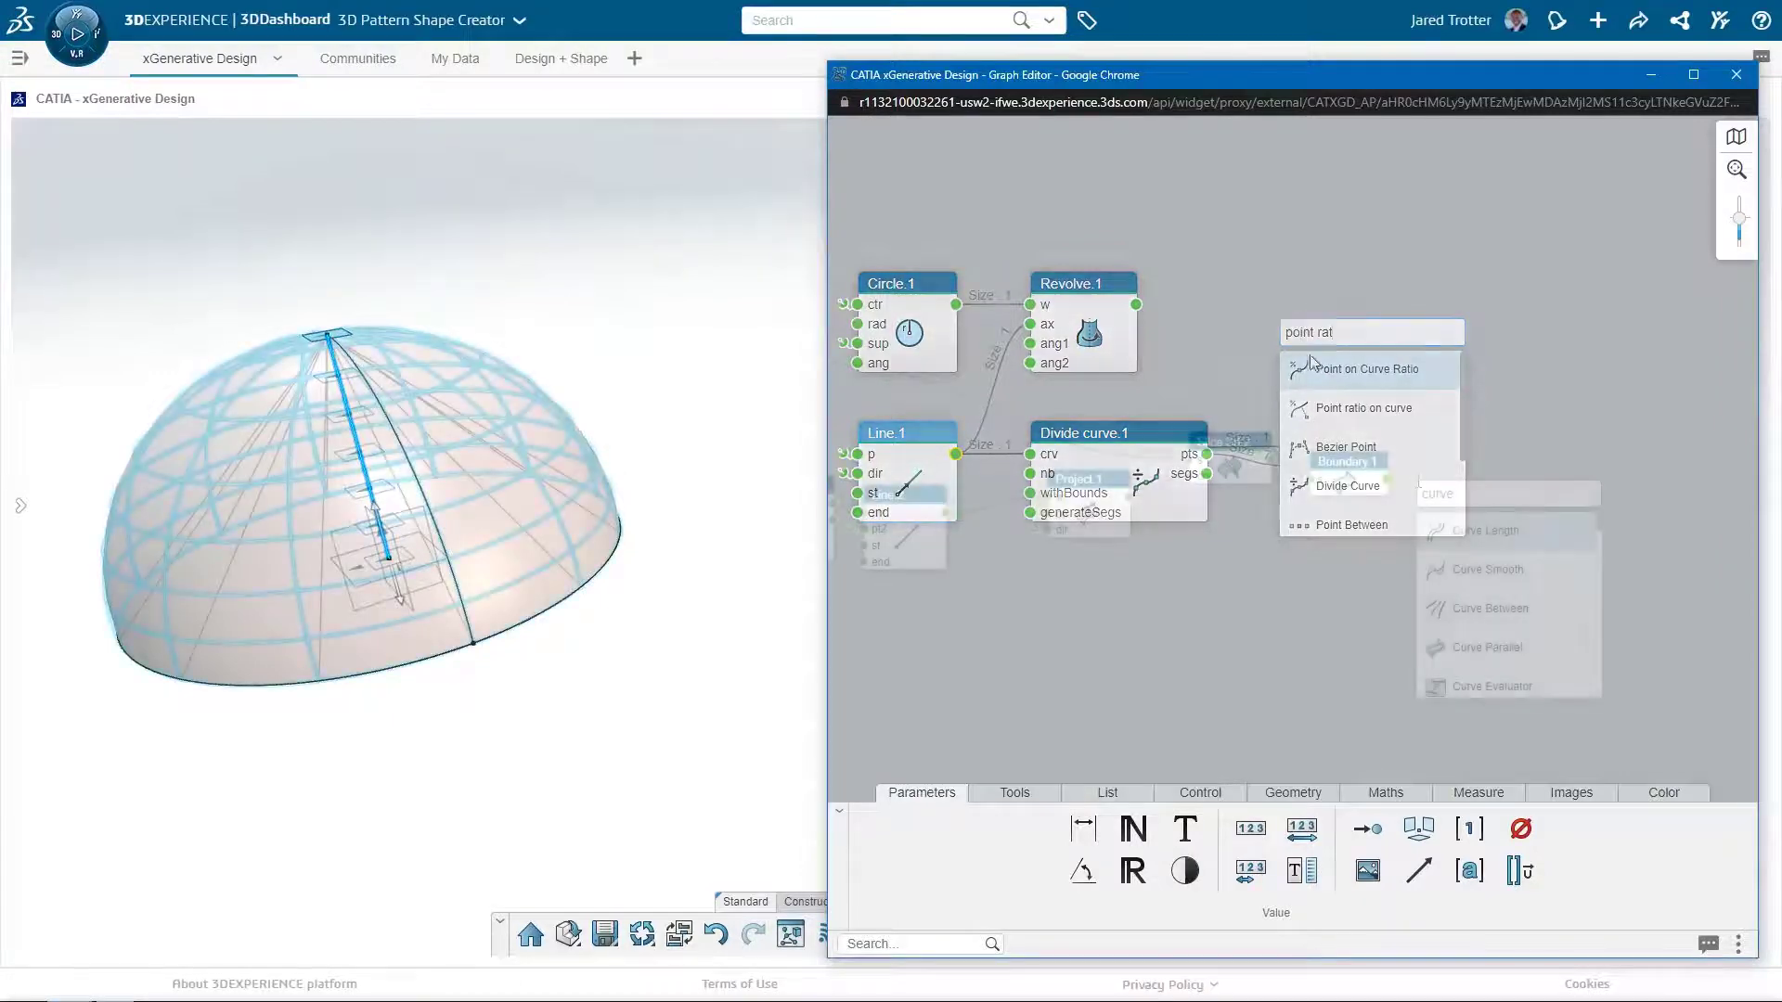
left_click_drag(1455, 477, 1480, 478)
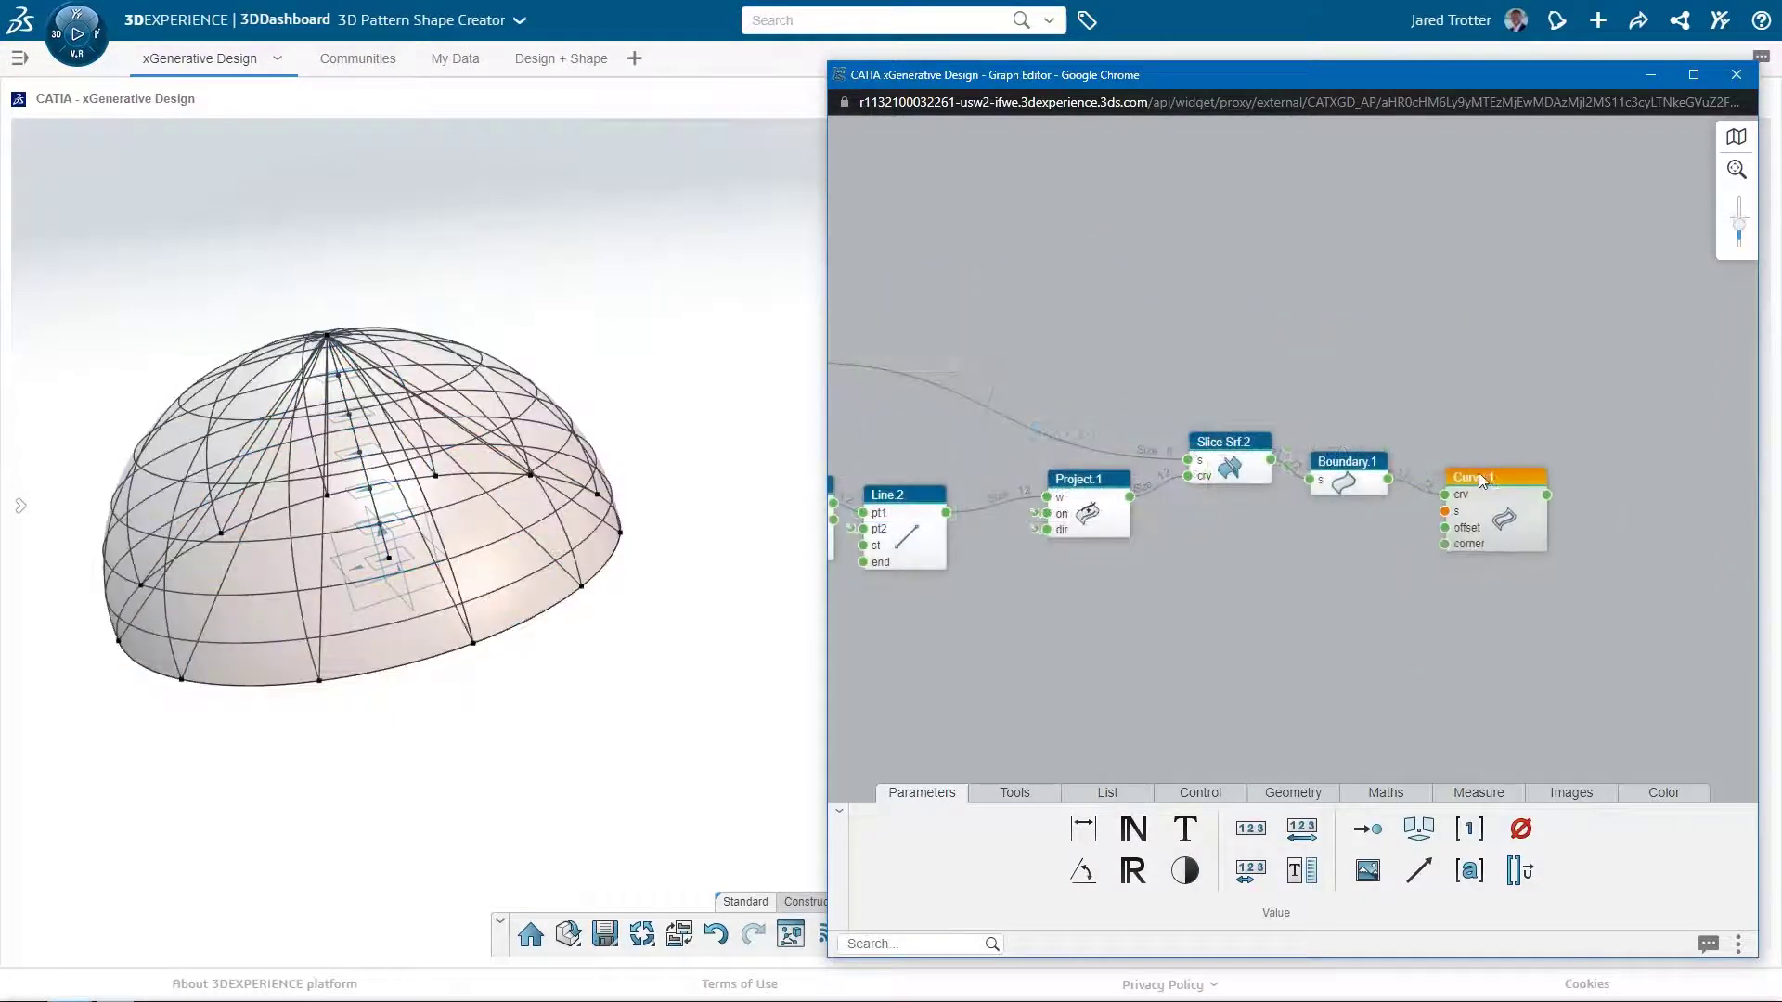
left_click(1360, 529)
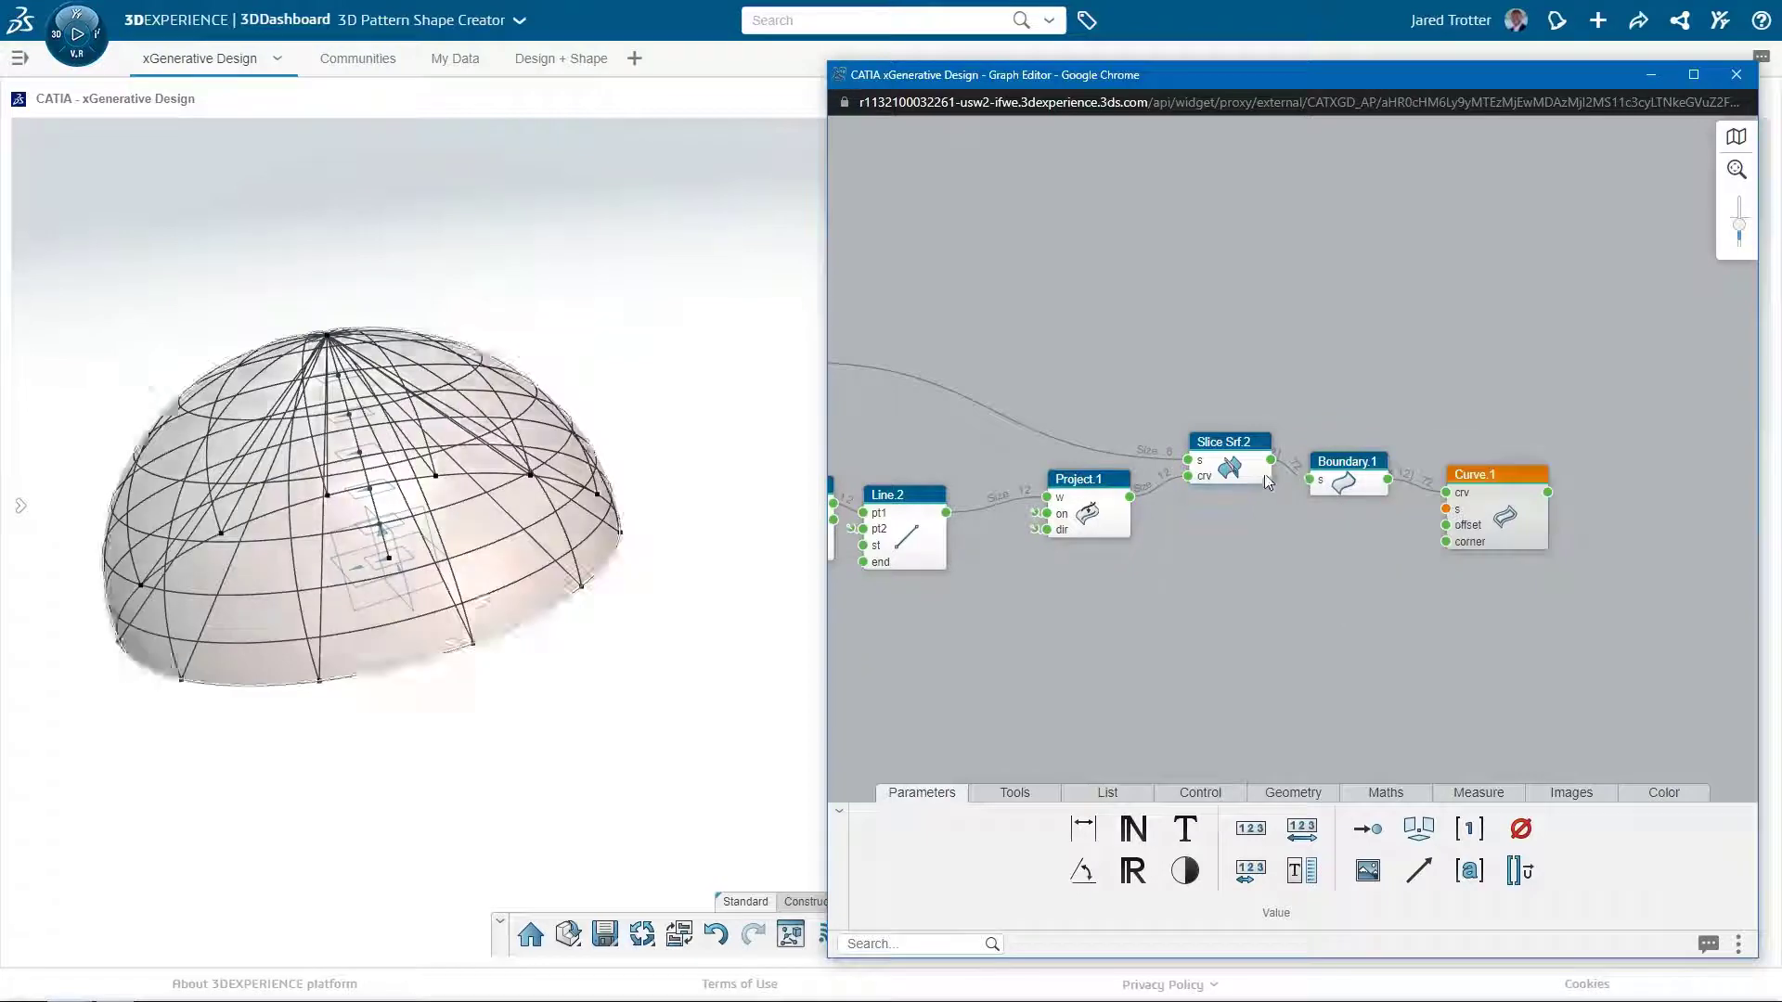
- Link Boundary.1 into Curve.1, add Fill.1 and Fill.2, and a Thick Surface from Fill.2
mouse_move(1440, 518)
left_mouse_down()
mouse_move(1326, 530)
mouse_move(1417, 504)
left_mouse_up()
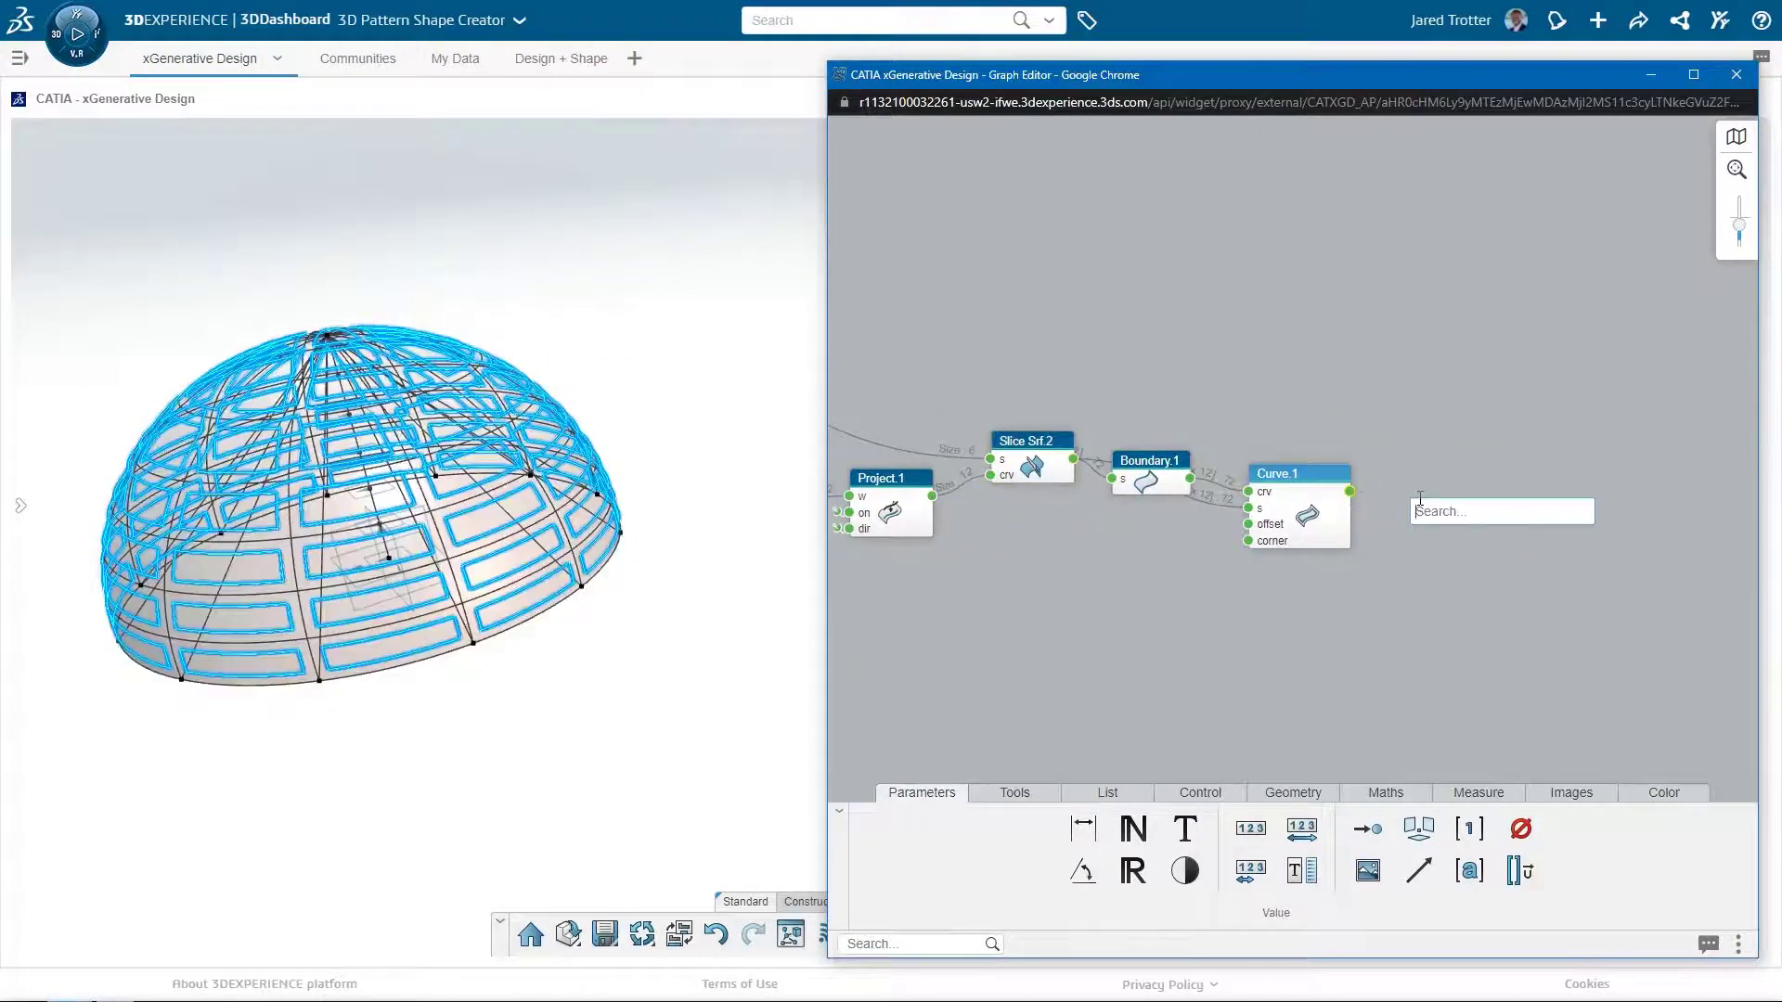
type("fill")
left_click(1434, 546)
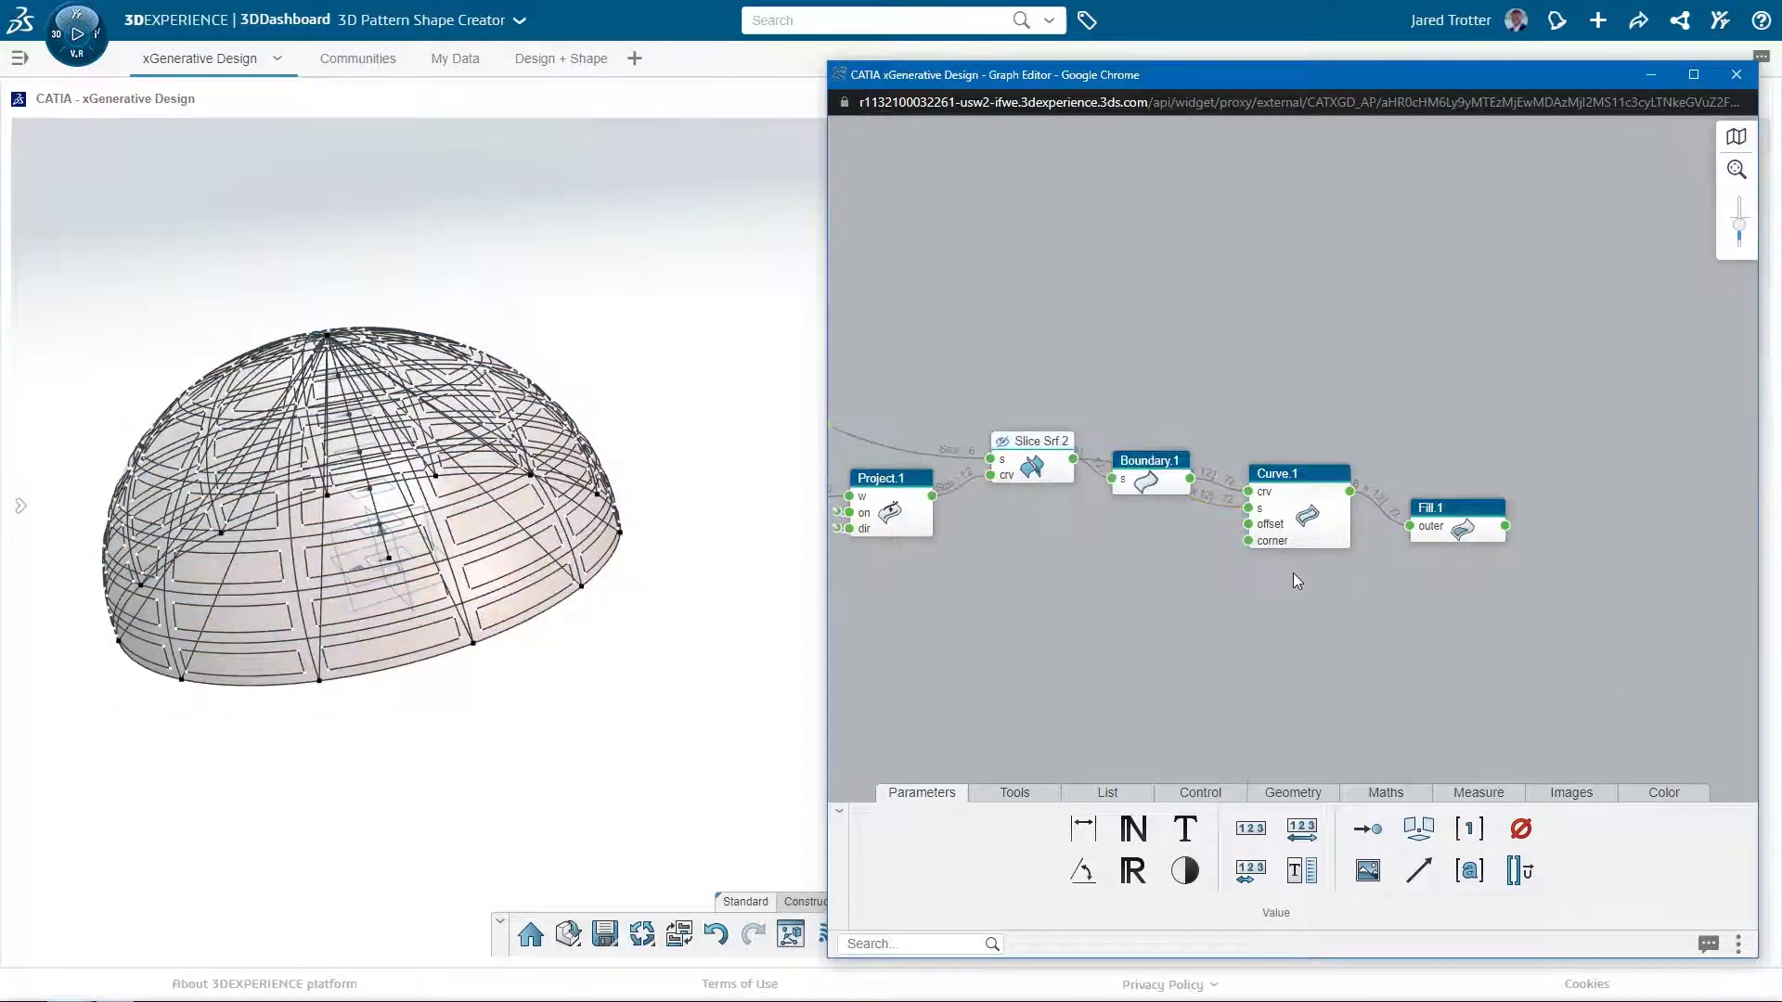
mouse_move(1413, 465)
left_mouse_down()
mouse_move(1472, 444)
mouse_move(1472, 415)
mouse_move(1440, 396)
left_mouse_up()
type("fil")
left_click(1503, 481)
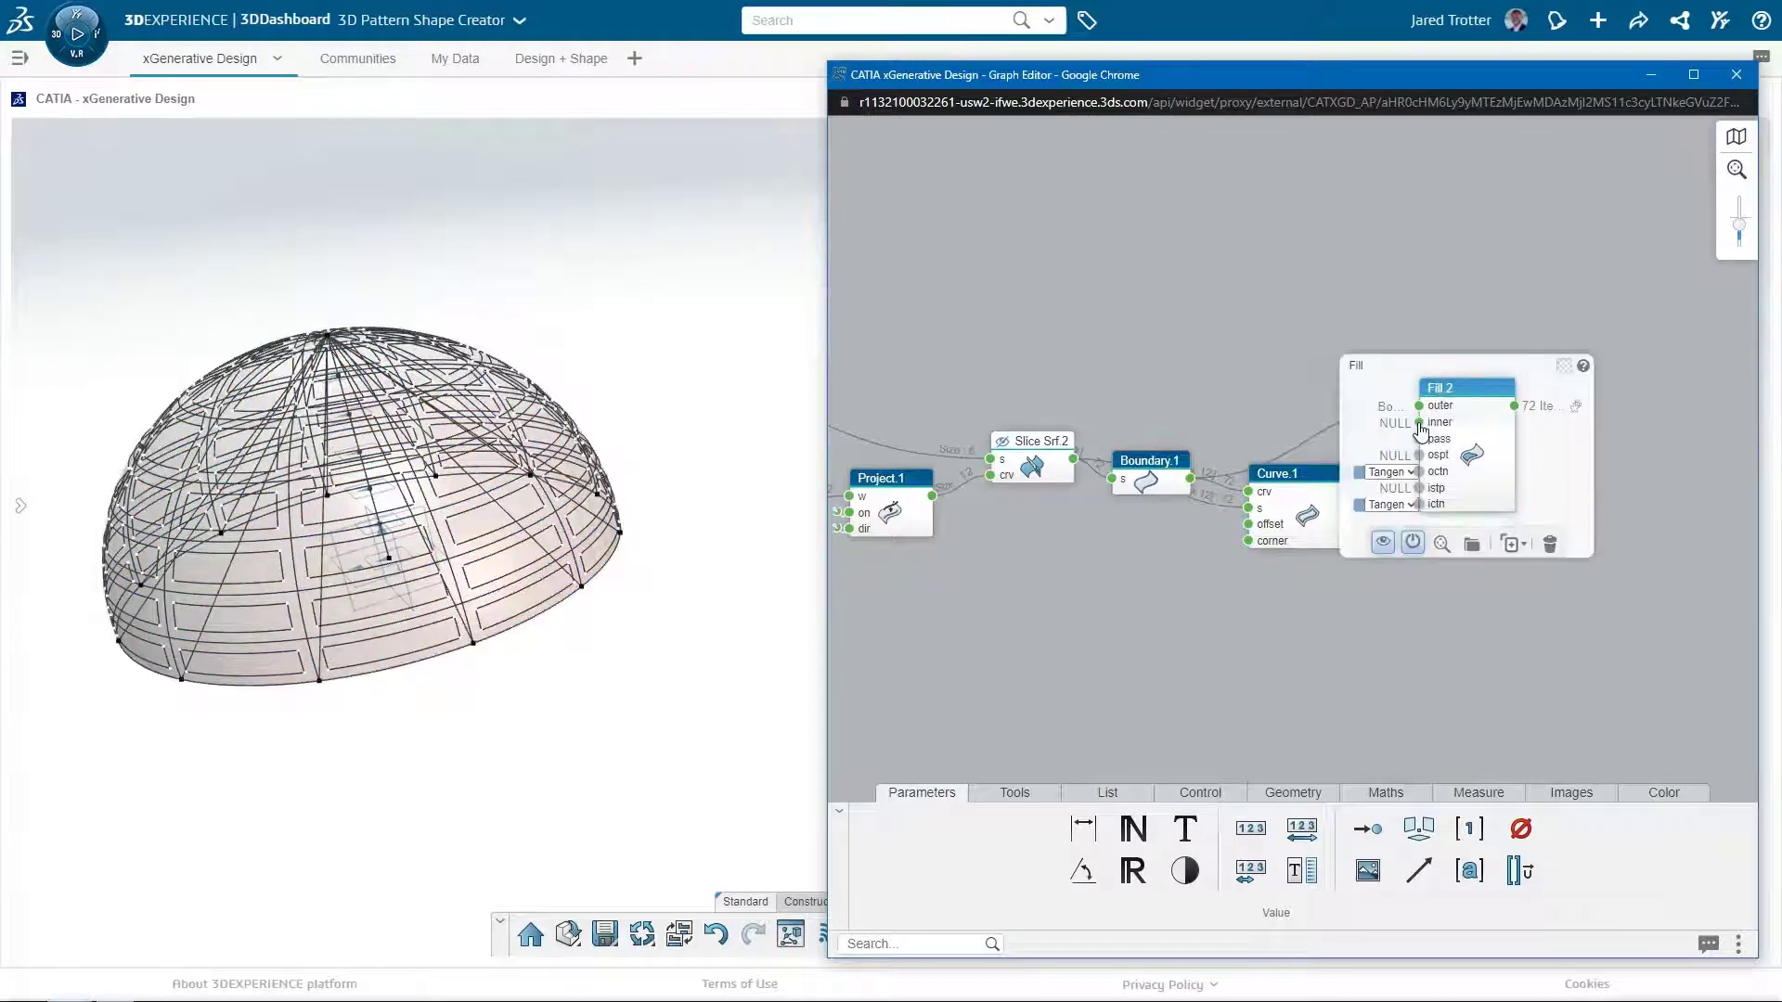
mouse_move(1350, 490)
left_mouse_down()
mouse_move(1419, 421)
mouse_move(1535, 416)
left_mouse_up()
type("thick")
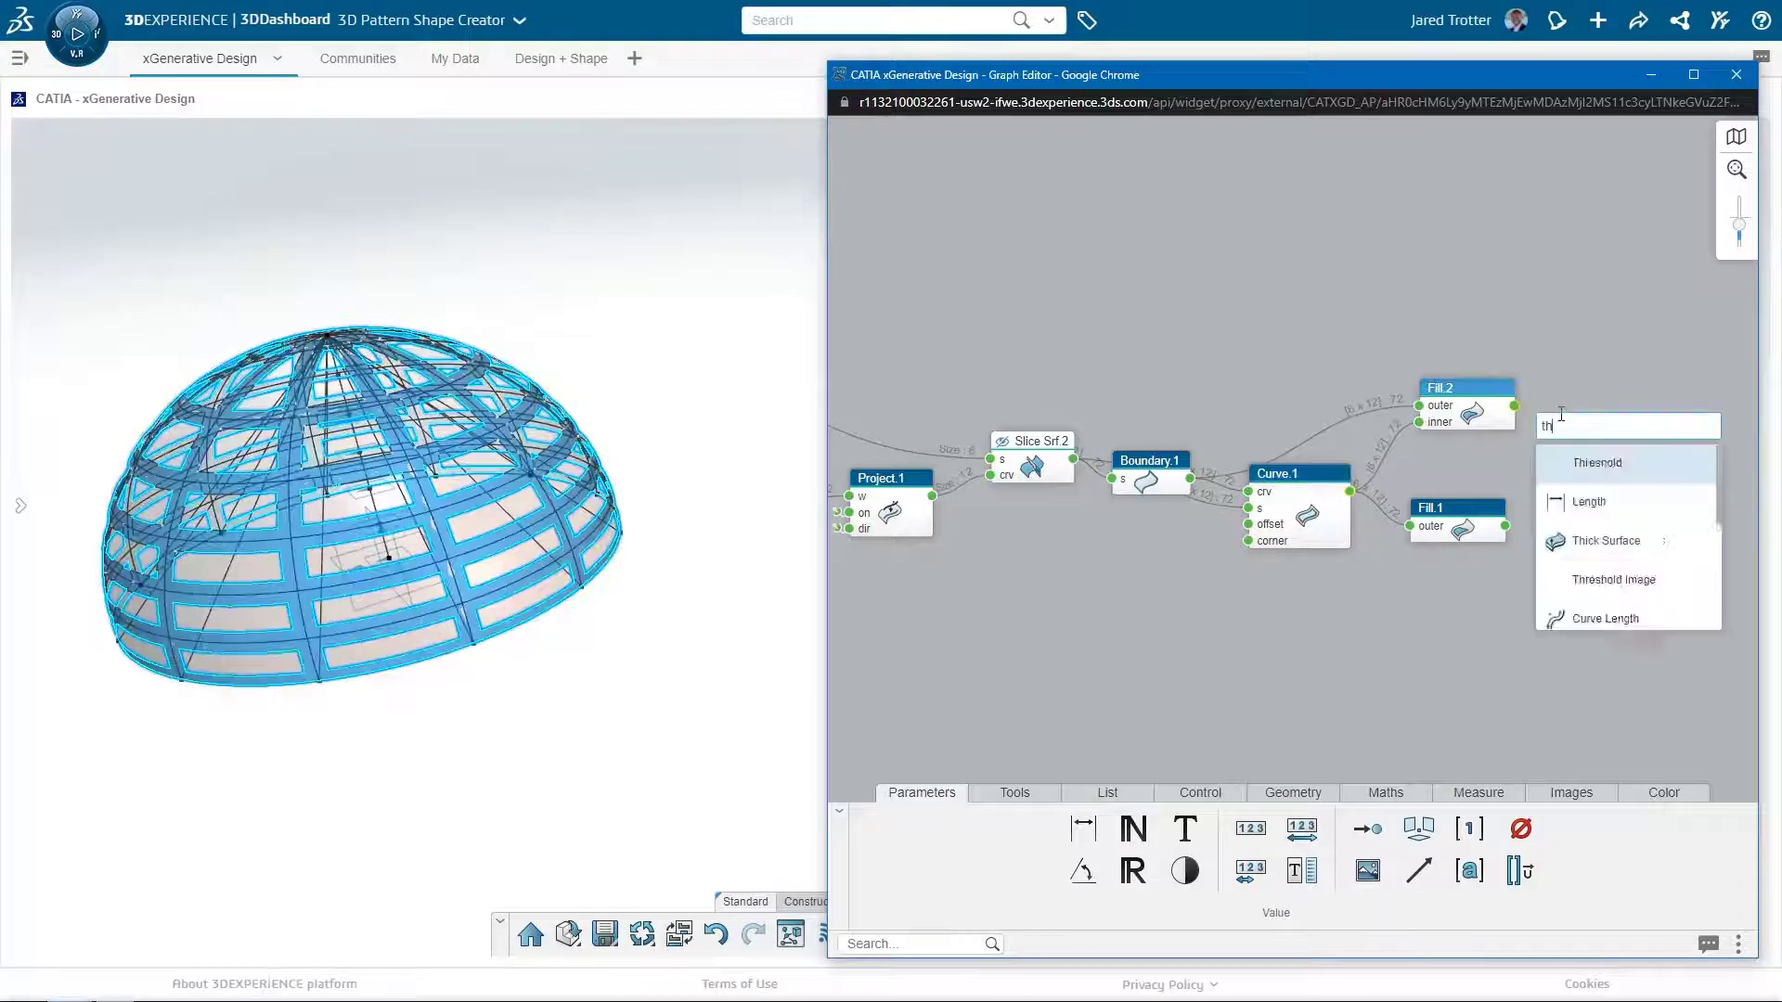
left_click(1587, 462)
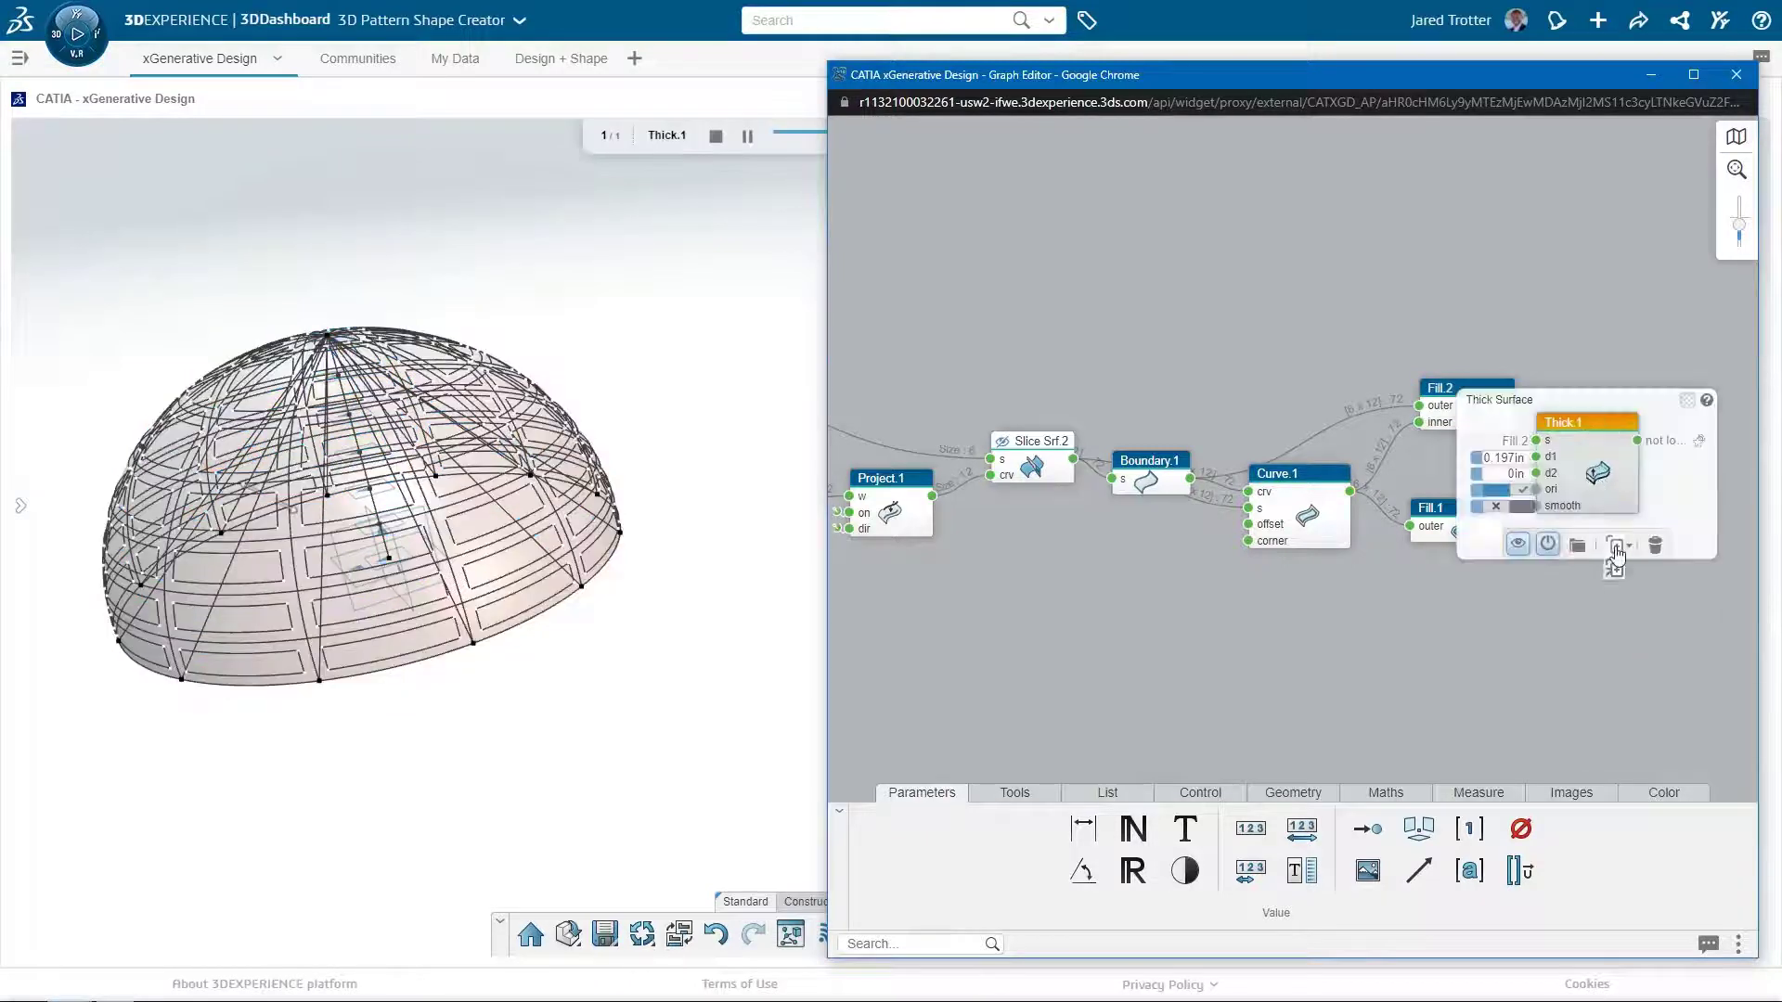
- Duplicate the thick surface as Thick.2 on Fill.1 at 0.5 in, coloured teal
left_click(1615, 547)
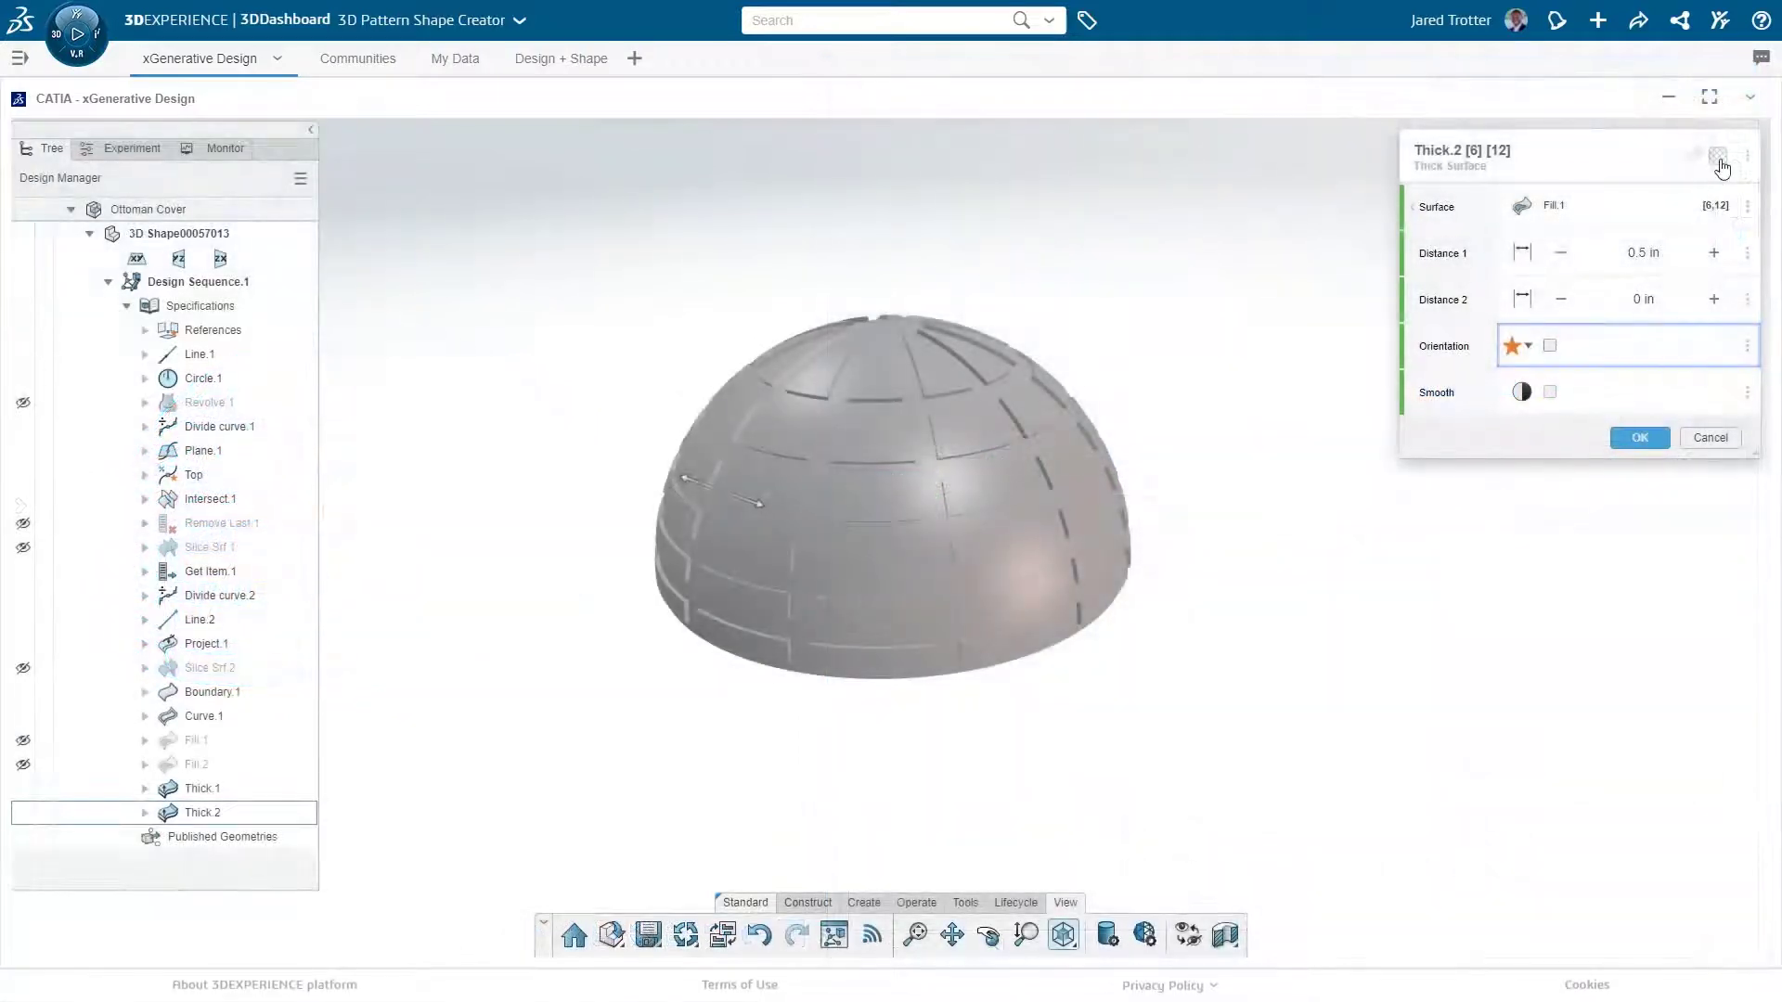
left_click(1719, 158)
left_click(1558, 186)
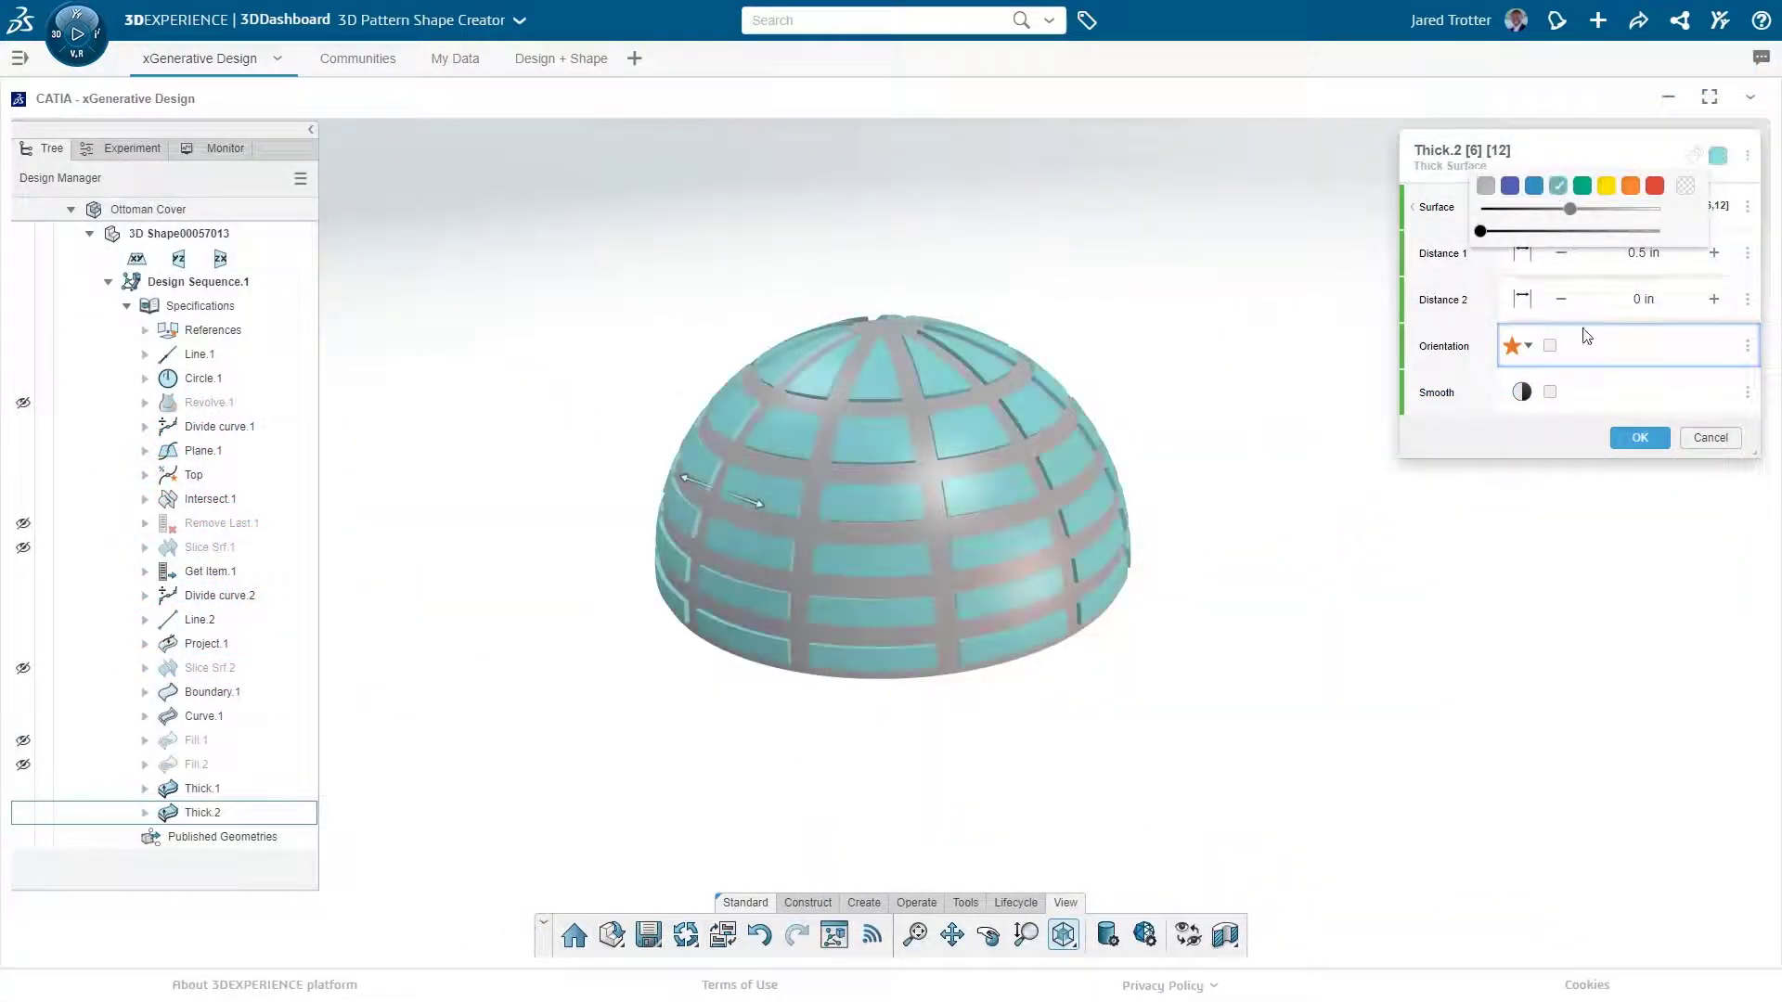
left_click(1638, 437)
- Recolour the rib solid Thick.1 yellow
left_click(303, 791)
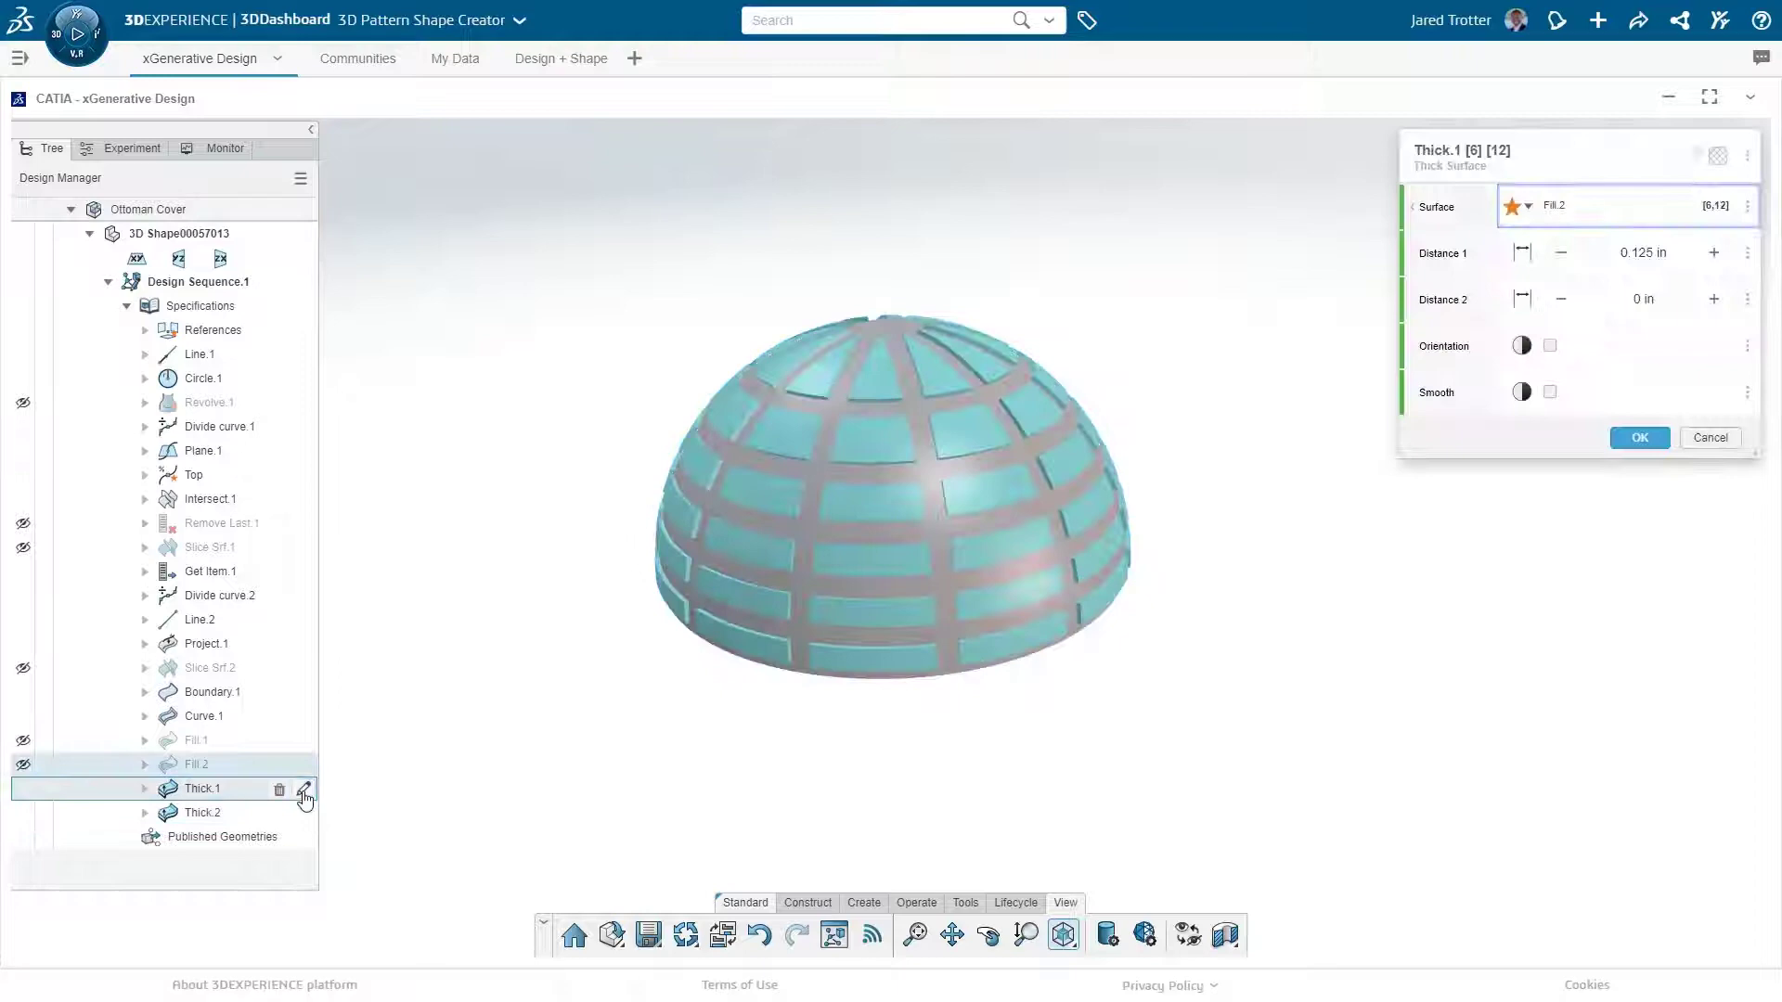
left_click(1719, 157)
left_click(1608, 187)
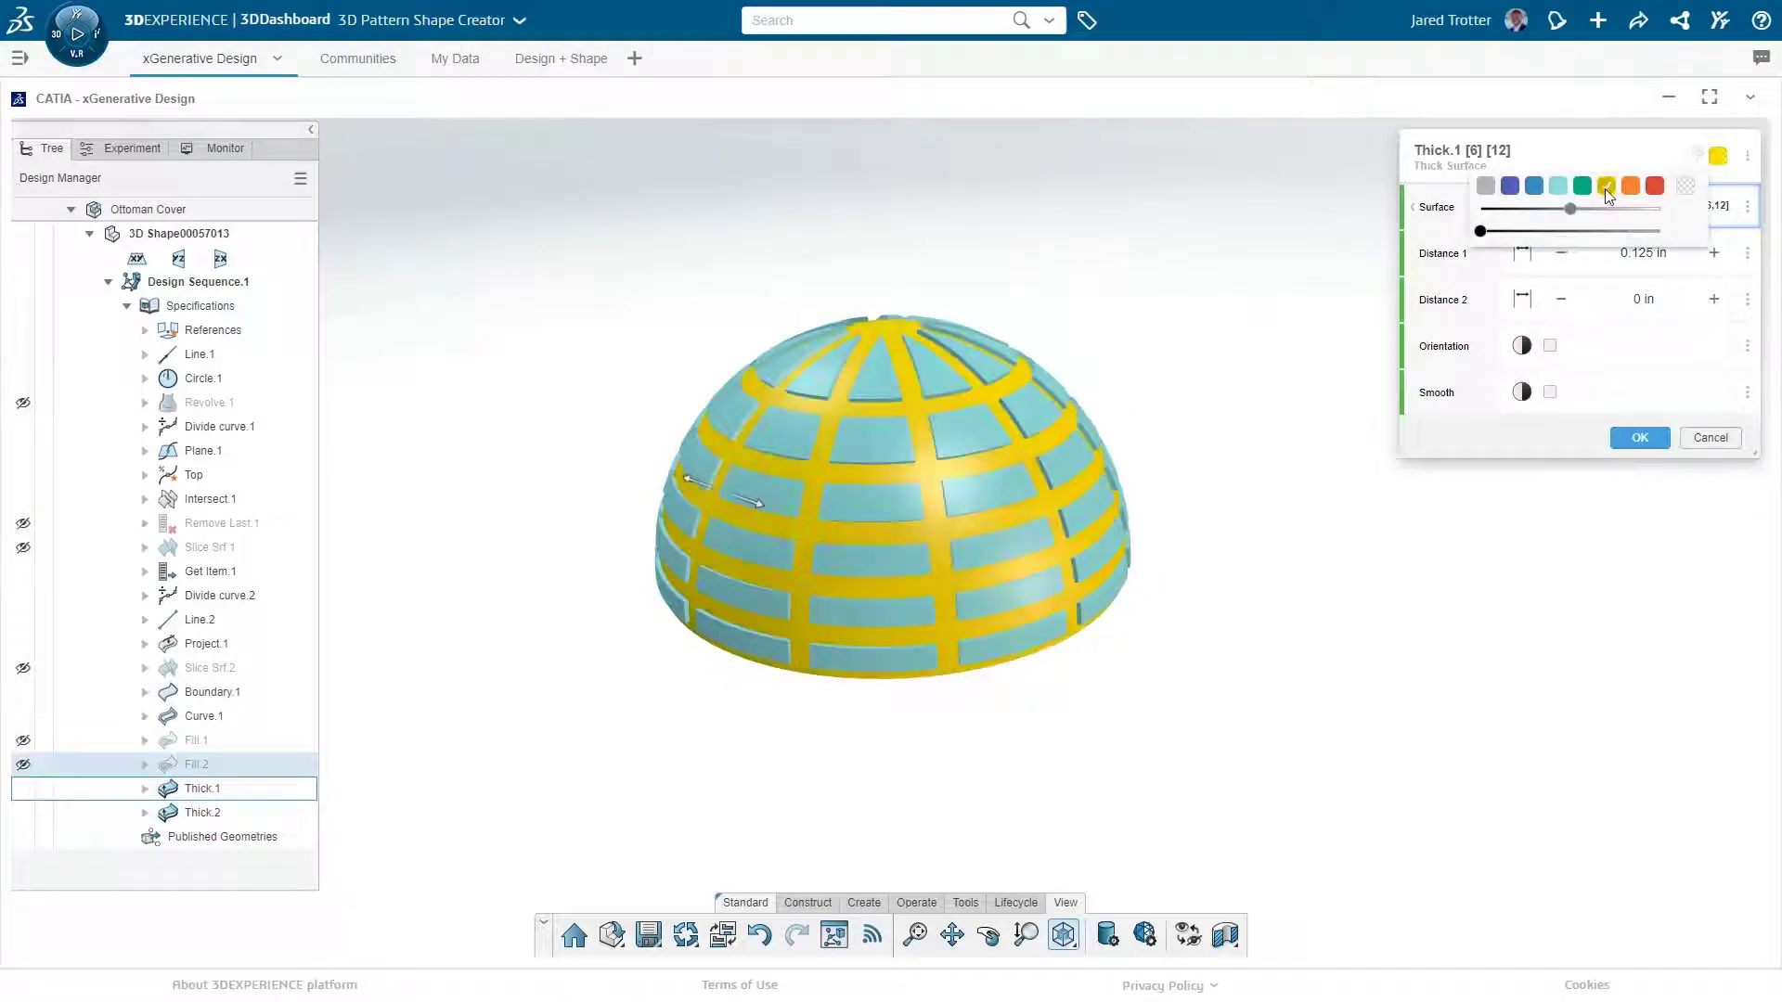
- Confirm the yellow ribs and add a Function Editor node linked to Divide curve.1
left_click(1638, 438)
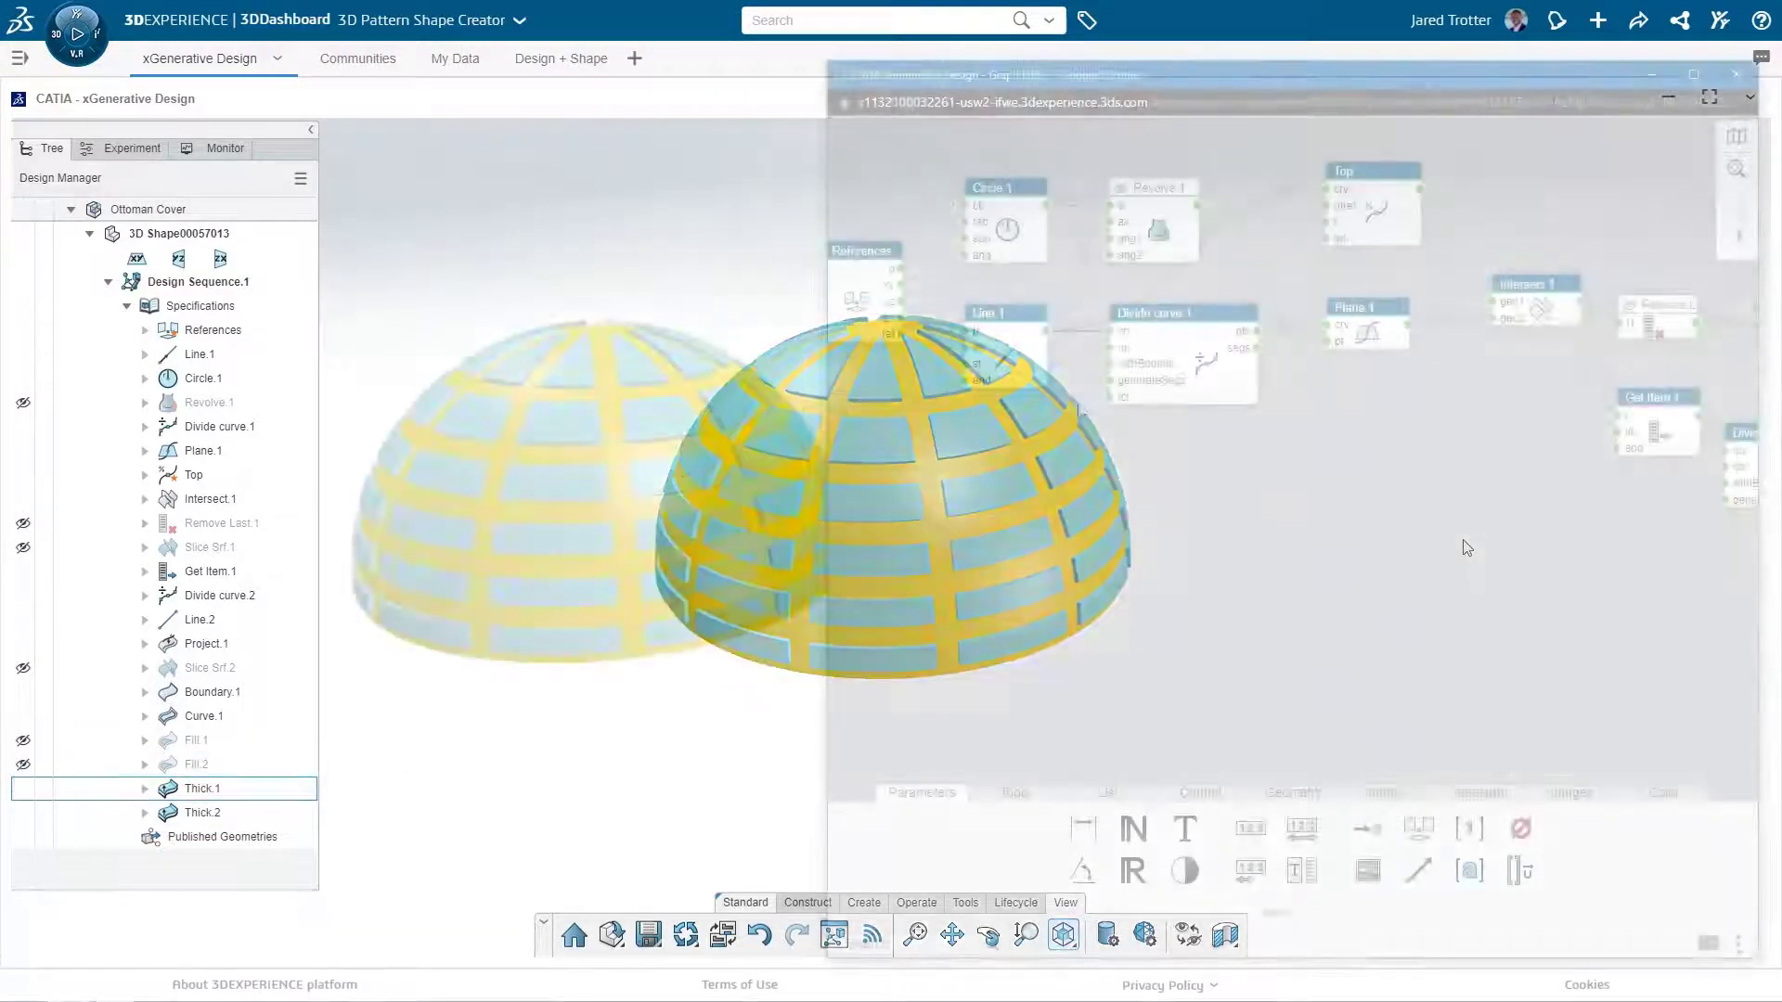
type("function")
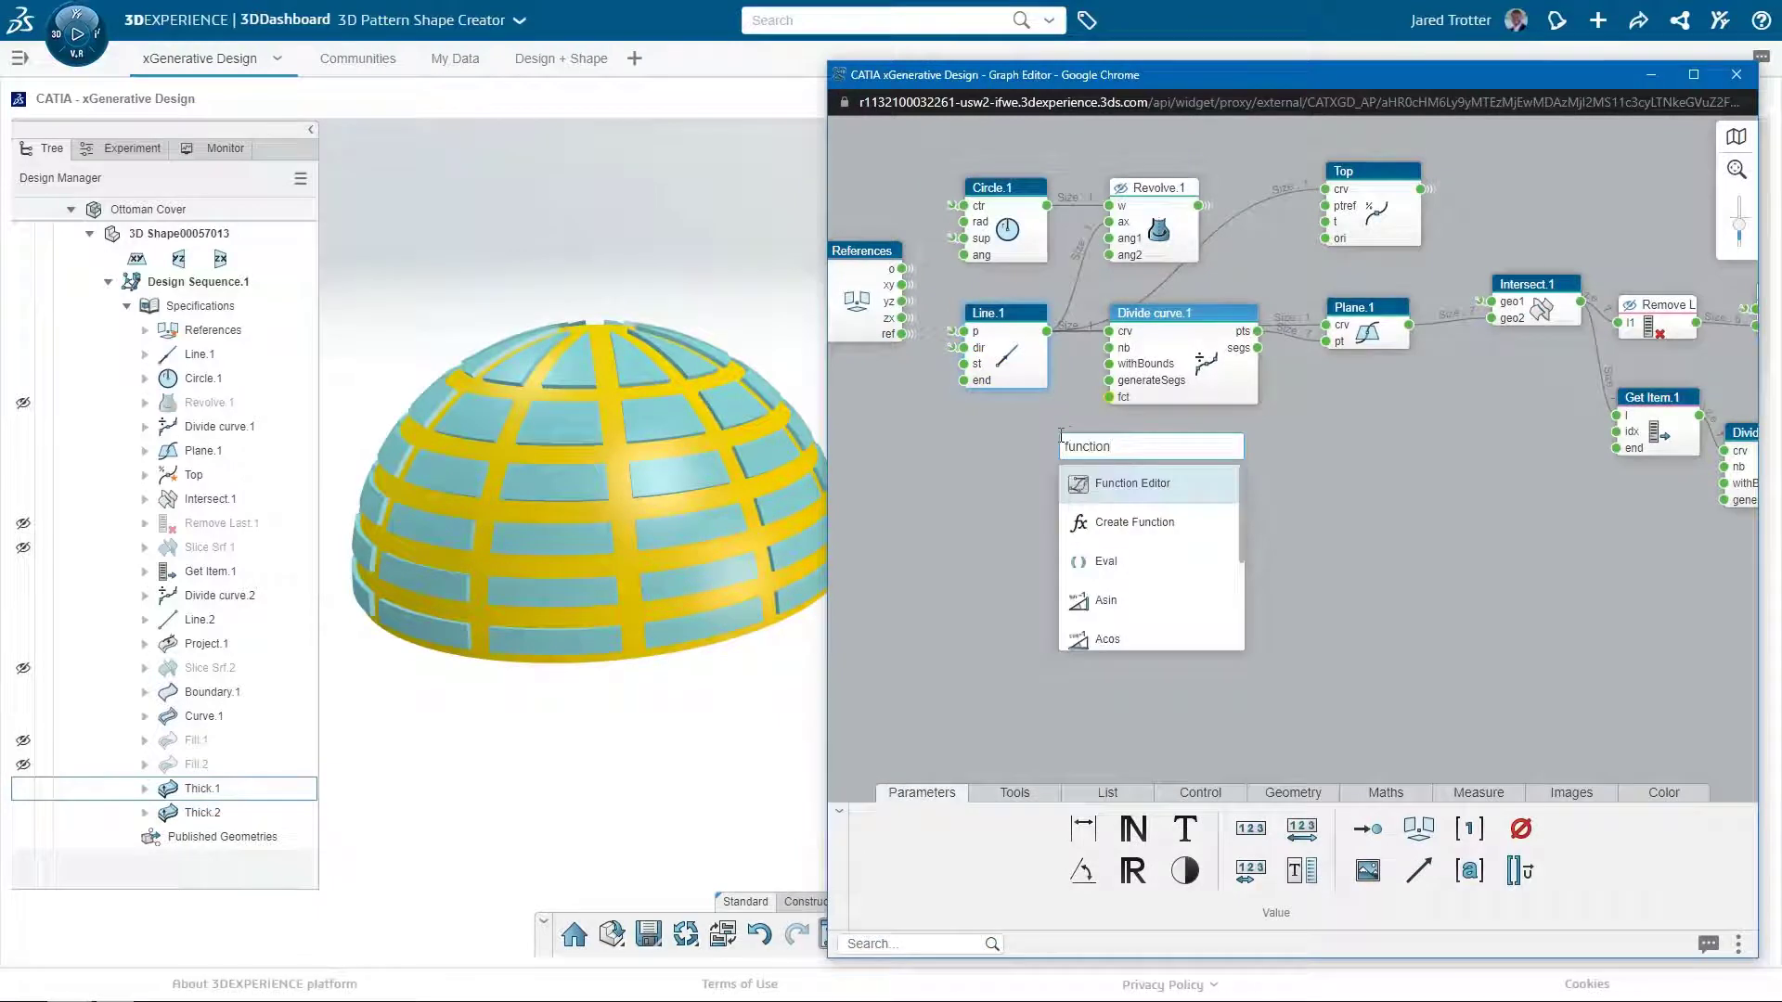
left_click(1101, 482)
left_click_drag(1100, 458, 942, 452)
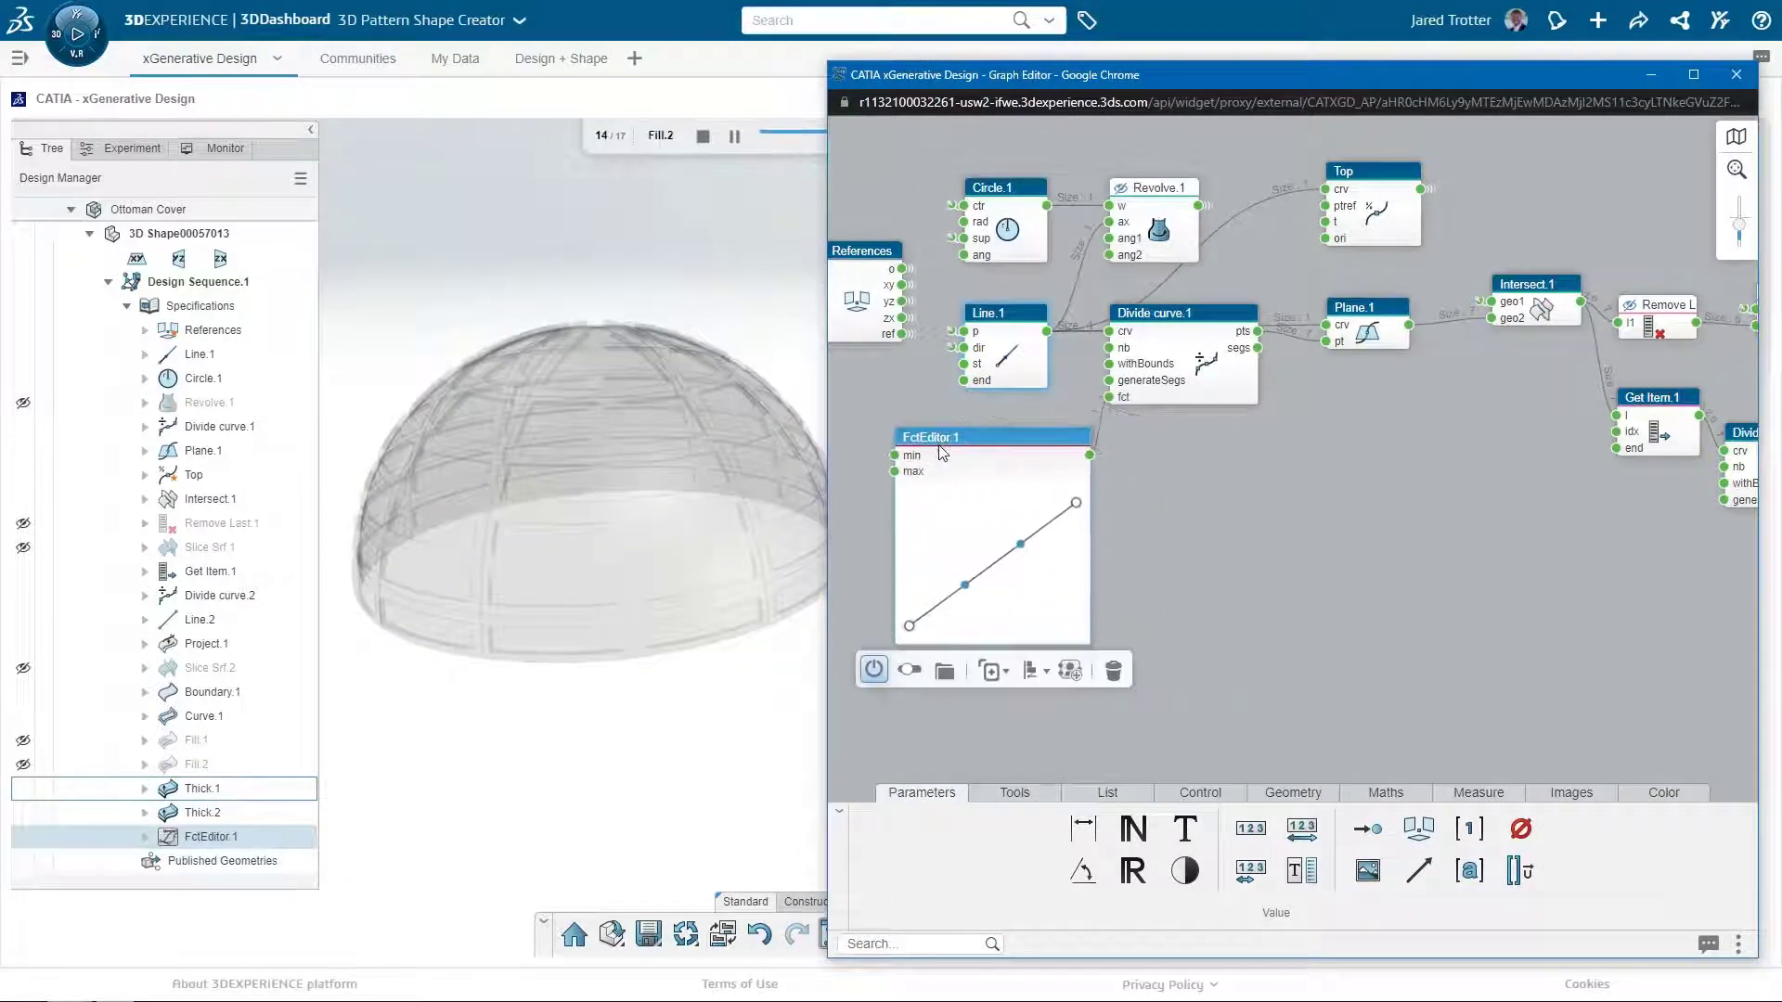
- Raise the function curve's midpoint so panel rows shrink toward the top
left_click(684, 817)
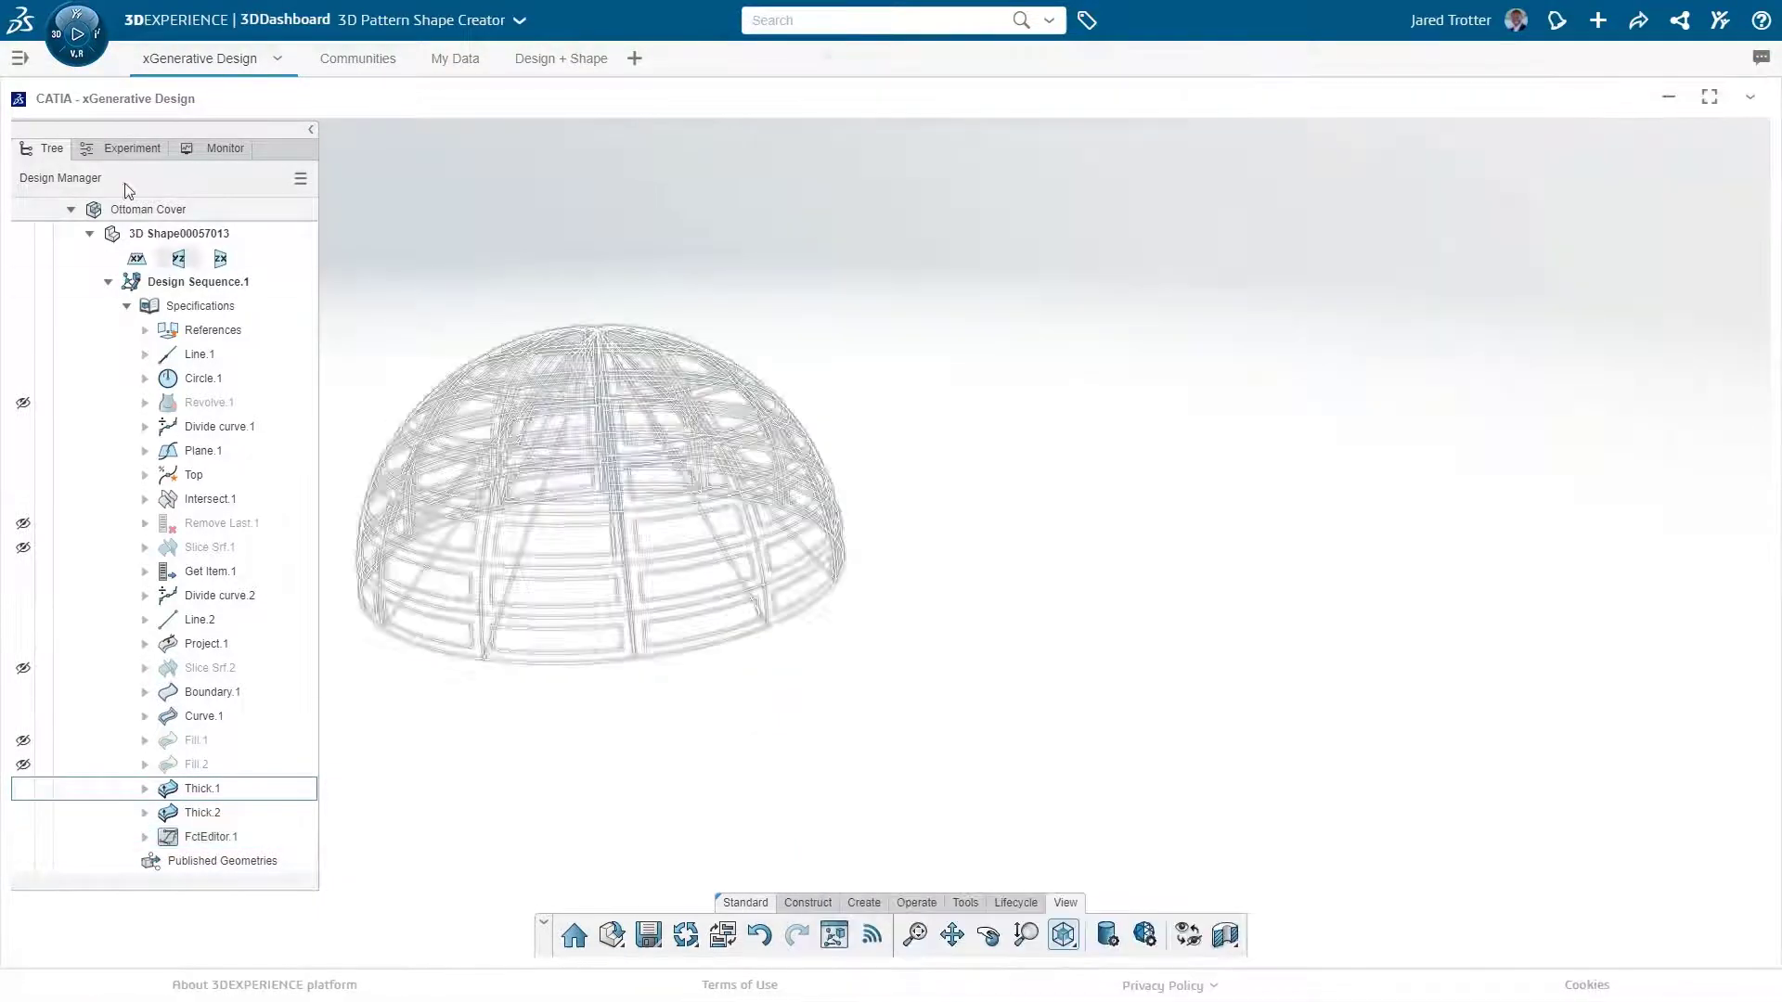
left_click(130, 148)
left_click_drag(217, 257, 218, 238)
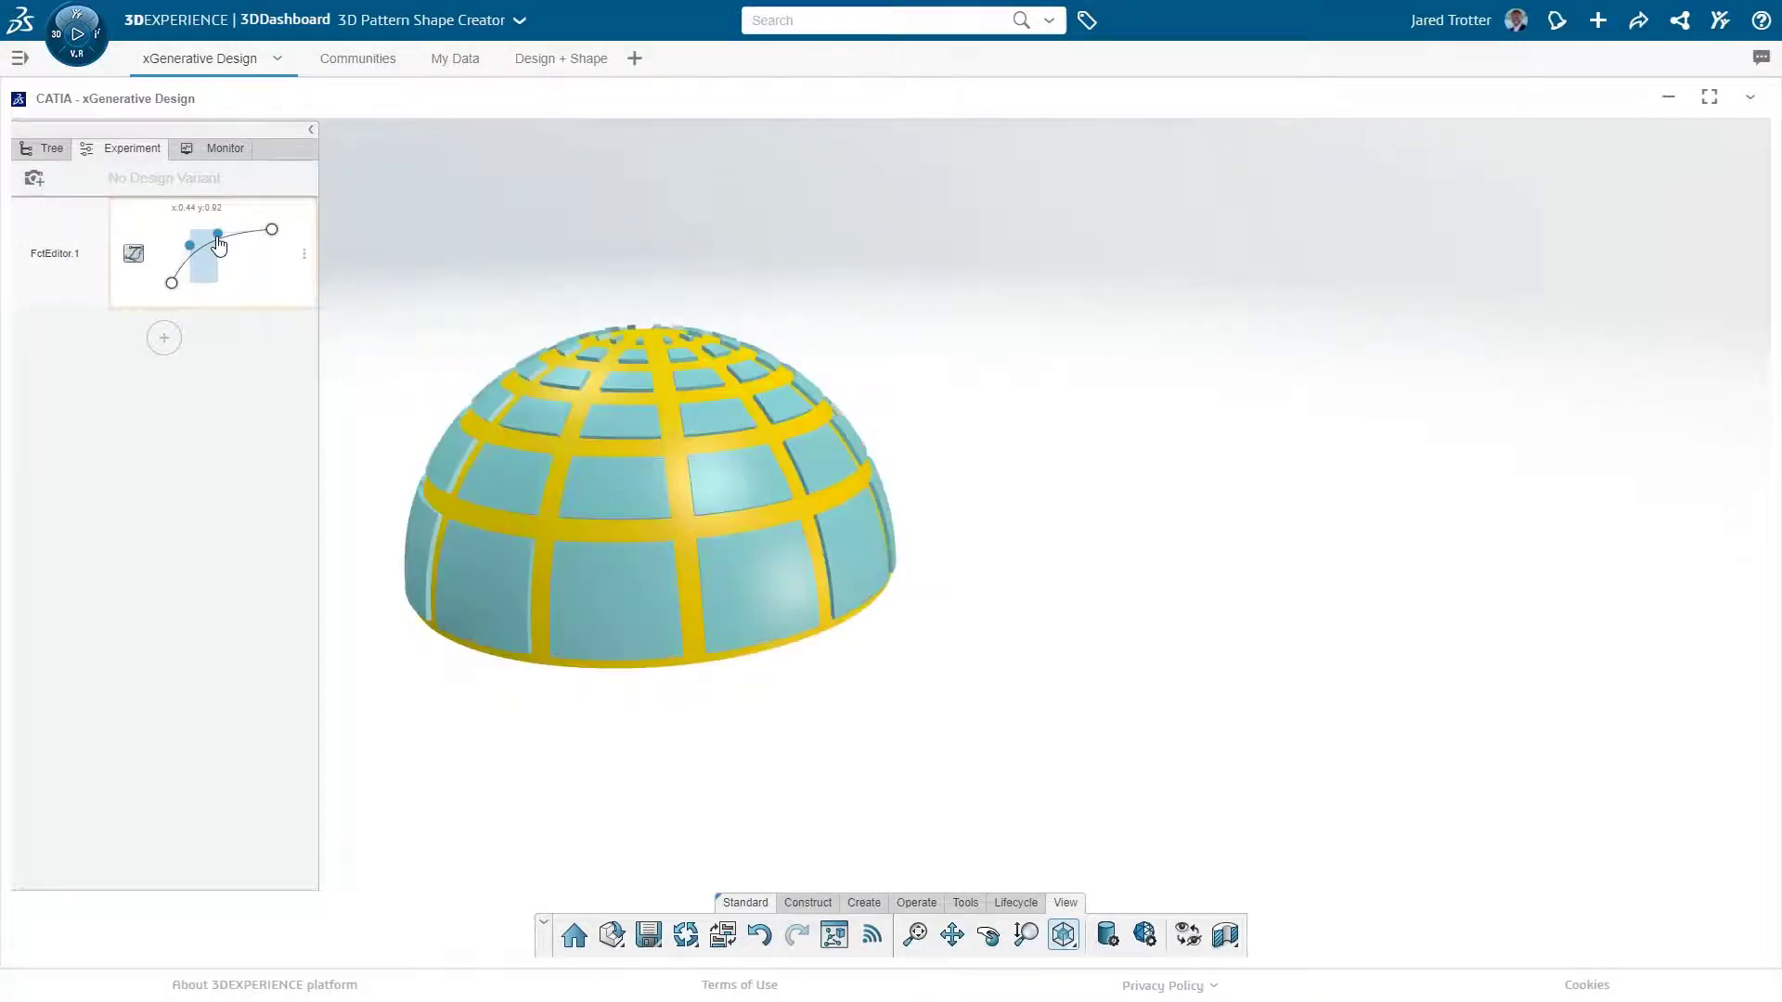
left_click(834, 936)
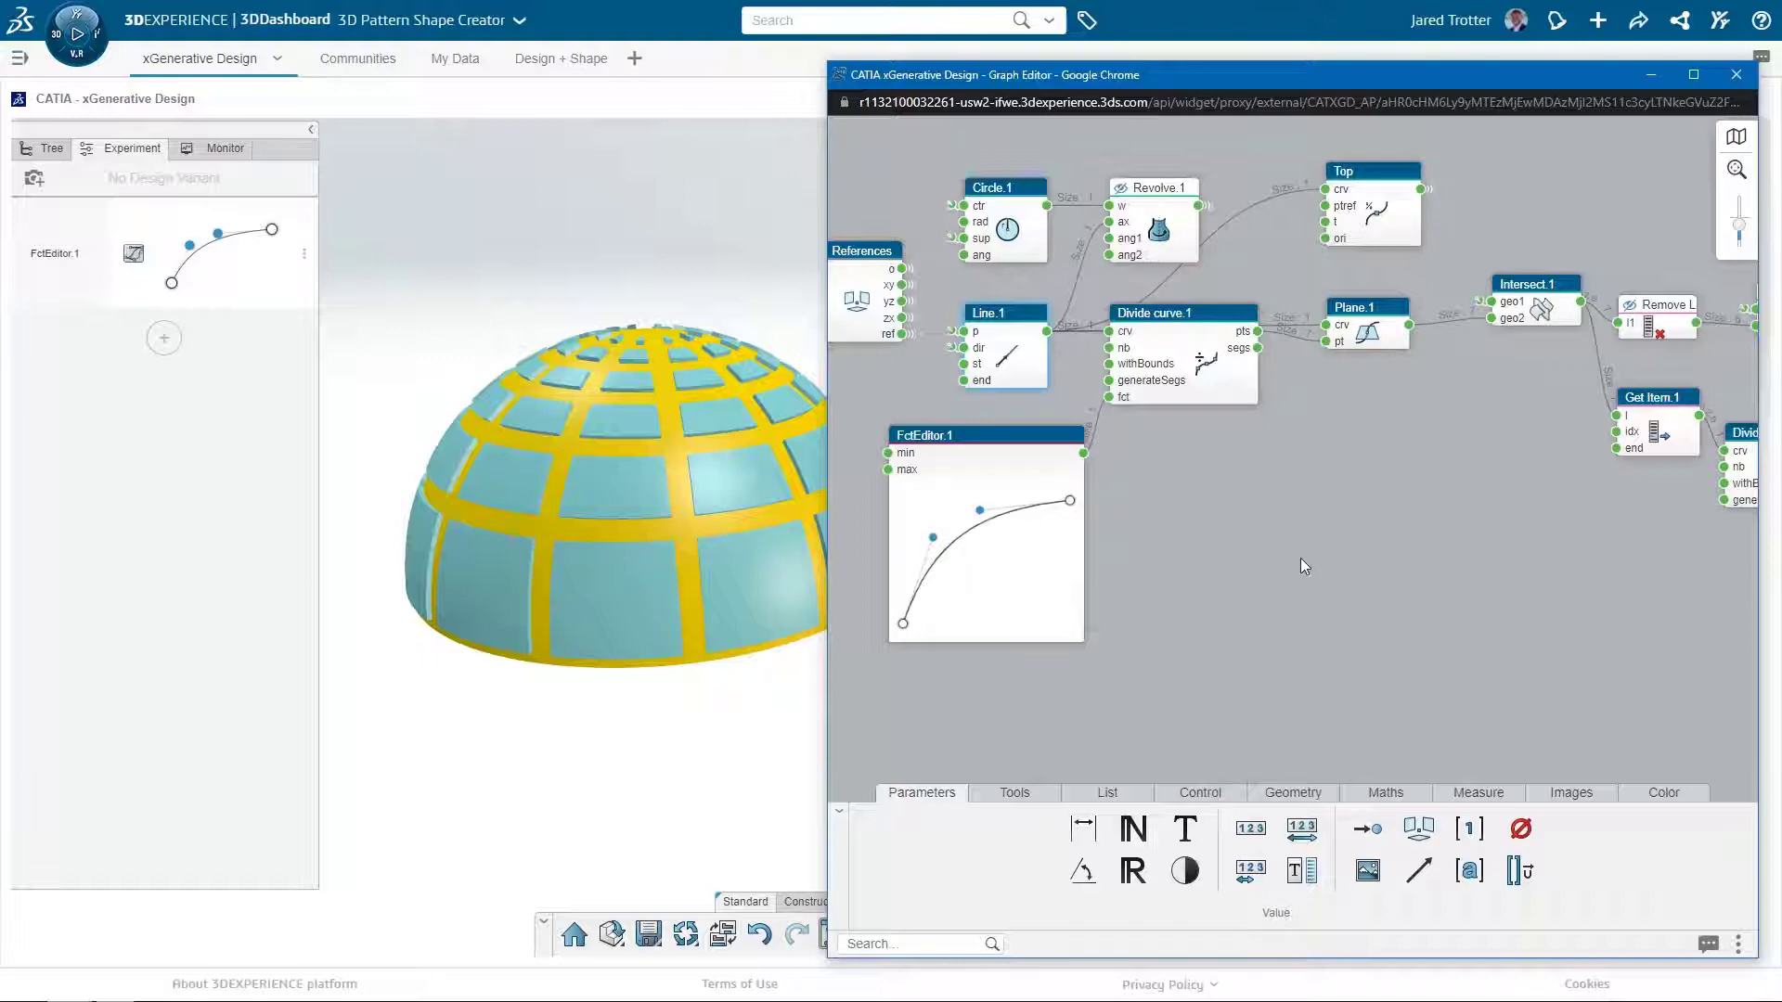
scroll(1302, 559, "down", 2)
scroll(1300, 558, "down", 2)
scroll(1300, 559, "down", 2)
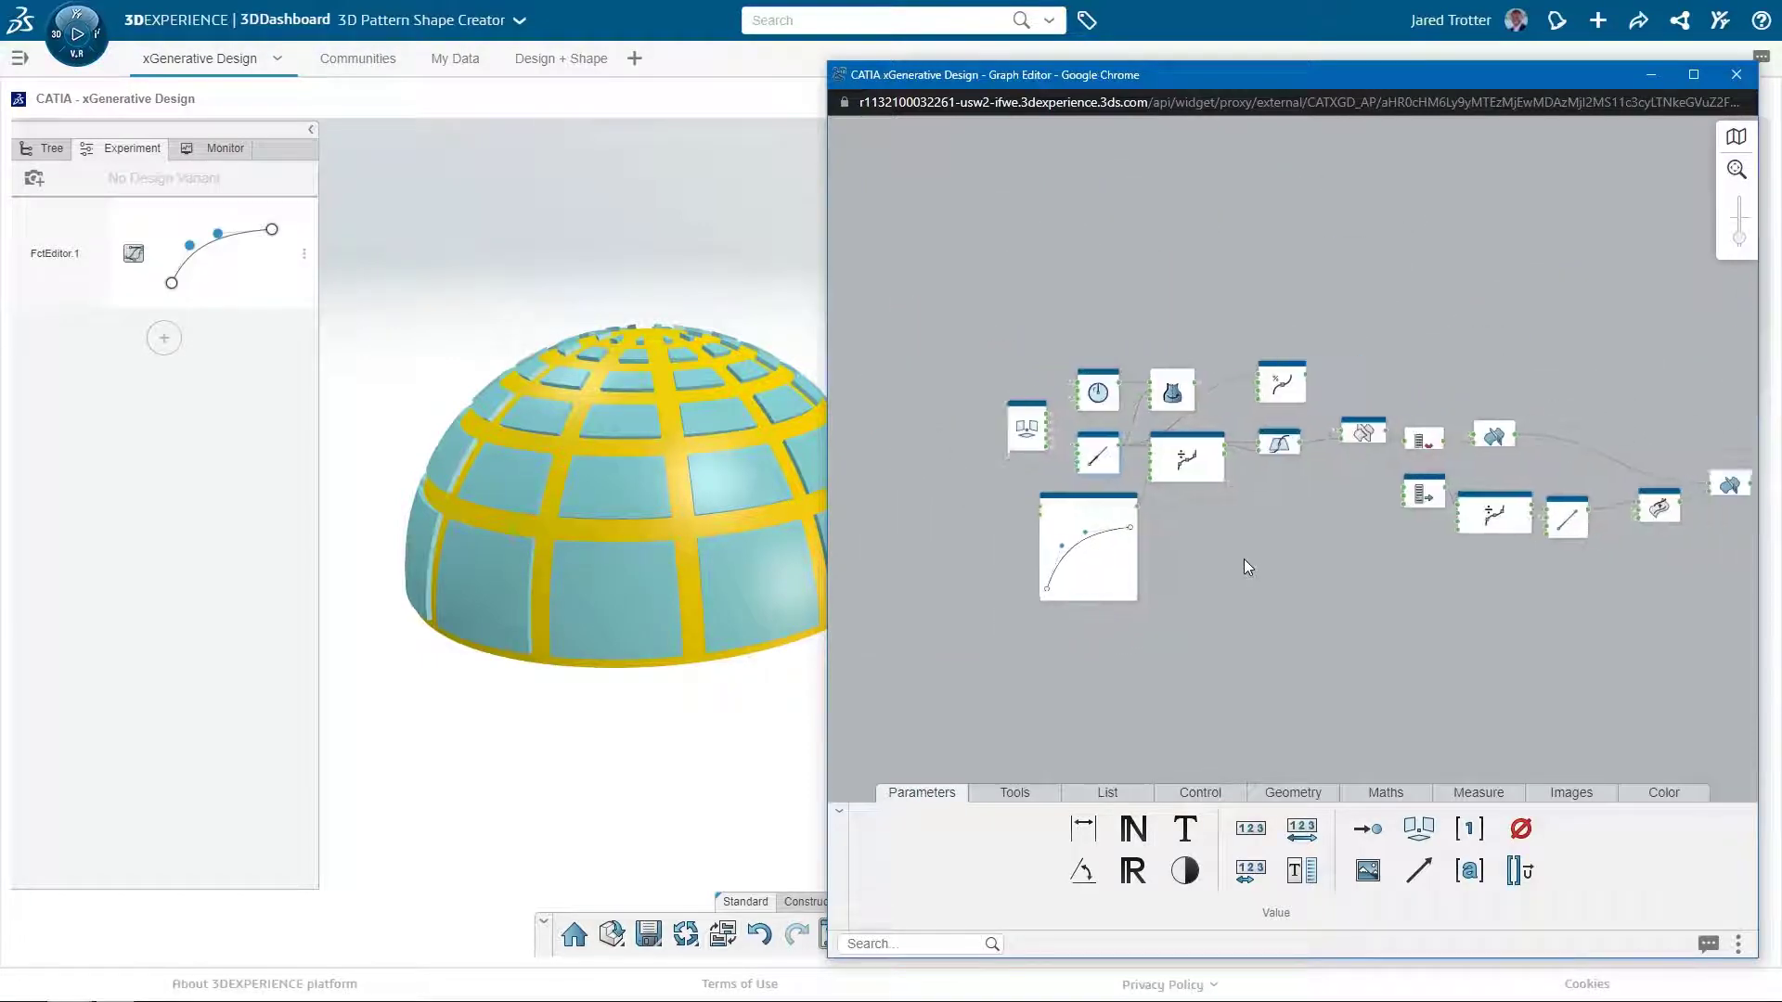
- Box-select the Line.1, Circle.1 and FctEditor.1-fed pattern nodes and group them
left_click_drag(1301, 559, 1023, 554)
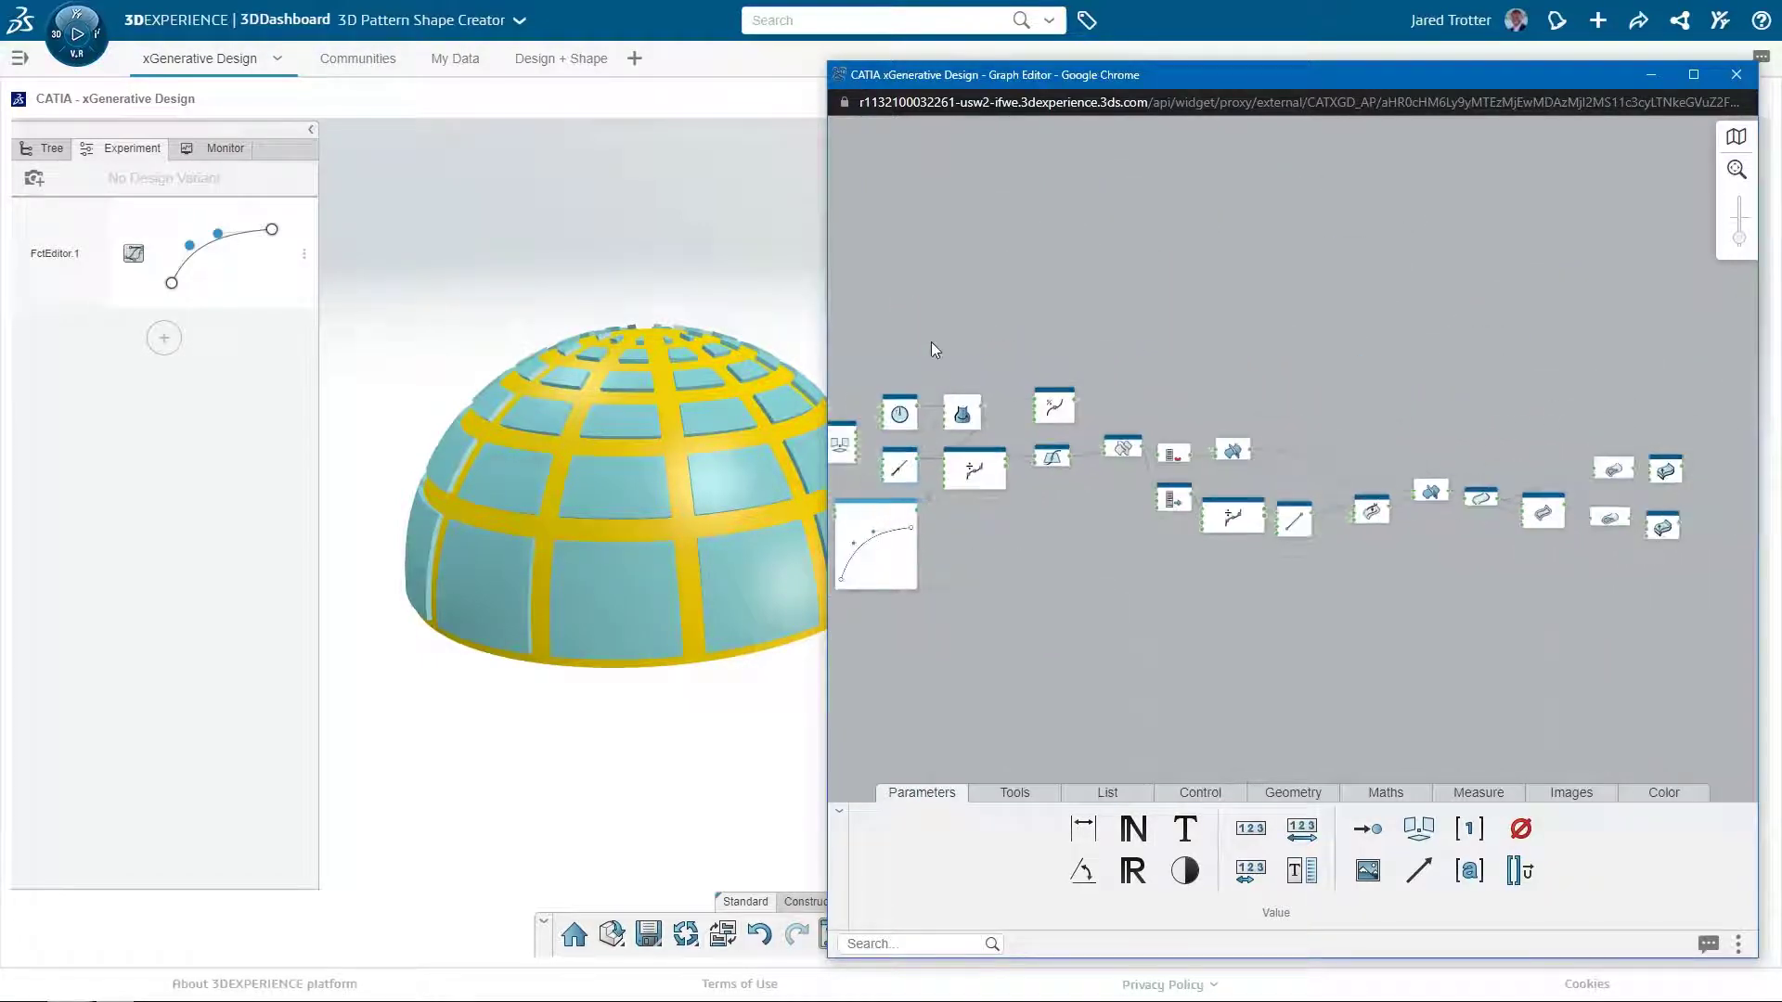
left_click_drag(931, 338, 1642, 635)
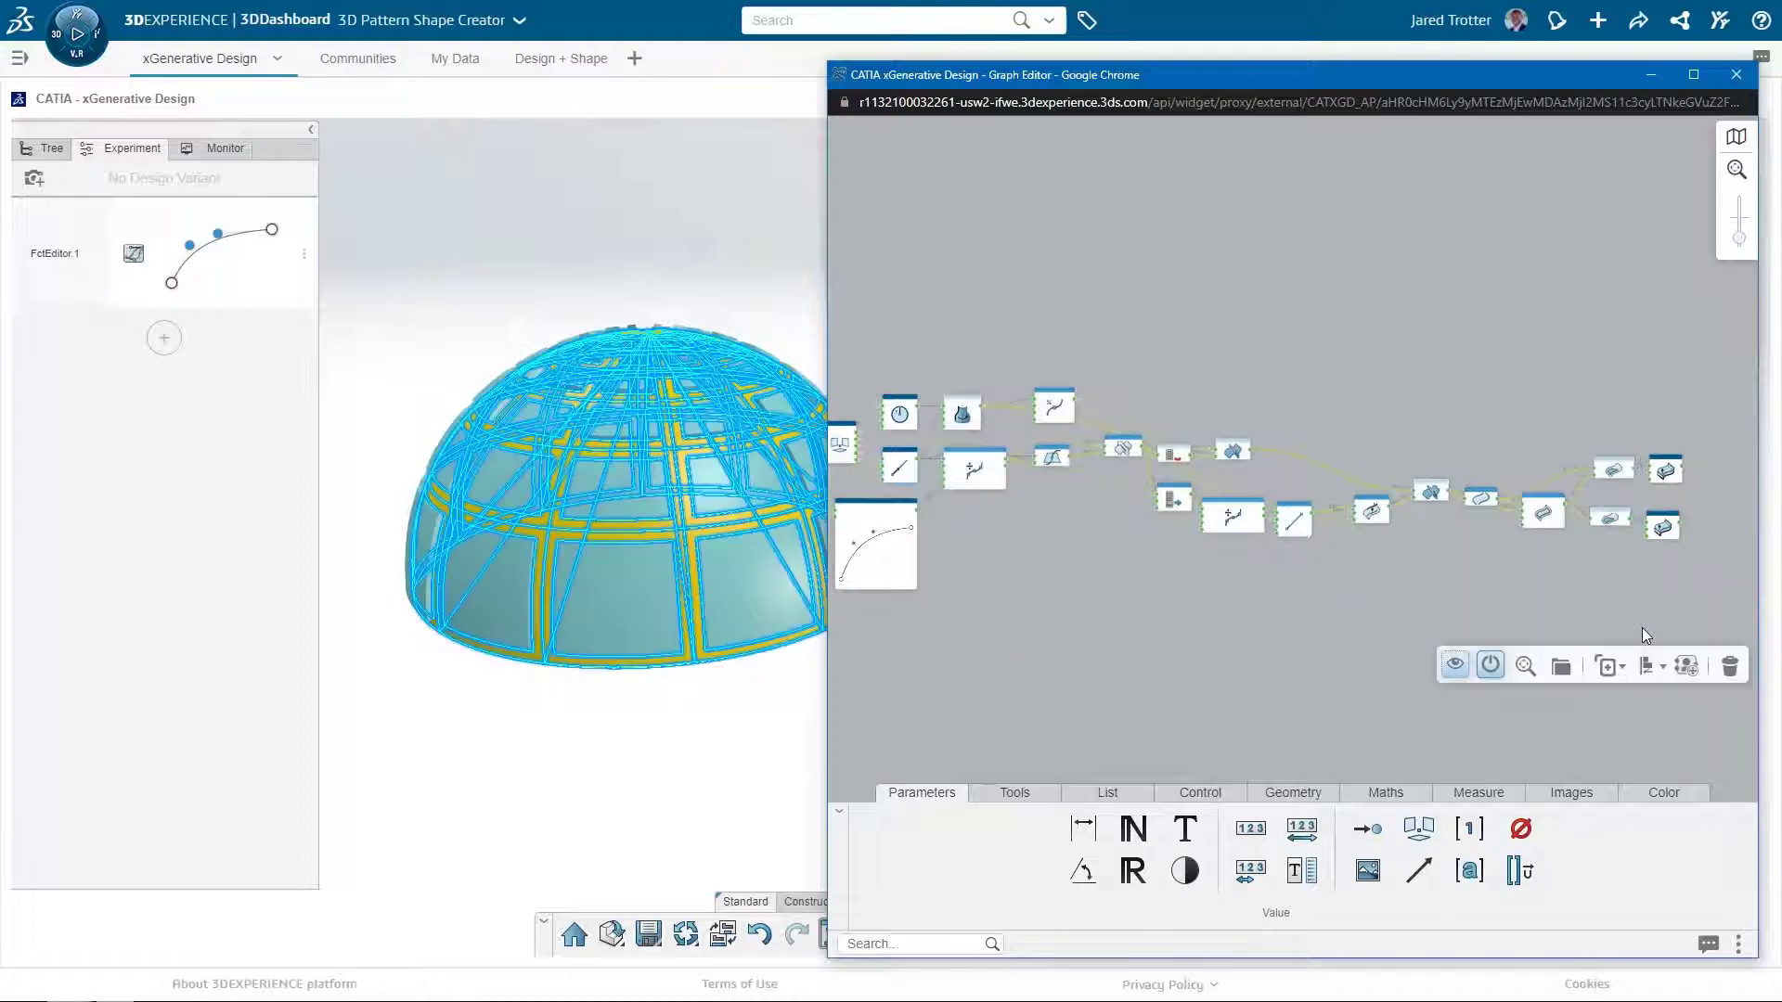
left_click(1559, 668)
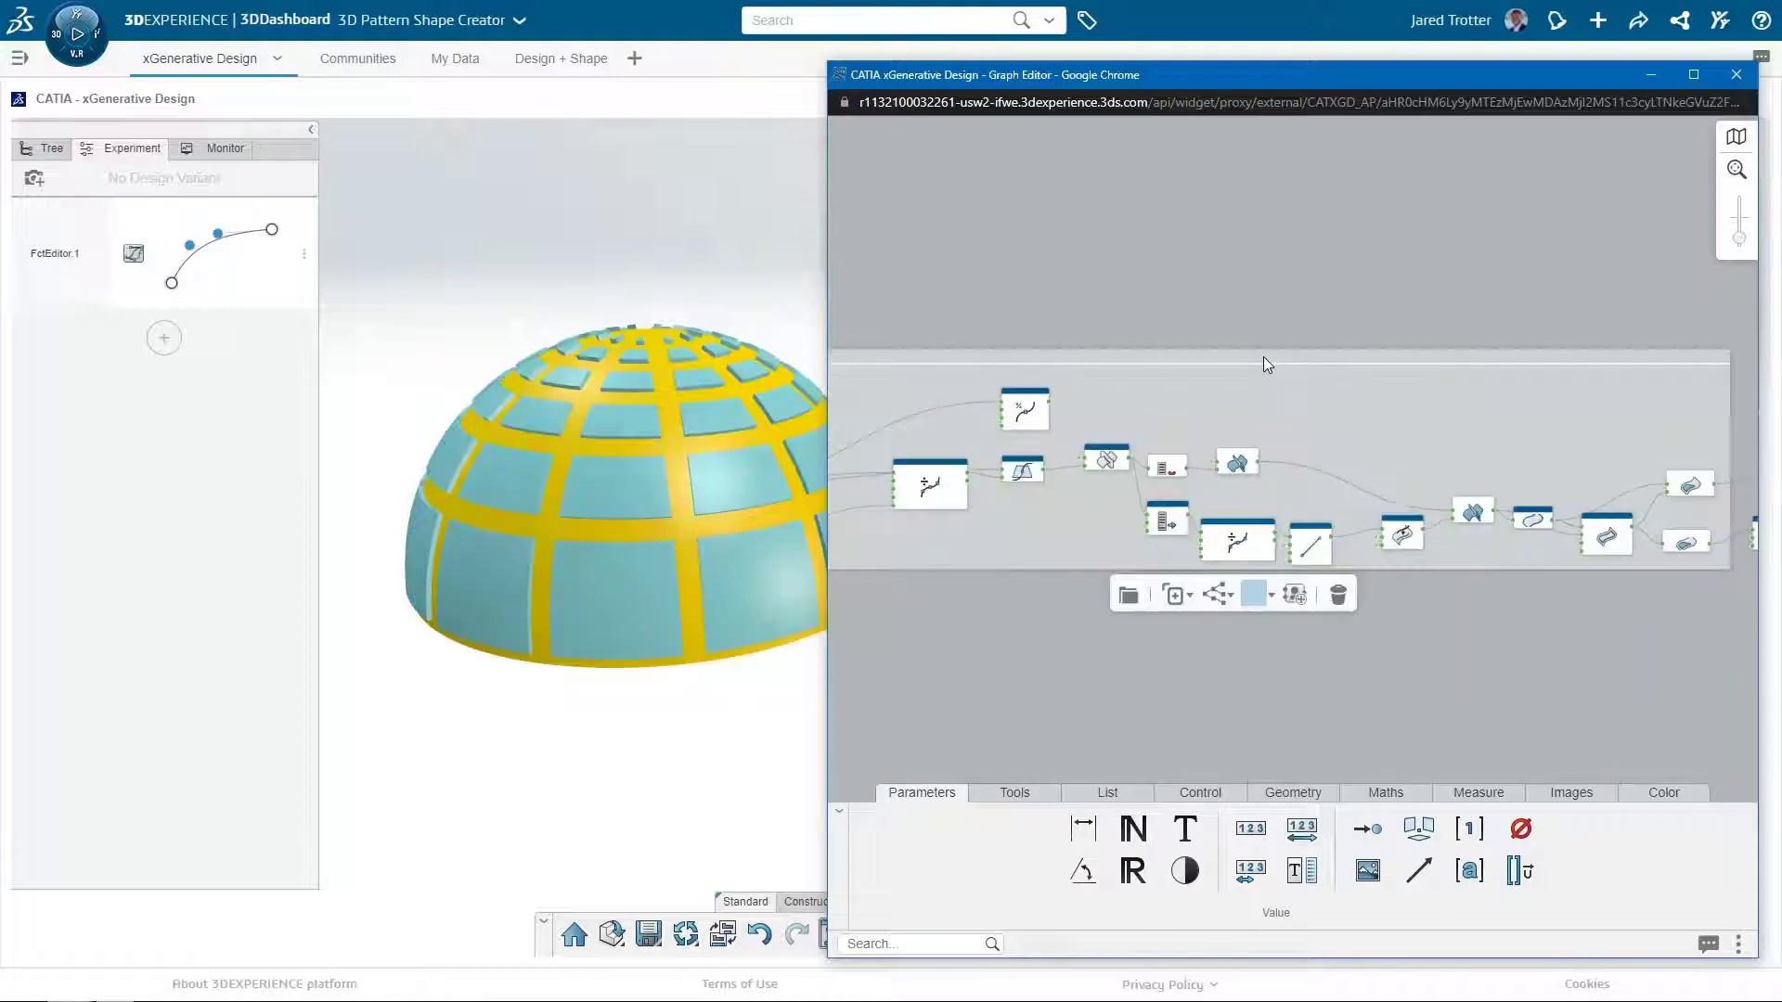
- Define the group as a user operator named 'Ottoman Cover 1' under Geometry
left_click(1292, 596)
left_click(1164, 186)
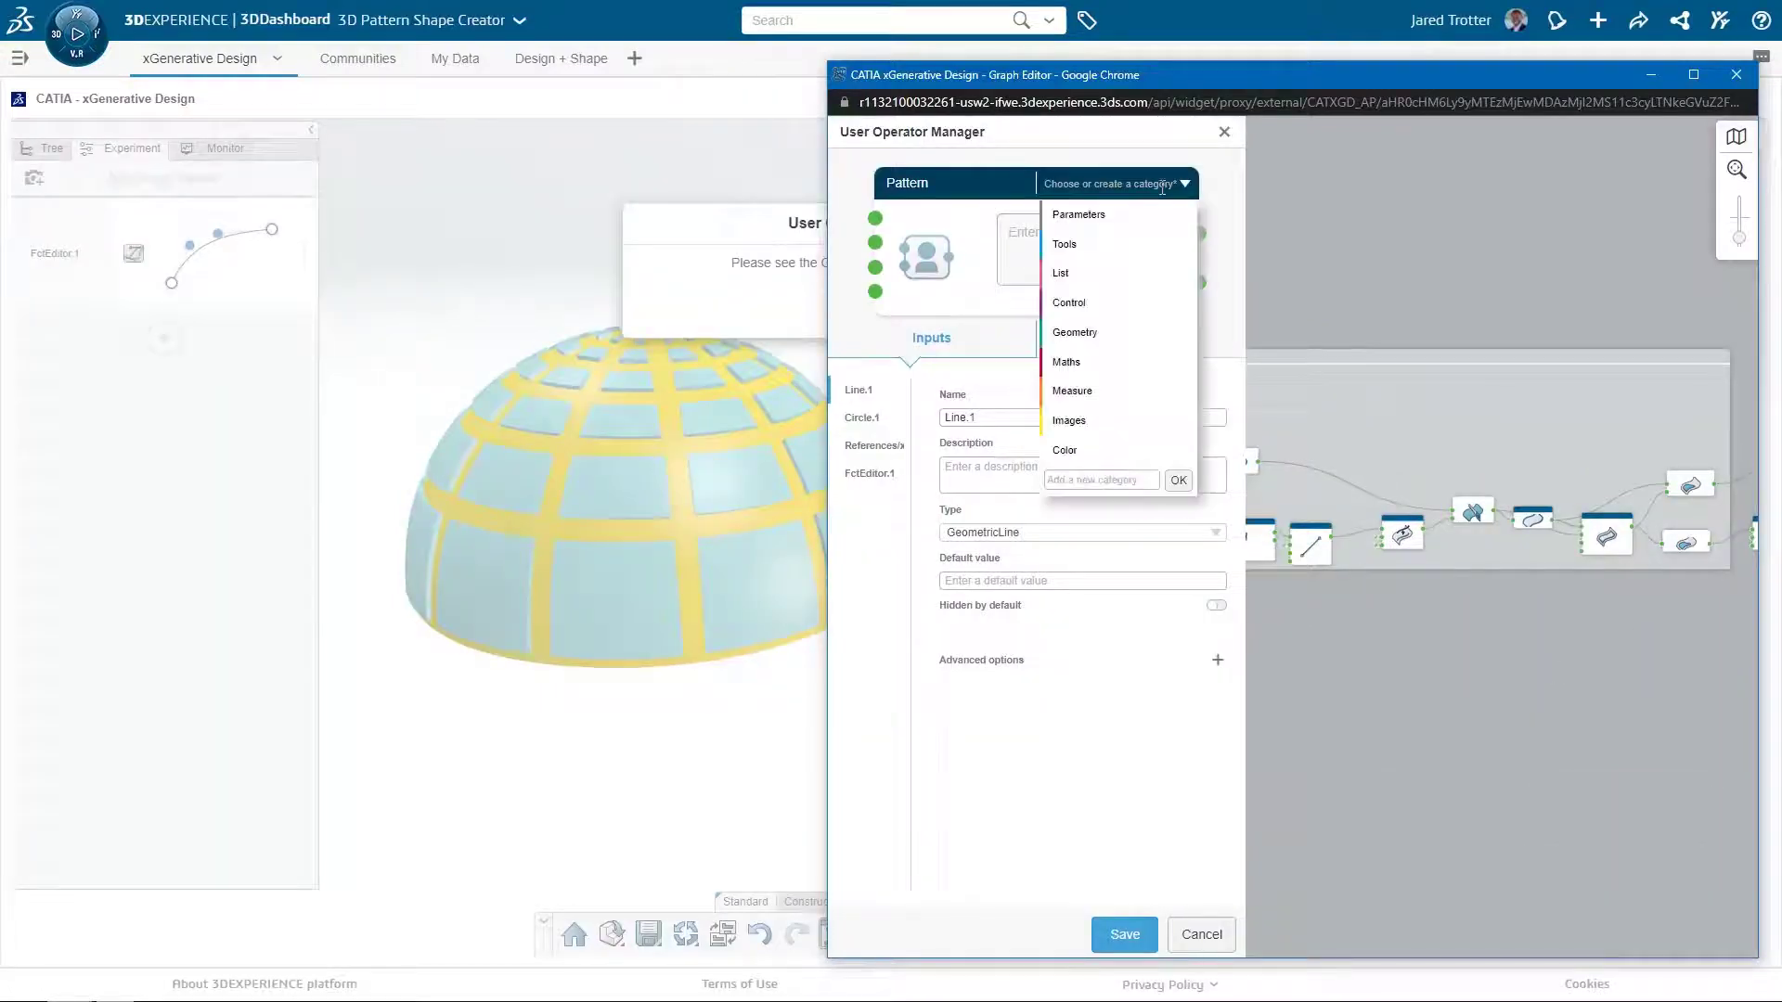
left_click(1075, 332)
left_click(932, 185)
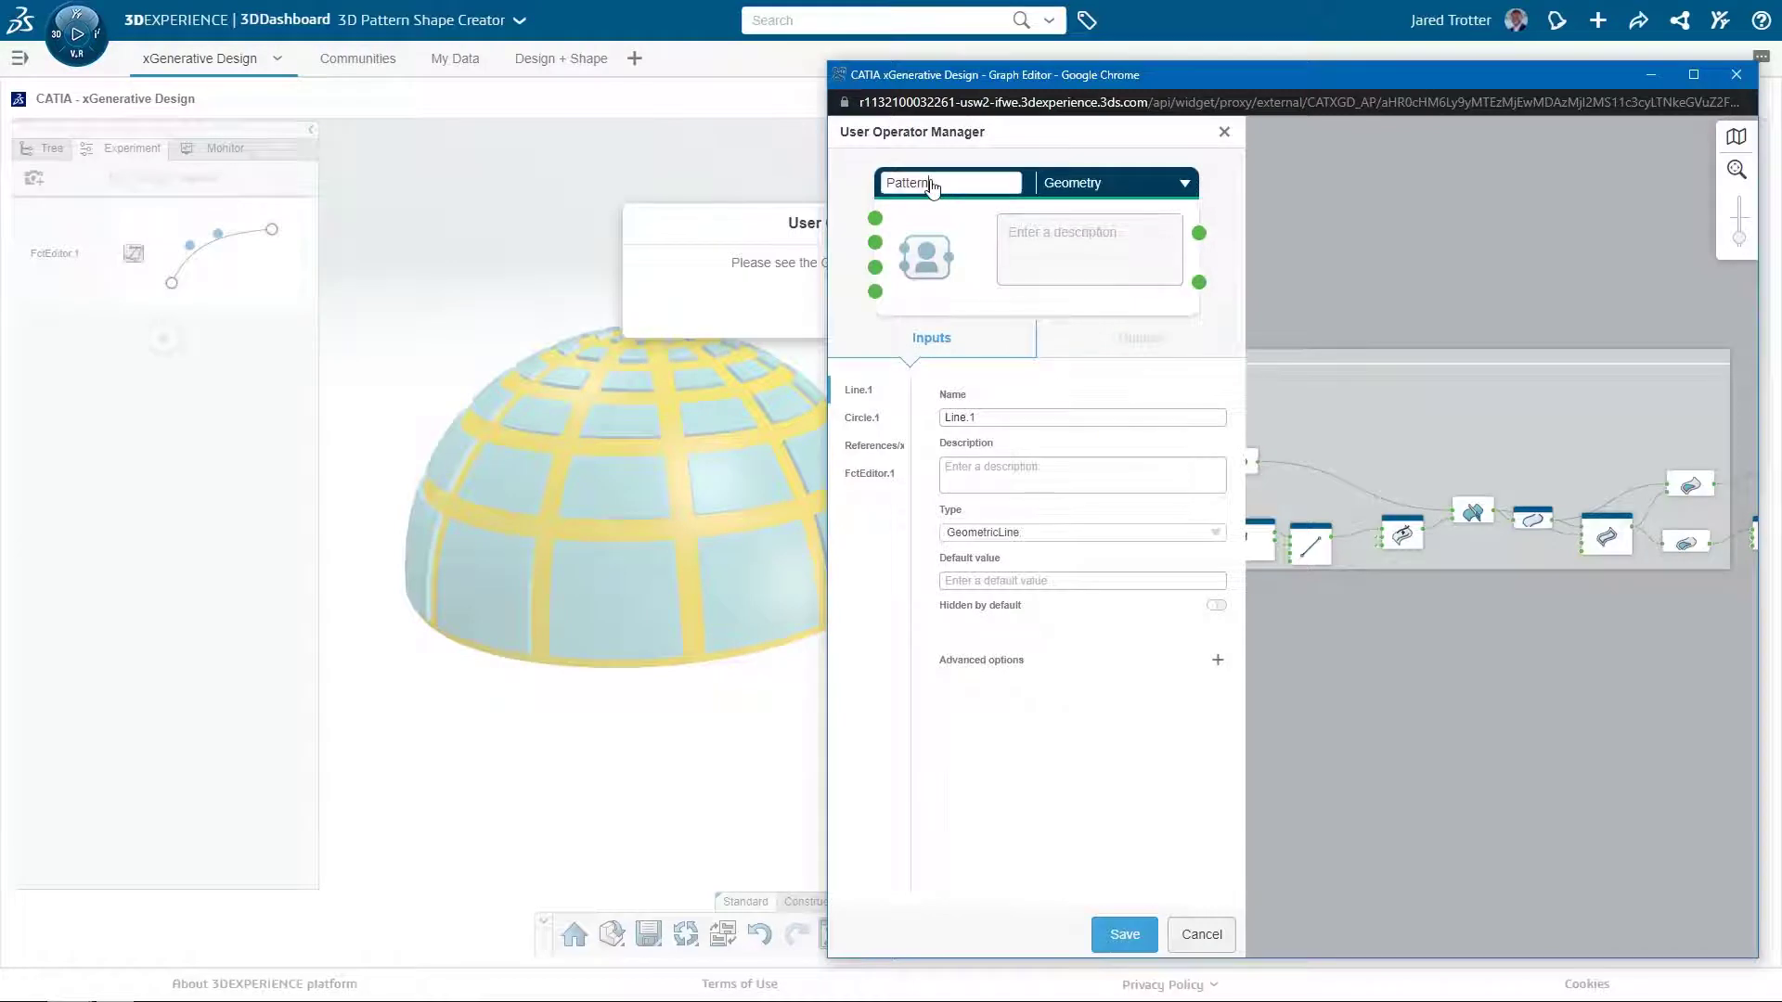
key("BackSpace")
key("BackSpace")
key("BackSpace")
type("Off")
type(" 1")
- Rename the Line.1 input to 'Axis' and edit the Circle.1 input's name
left_click(984, 418)
key("BackSpace")
key("BackSpace")
key("BackSpace")
key("BackSpace")
key("BackSpace")
key("BackSpace")
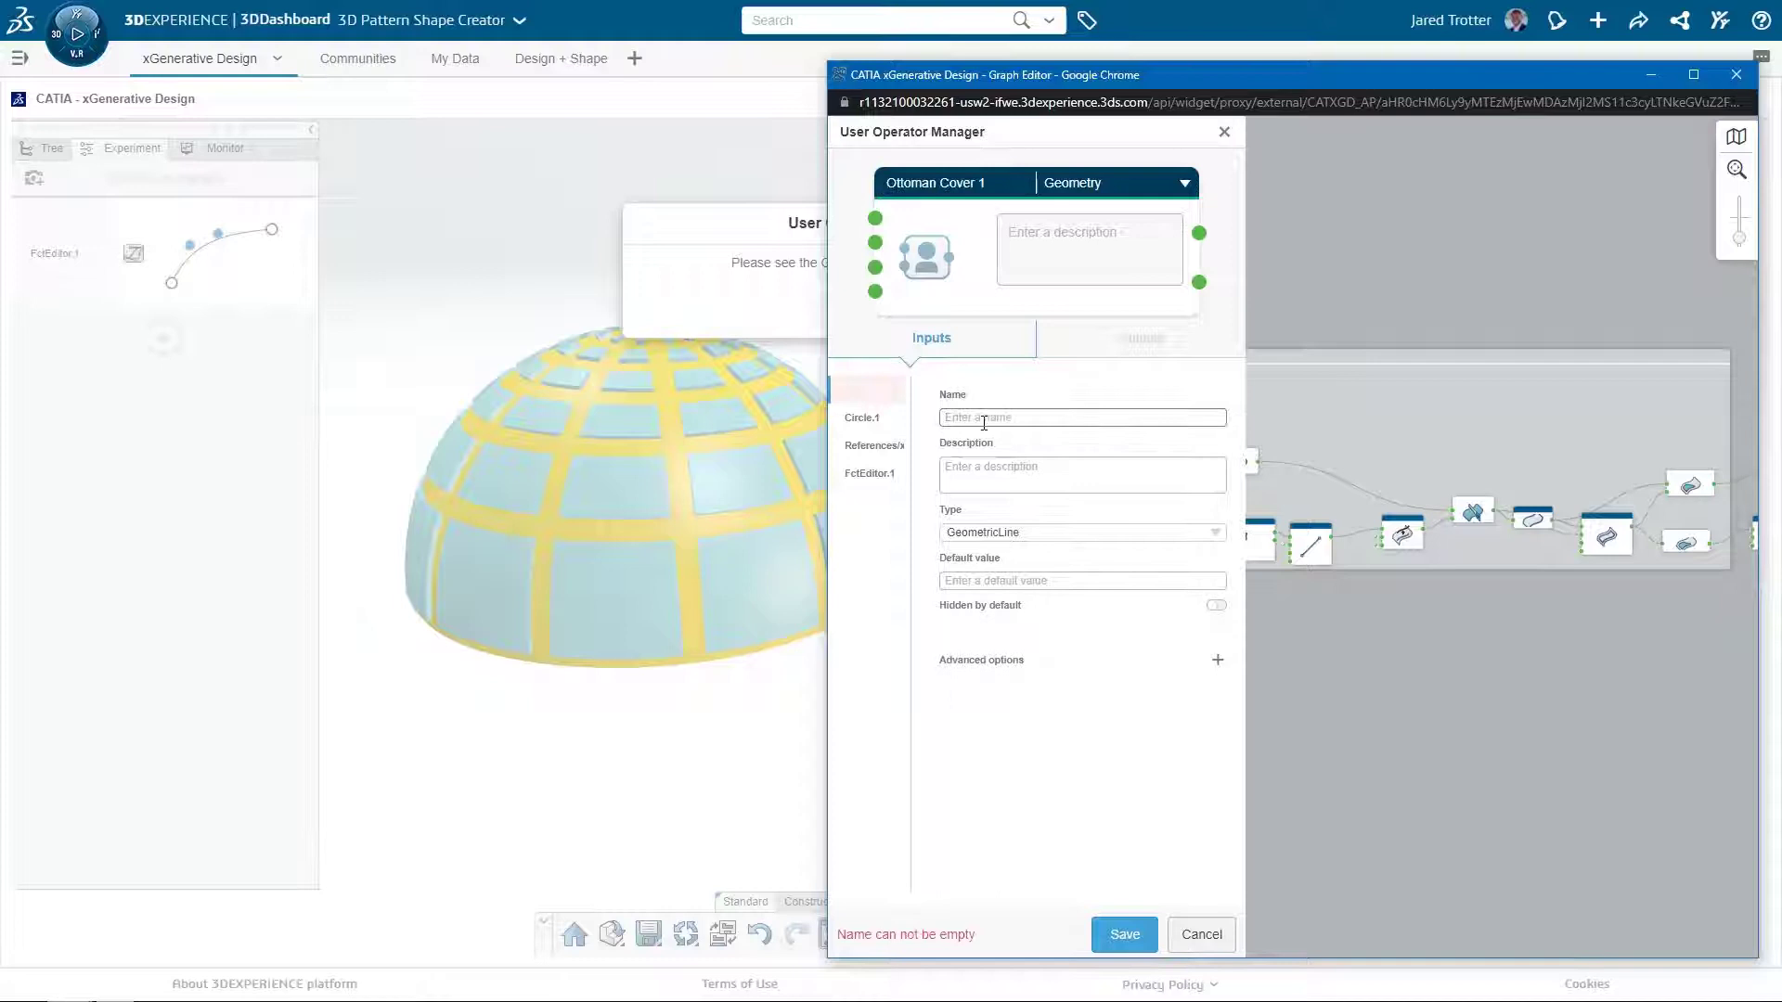
type("Axis")
left_click(897, 420)
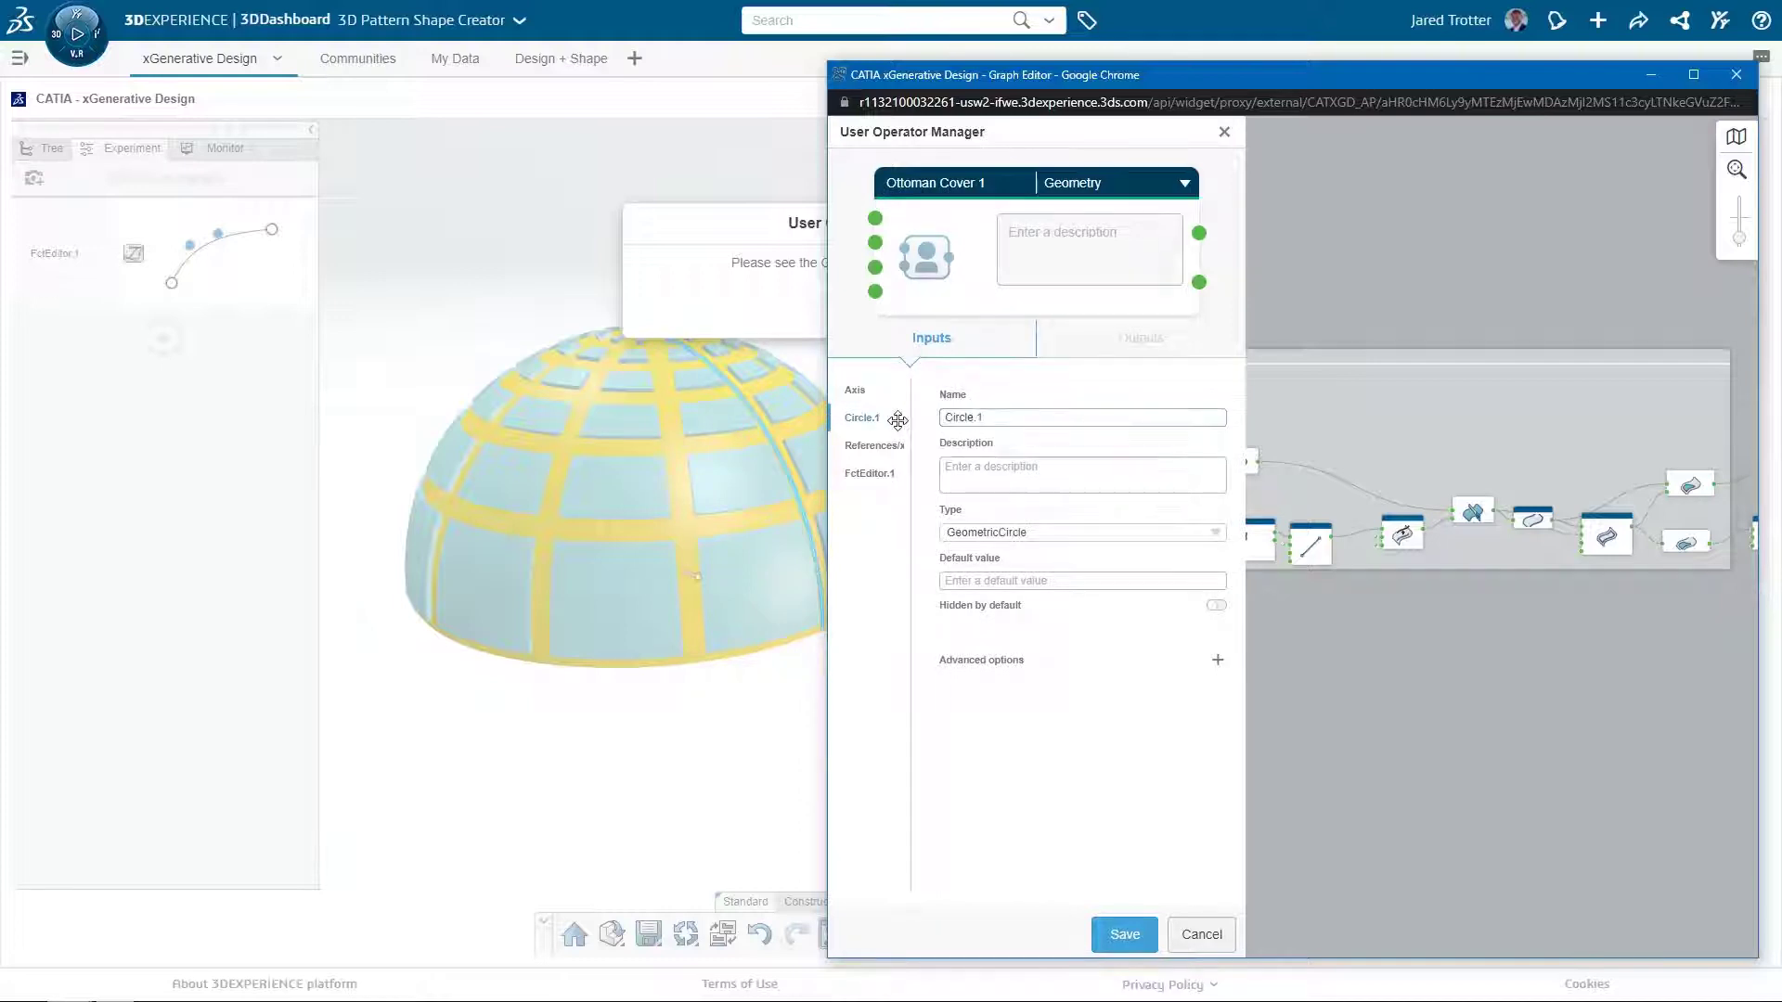
left_click(985, 418)
type("Surface 2")
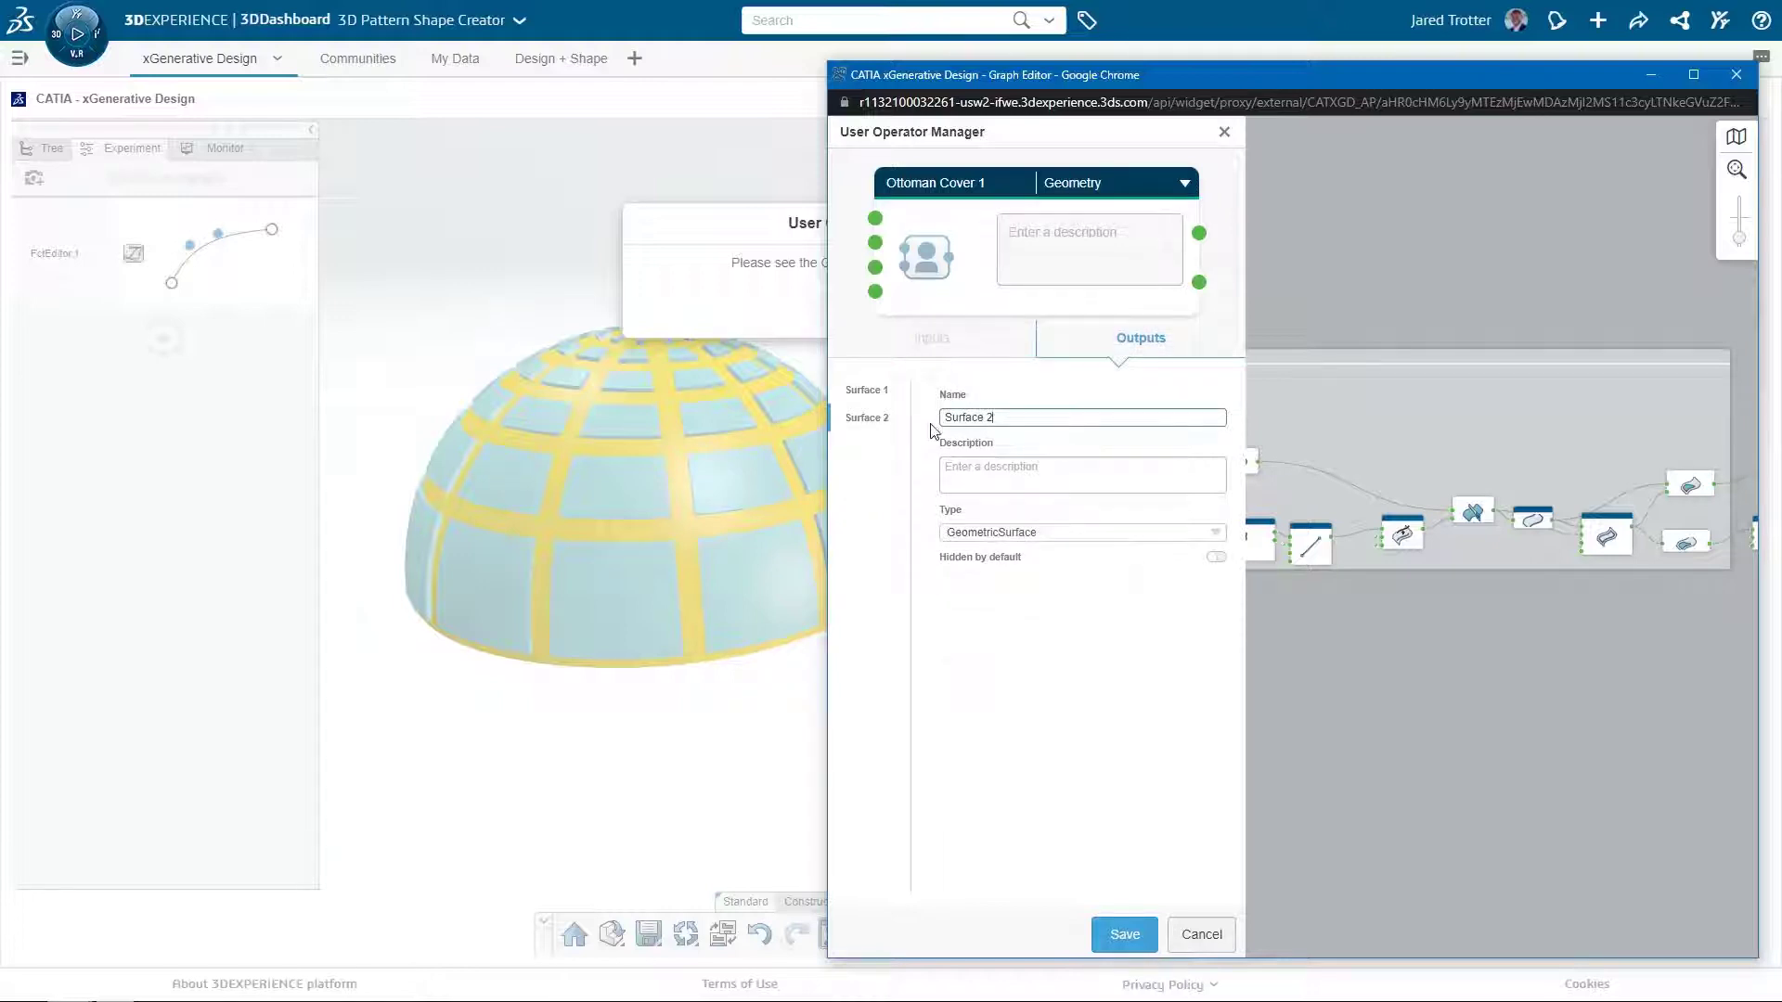
left_click(925, 442)
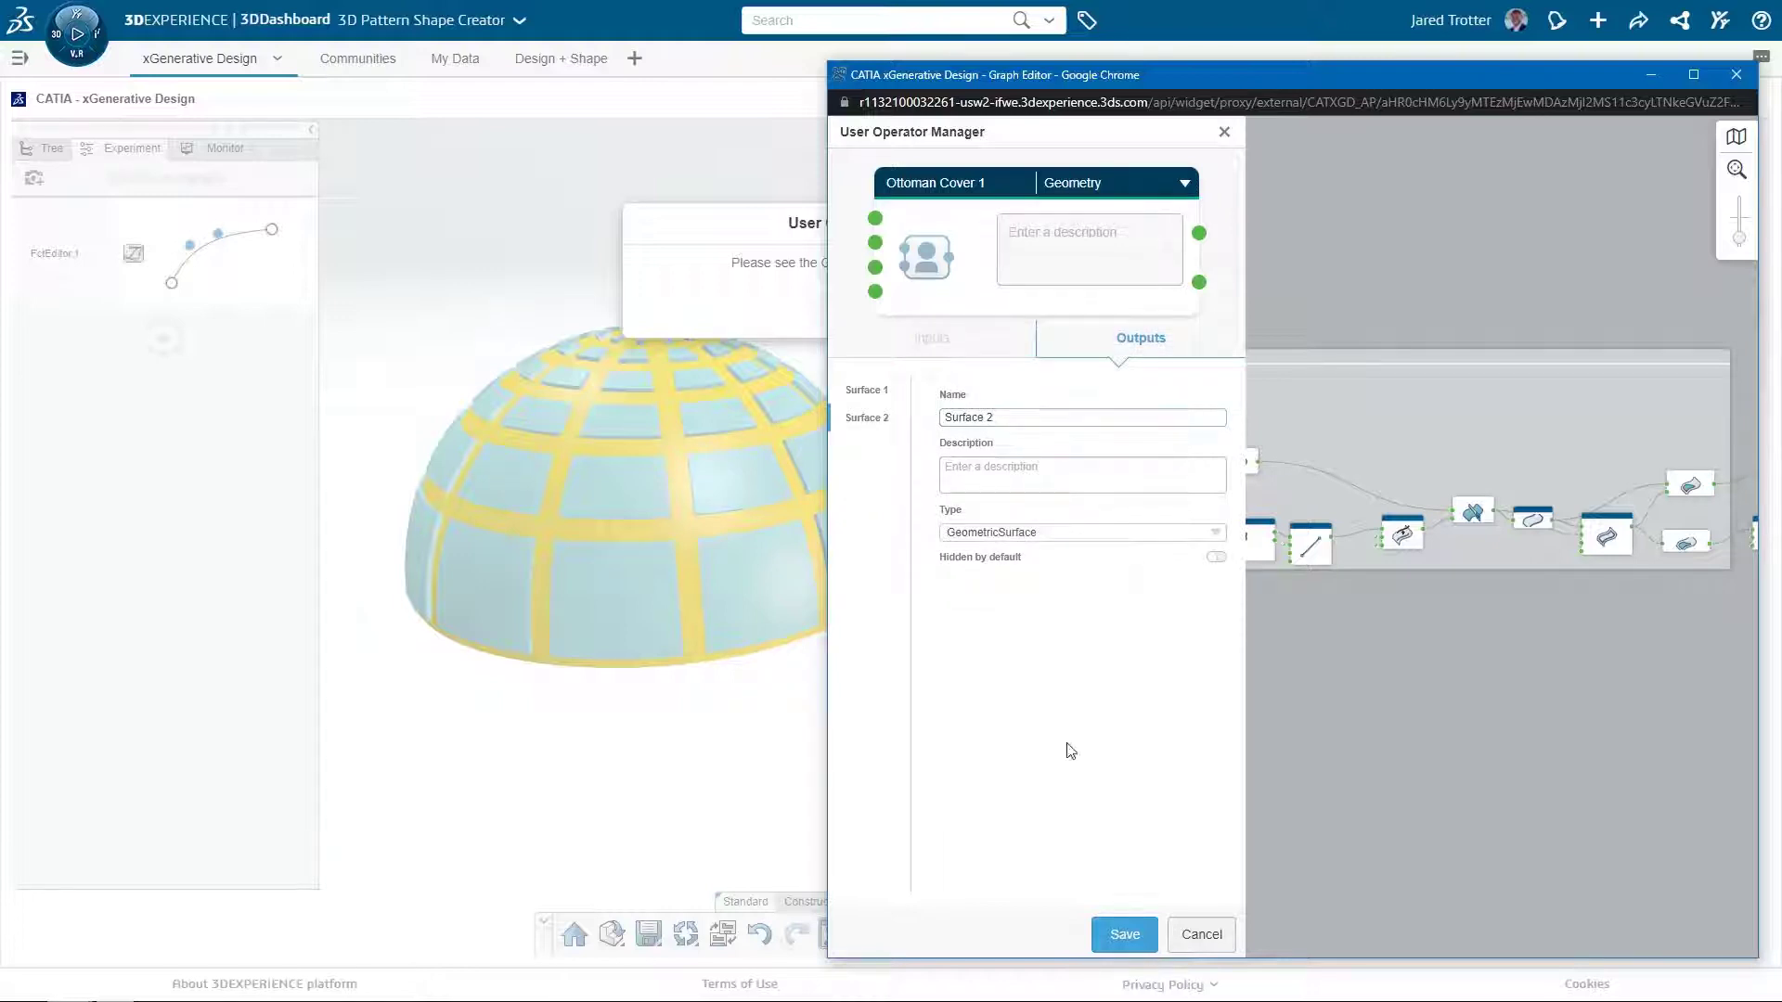
- Save the user operator into the existing library
left_click(1116, 935)
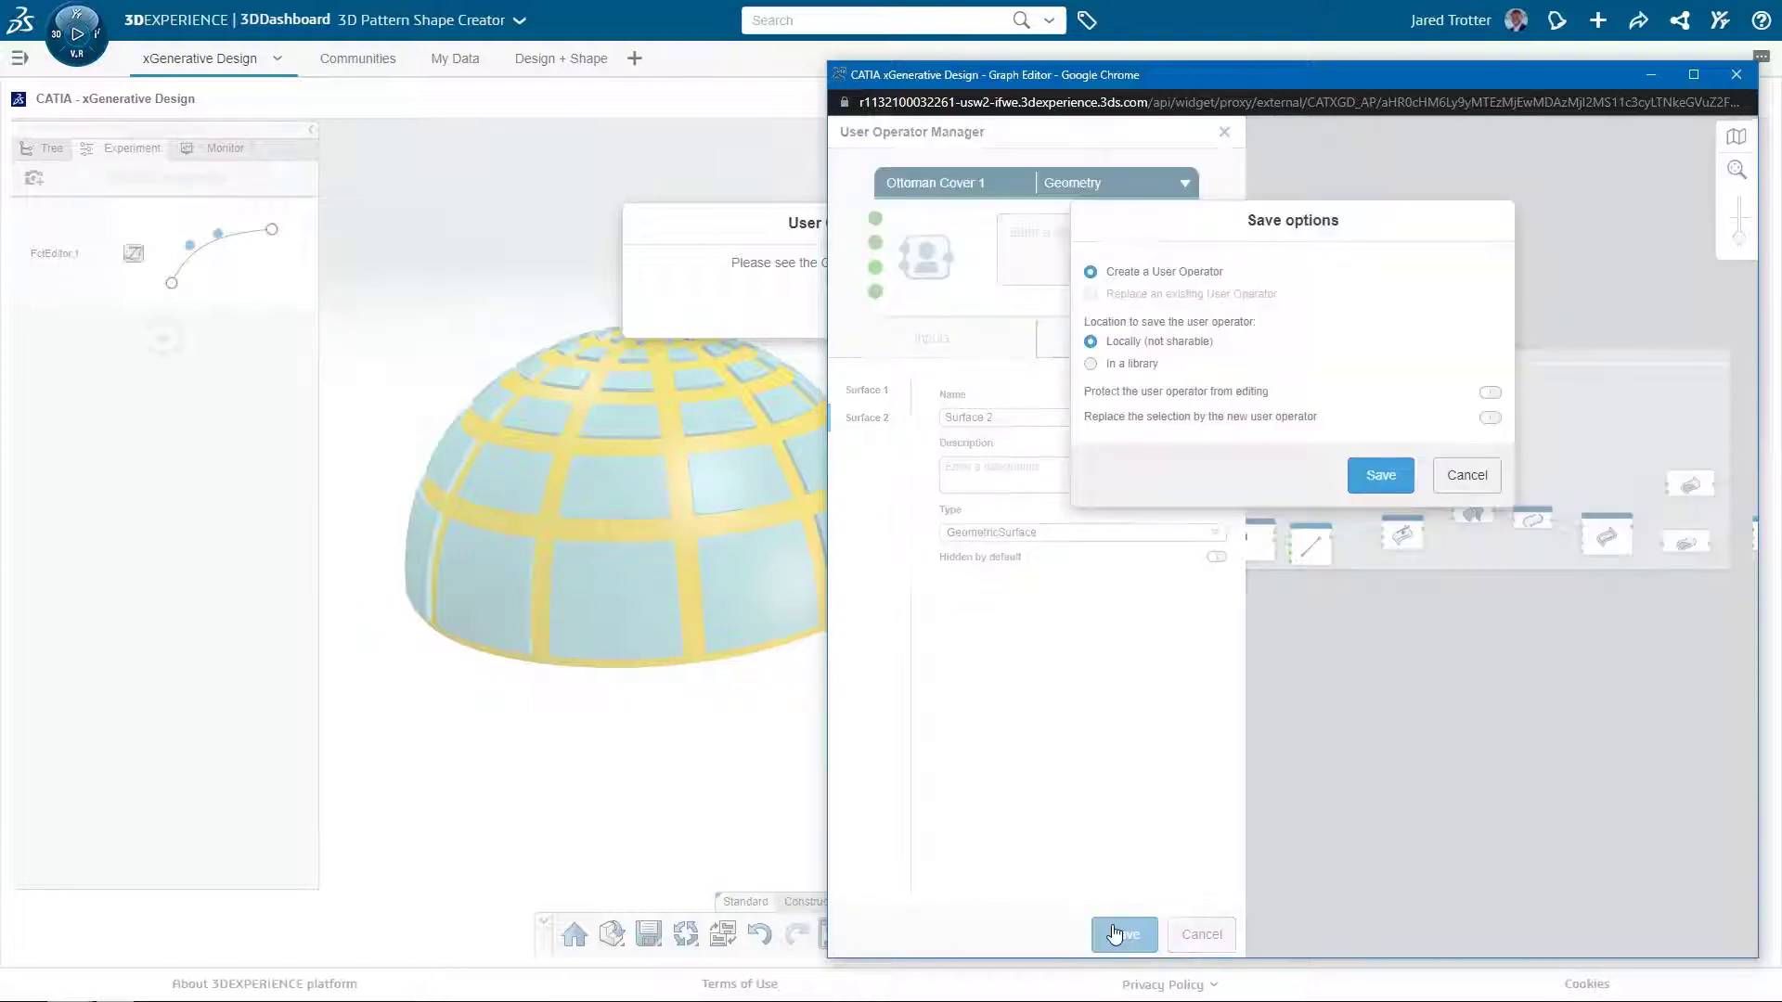
left_click(1091, 363)
left_click(1397, 389)
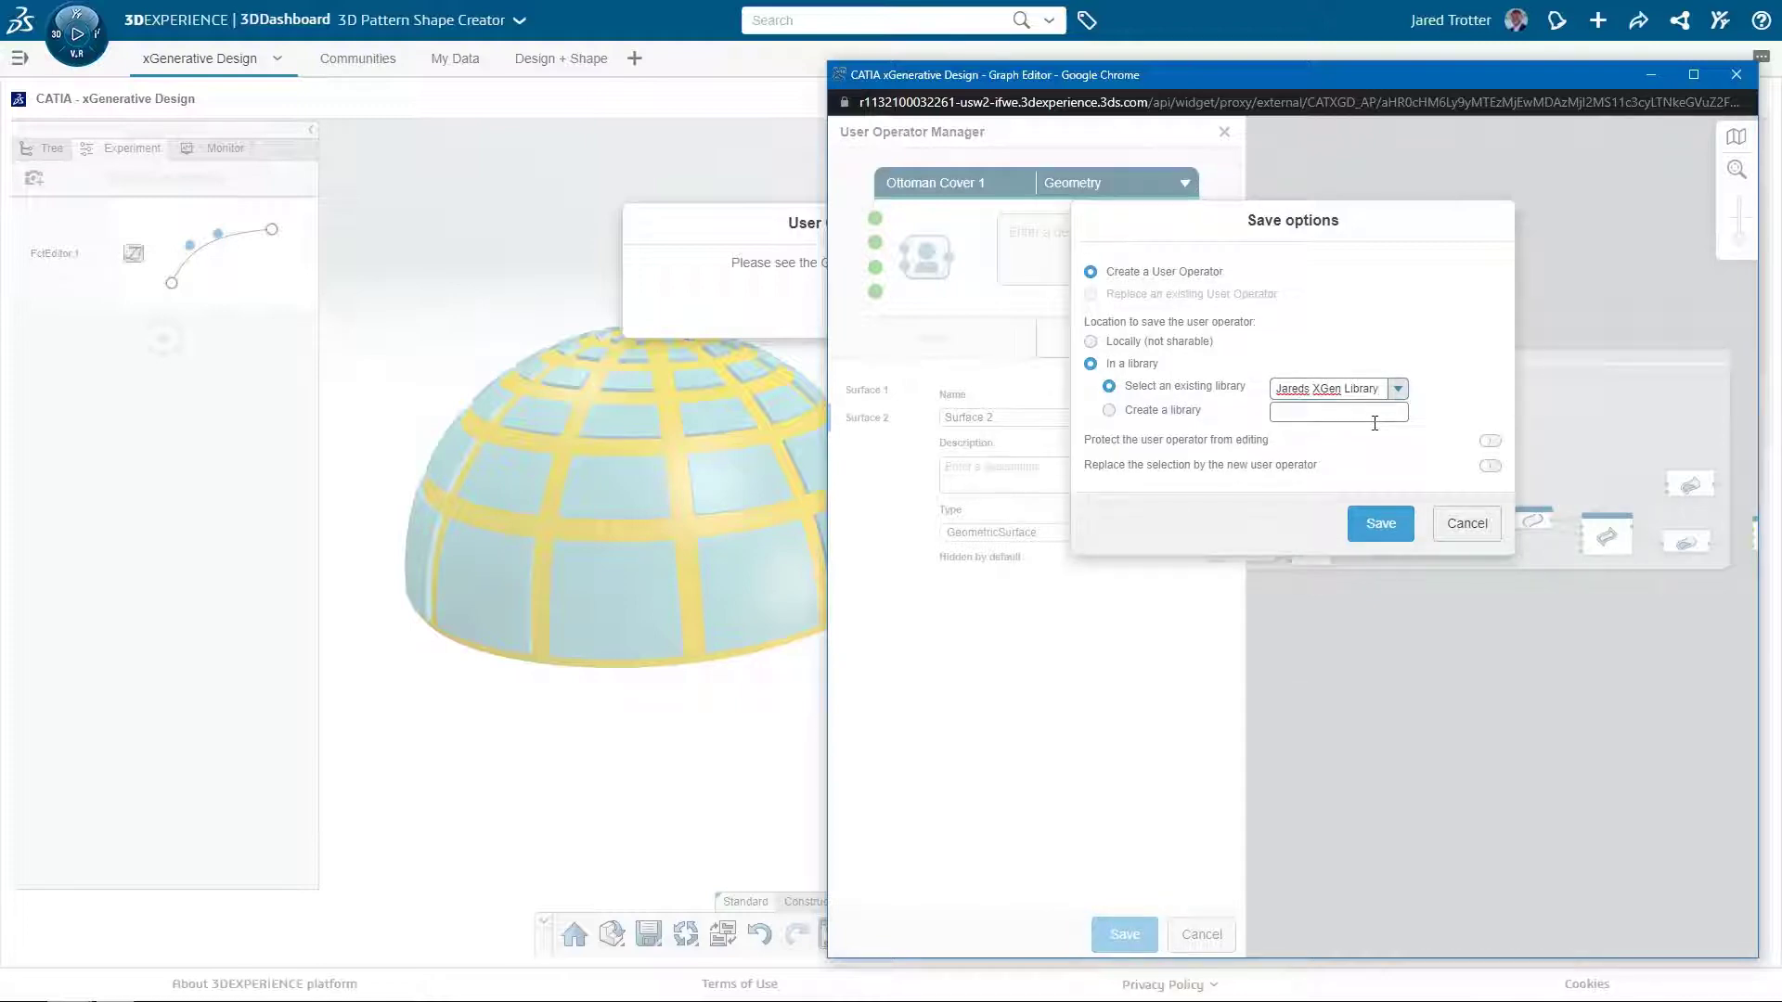
left_click(1380, 523)
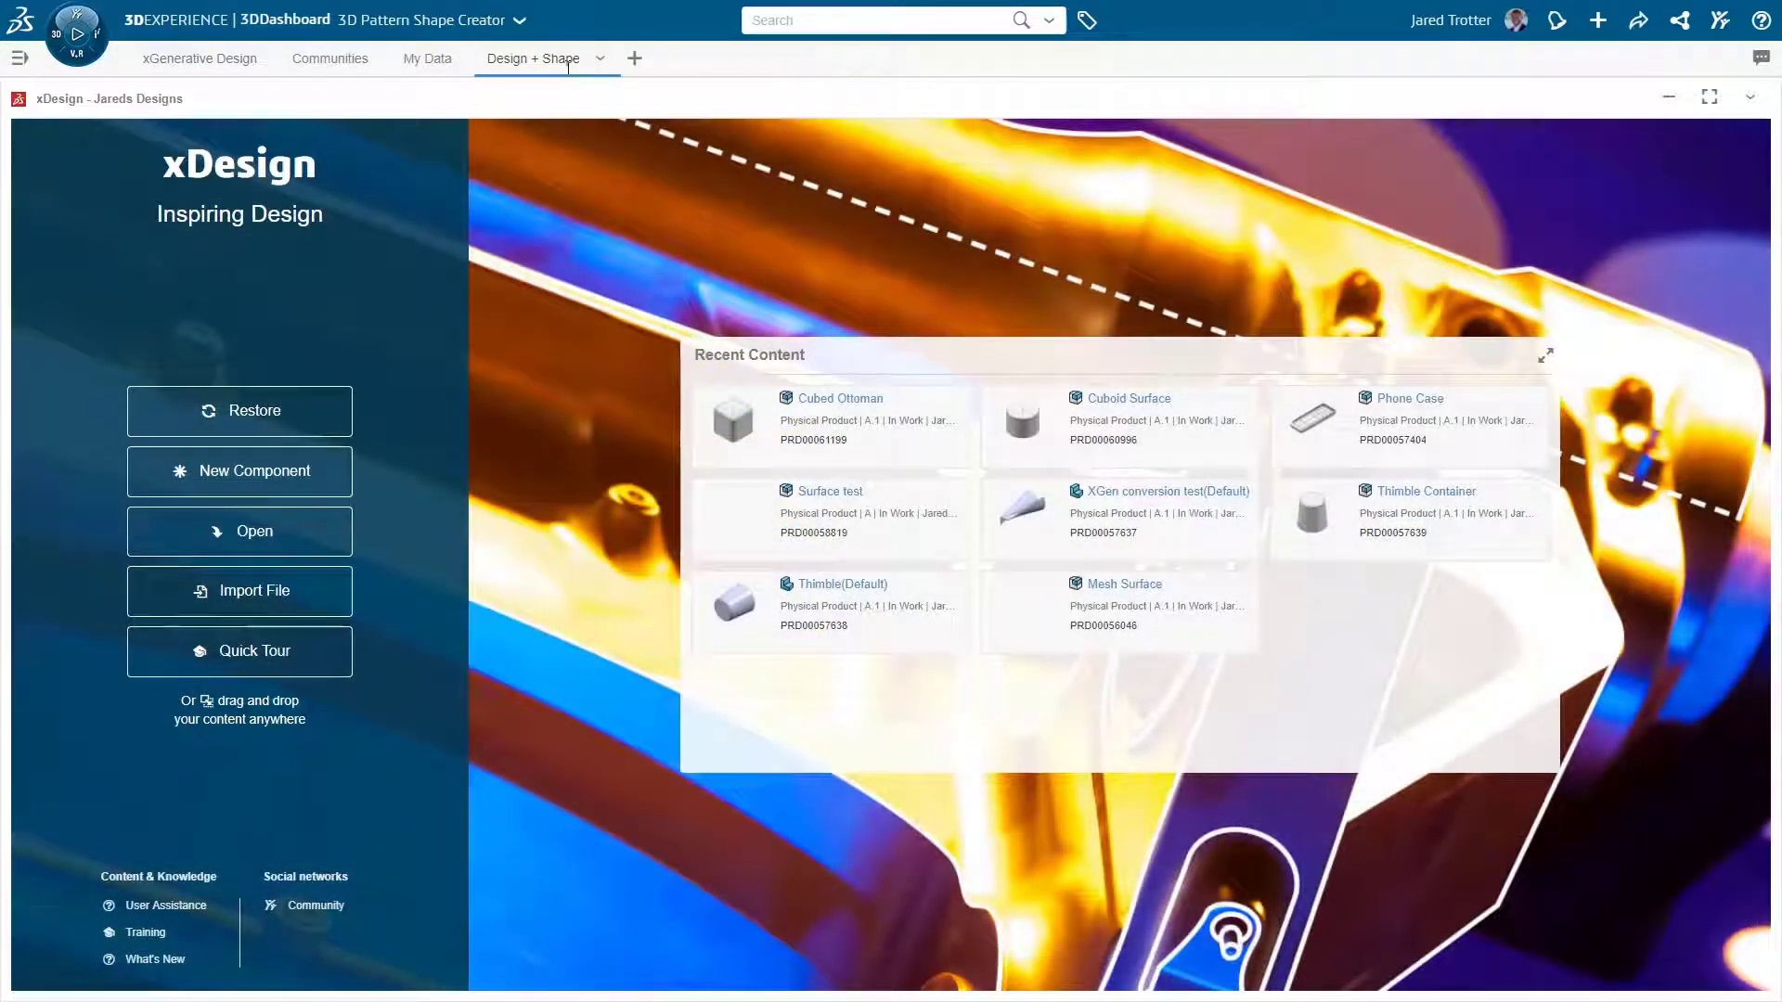
- Open Cubed Ottoman from Recent Content in xGenerative Design and start a graph design sequence
mouse_move(734, 418)
left_mouse_down()
mouse_move(288, 119)
mouse_move(891, 557)
left_mouse_up()
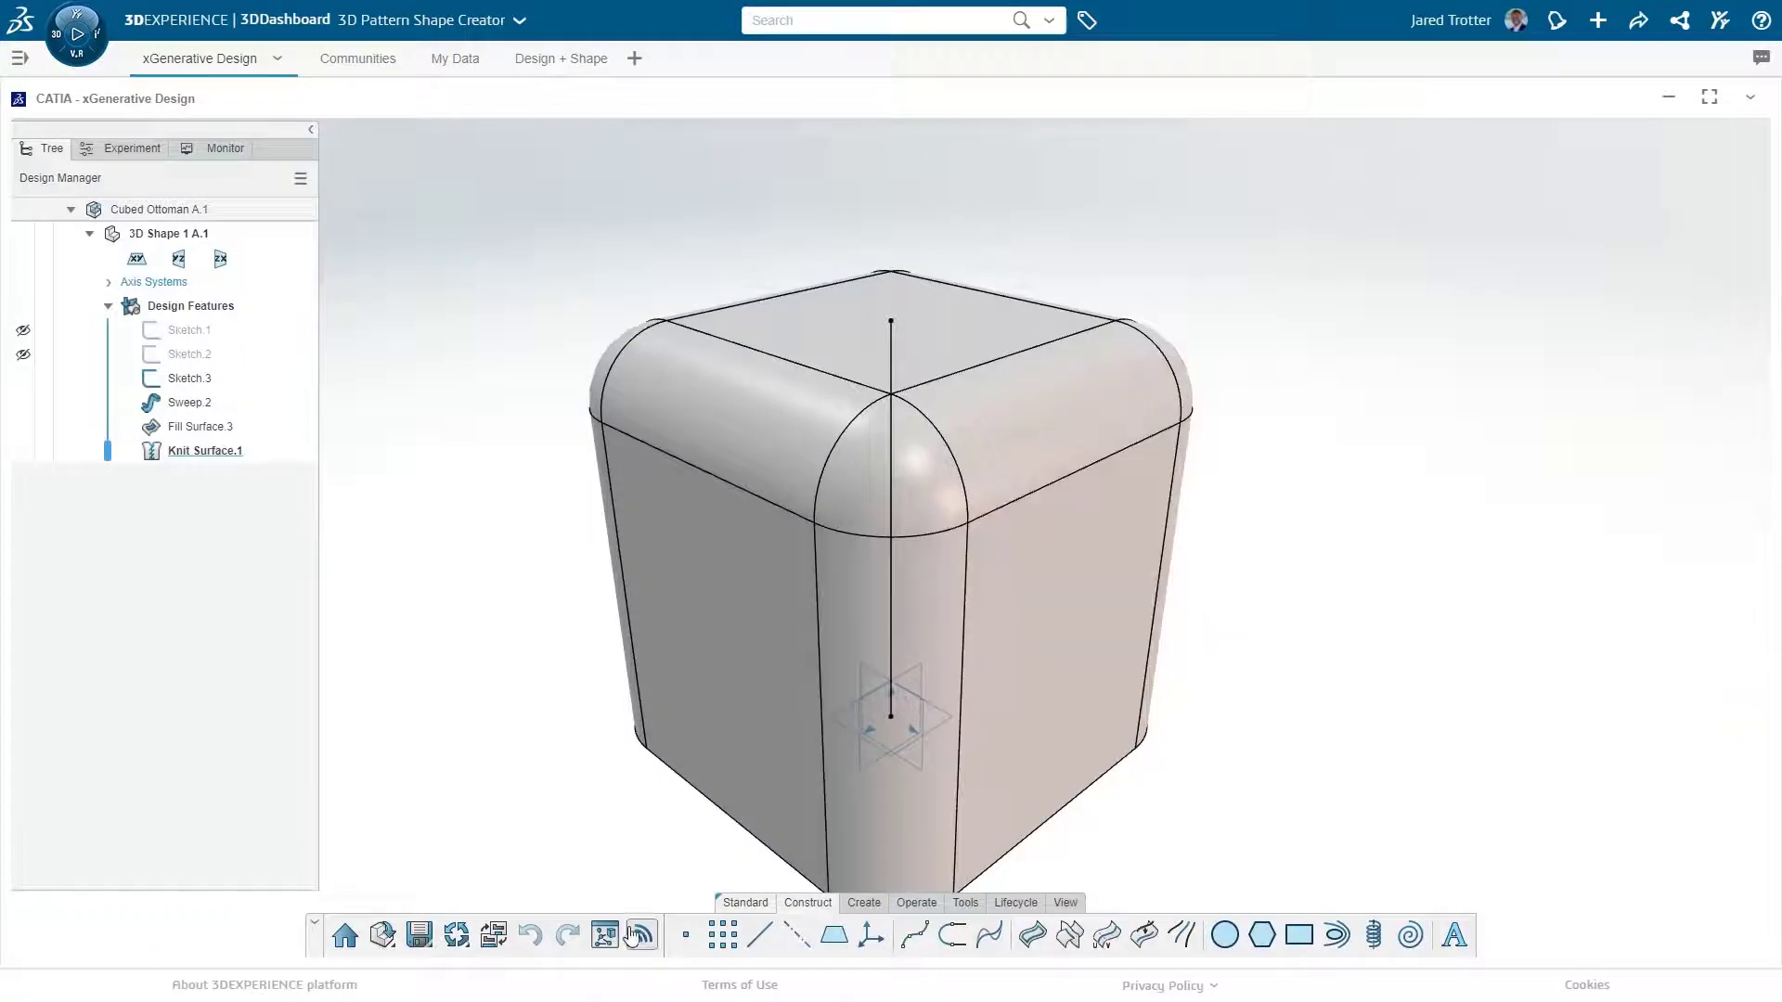
left_click(638, 936)
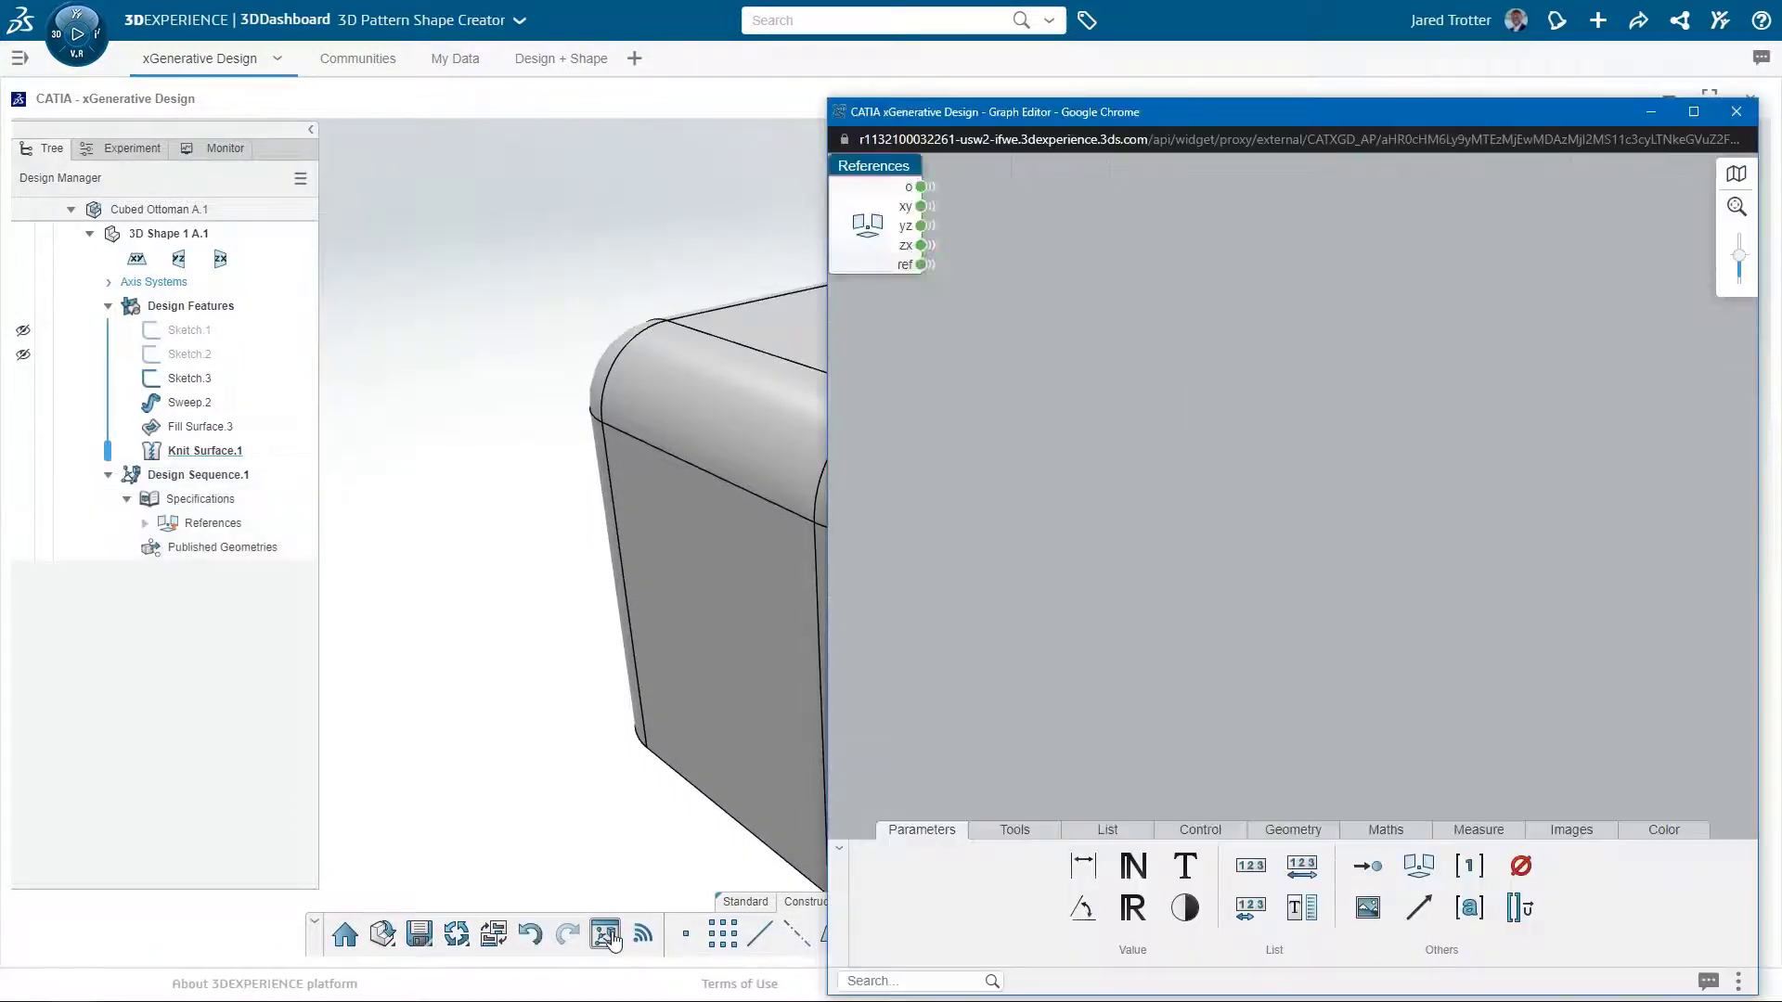
- Enable the saved library in the Geometry operators palette's Libraries list
left_click(1286, 832)
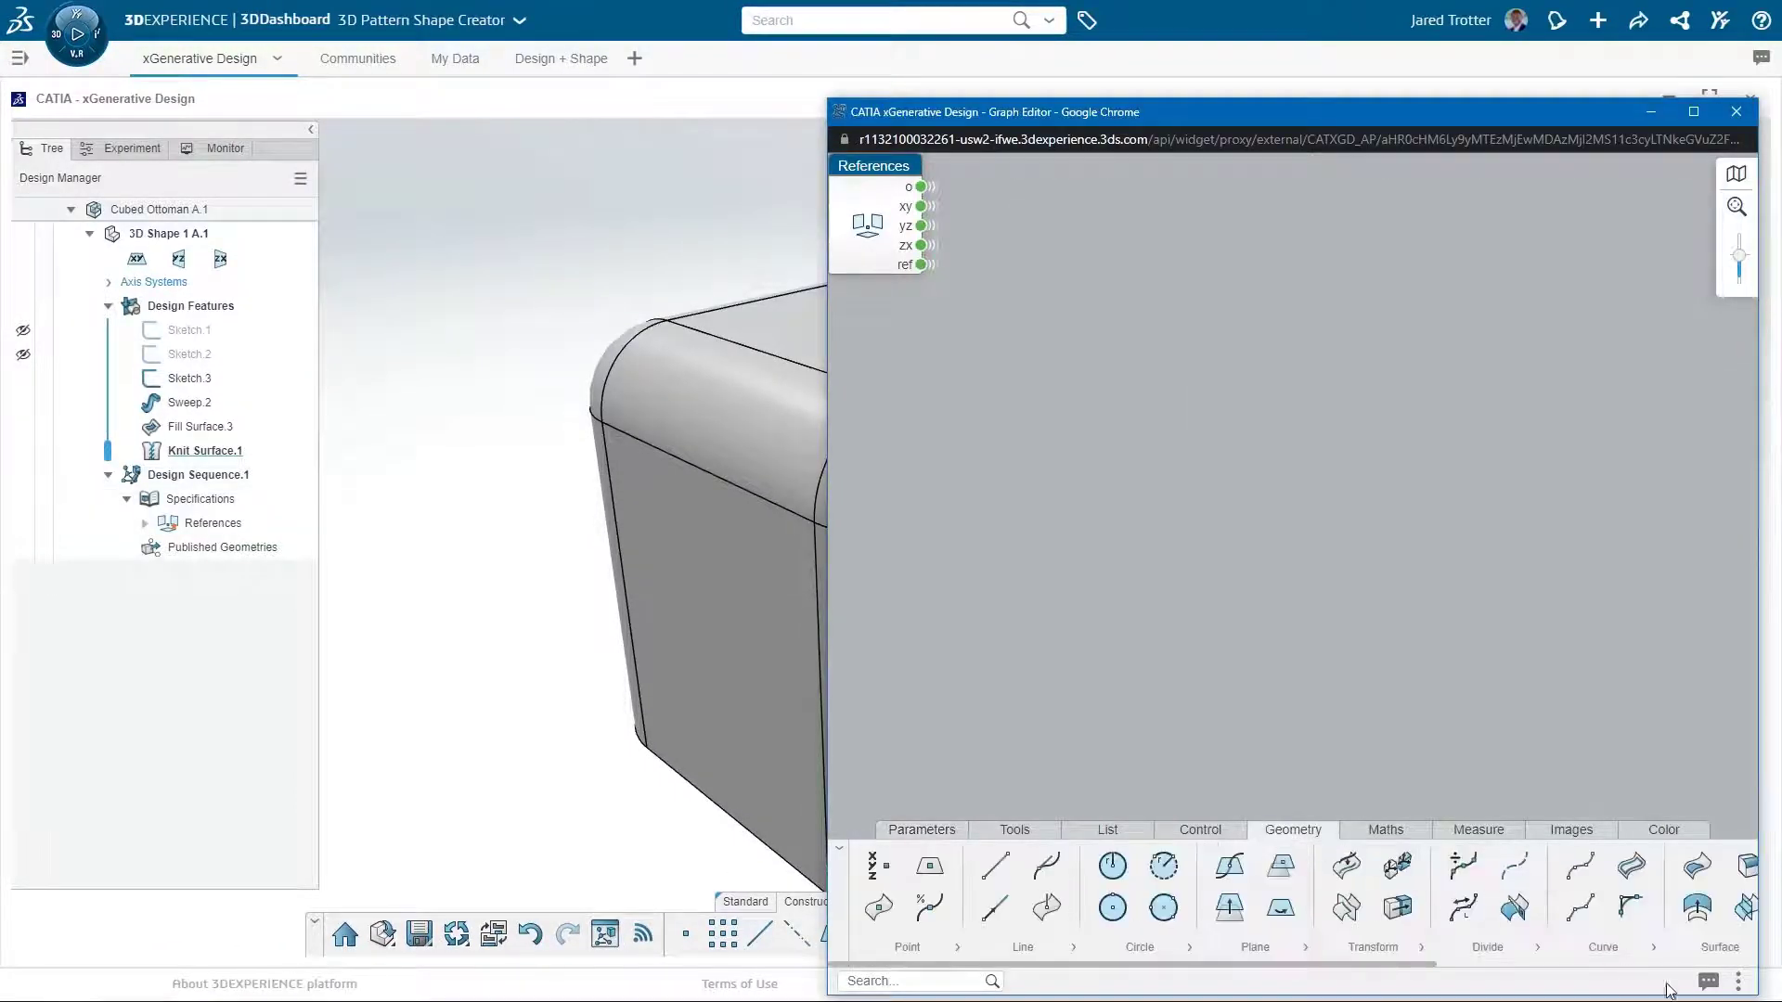
left_click(1737, 983)
left_click(1692, 930)
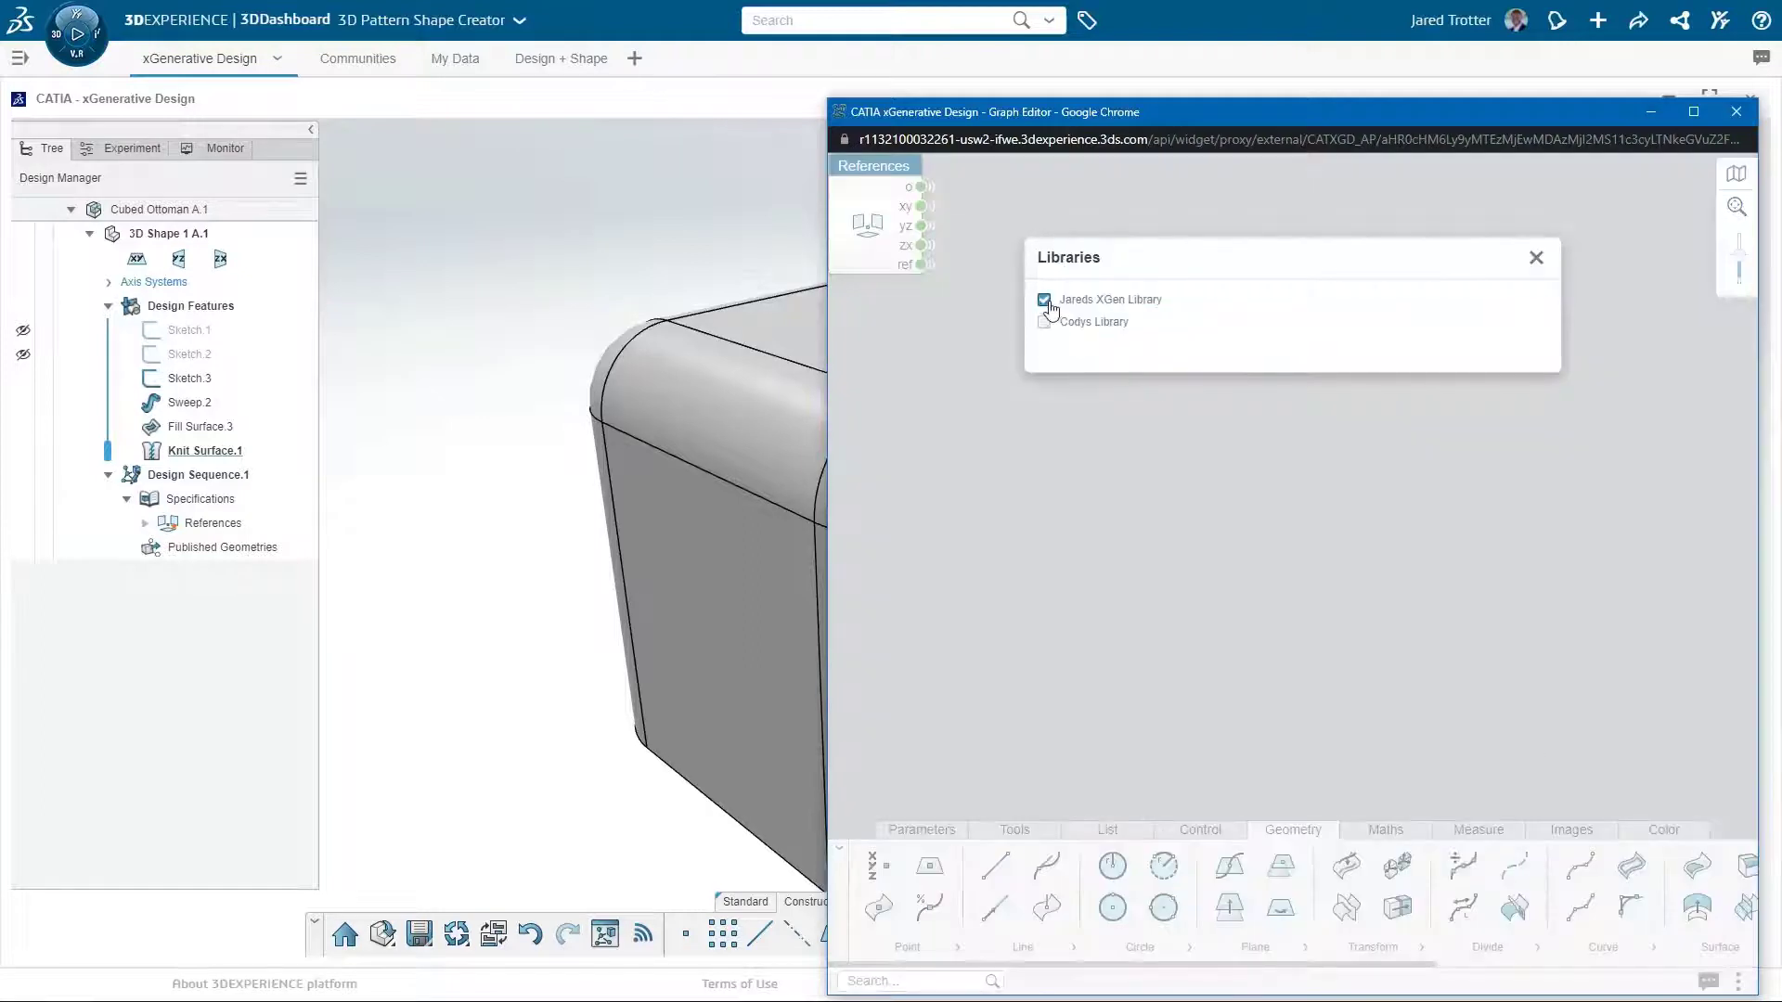
left_click(1535, 259)
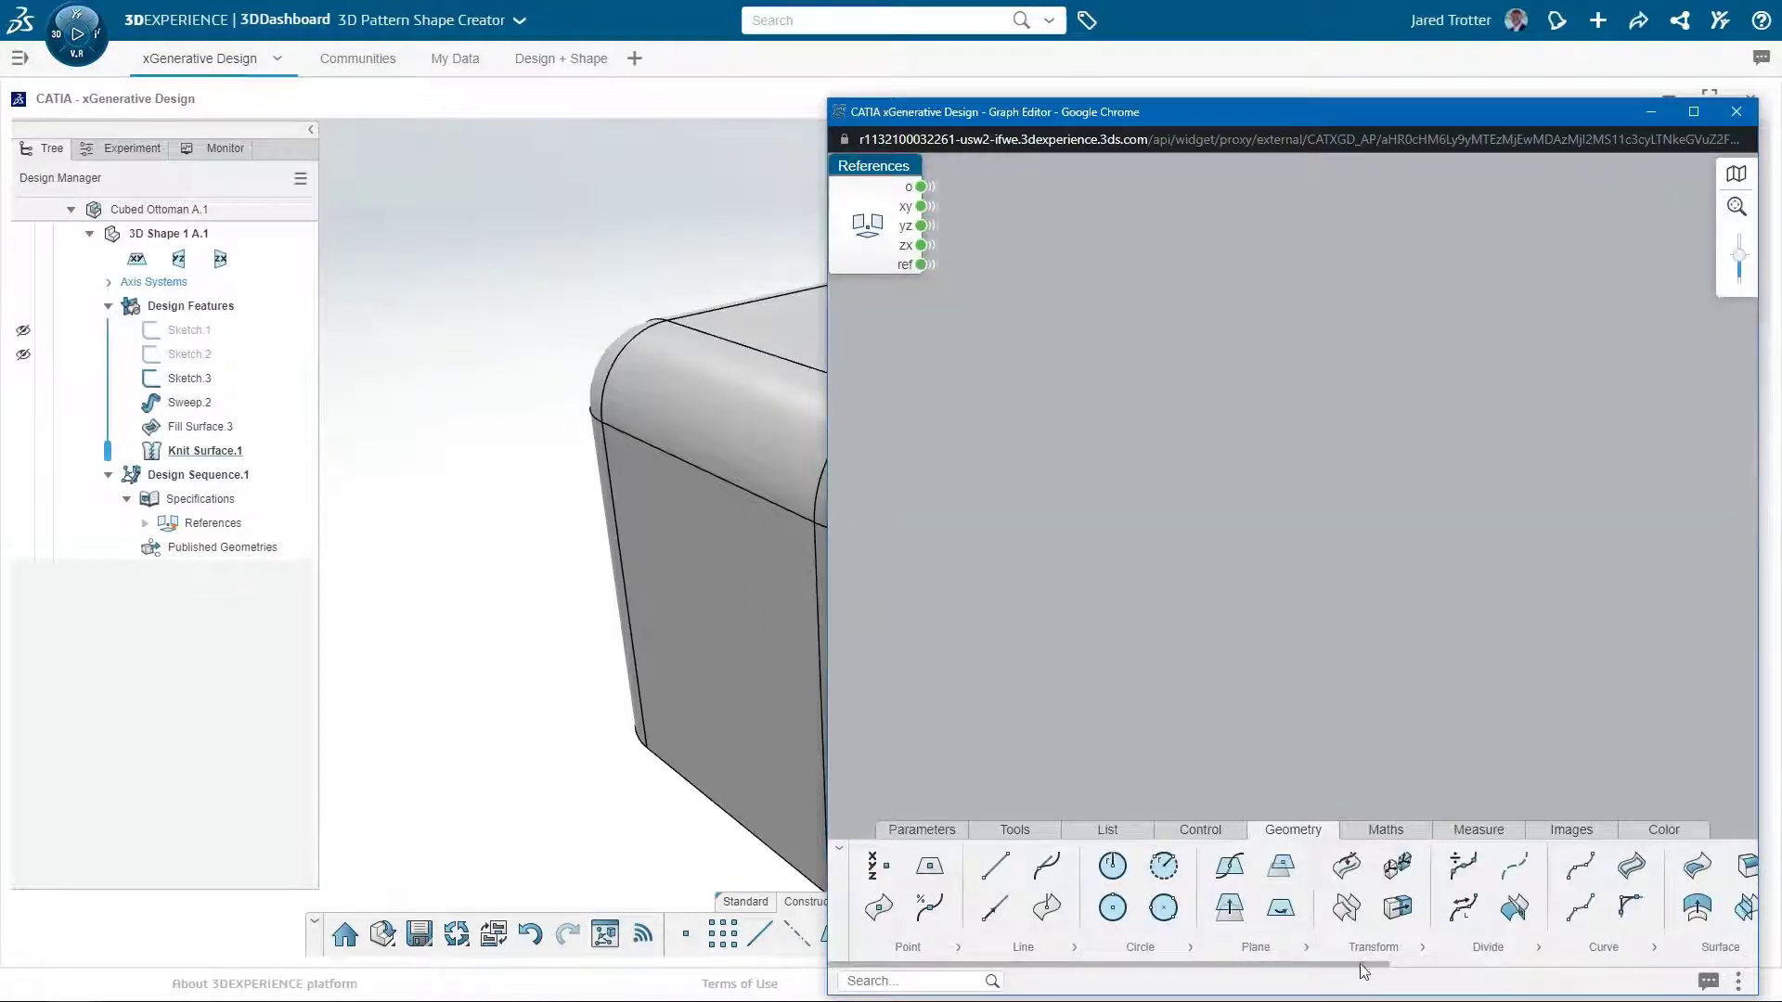
scroll(1731, 912, "right", 5)
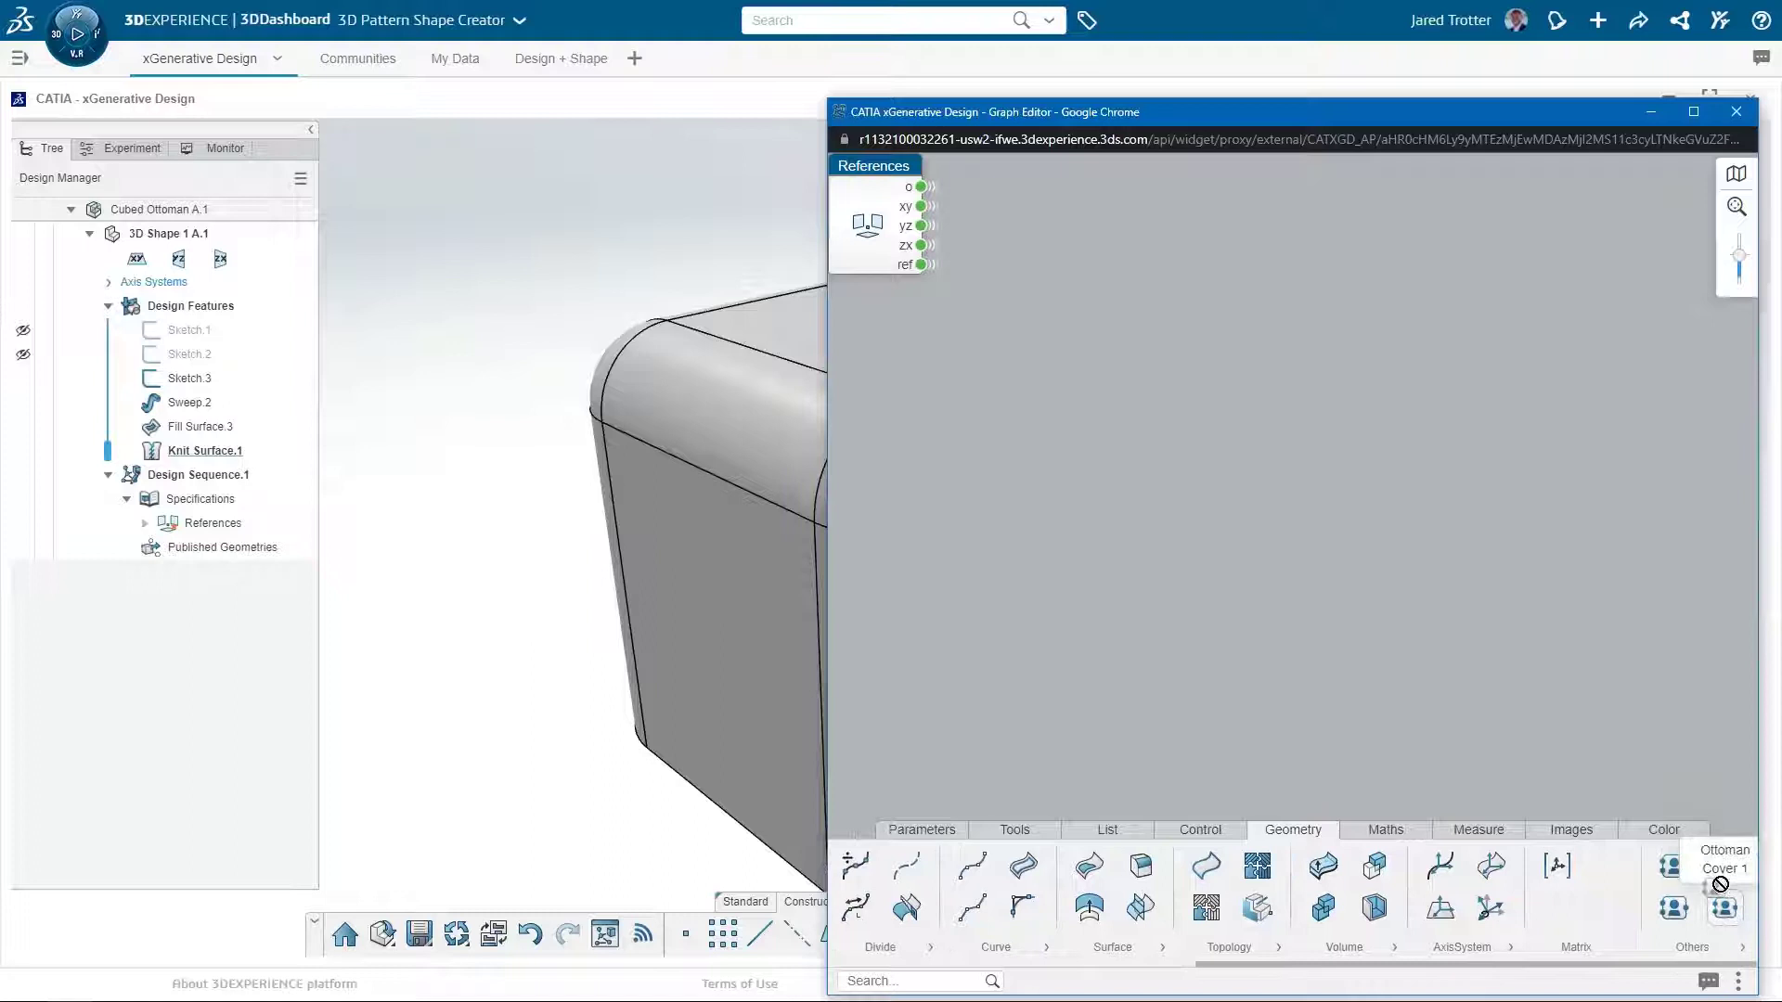
- Place an Ottoman Cover 1 node from the Others library on the graph, resizing the graph window to show the Cubed Ottoman
mouse_move(1722, 886)
left_mouse_down()
mouse_move(1345, 411)
mouse_move(1274, 263)
left_mouse_up()
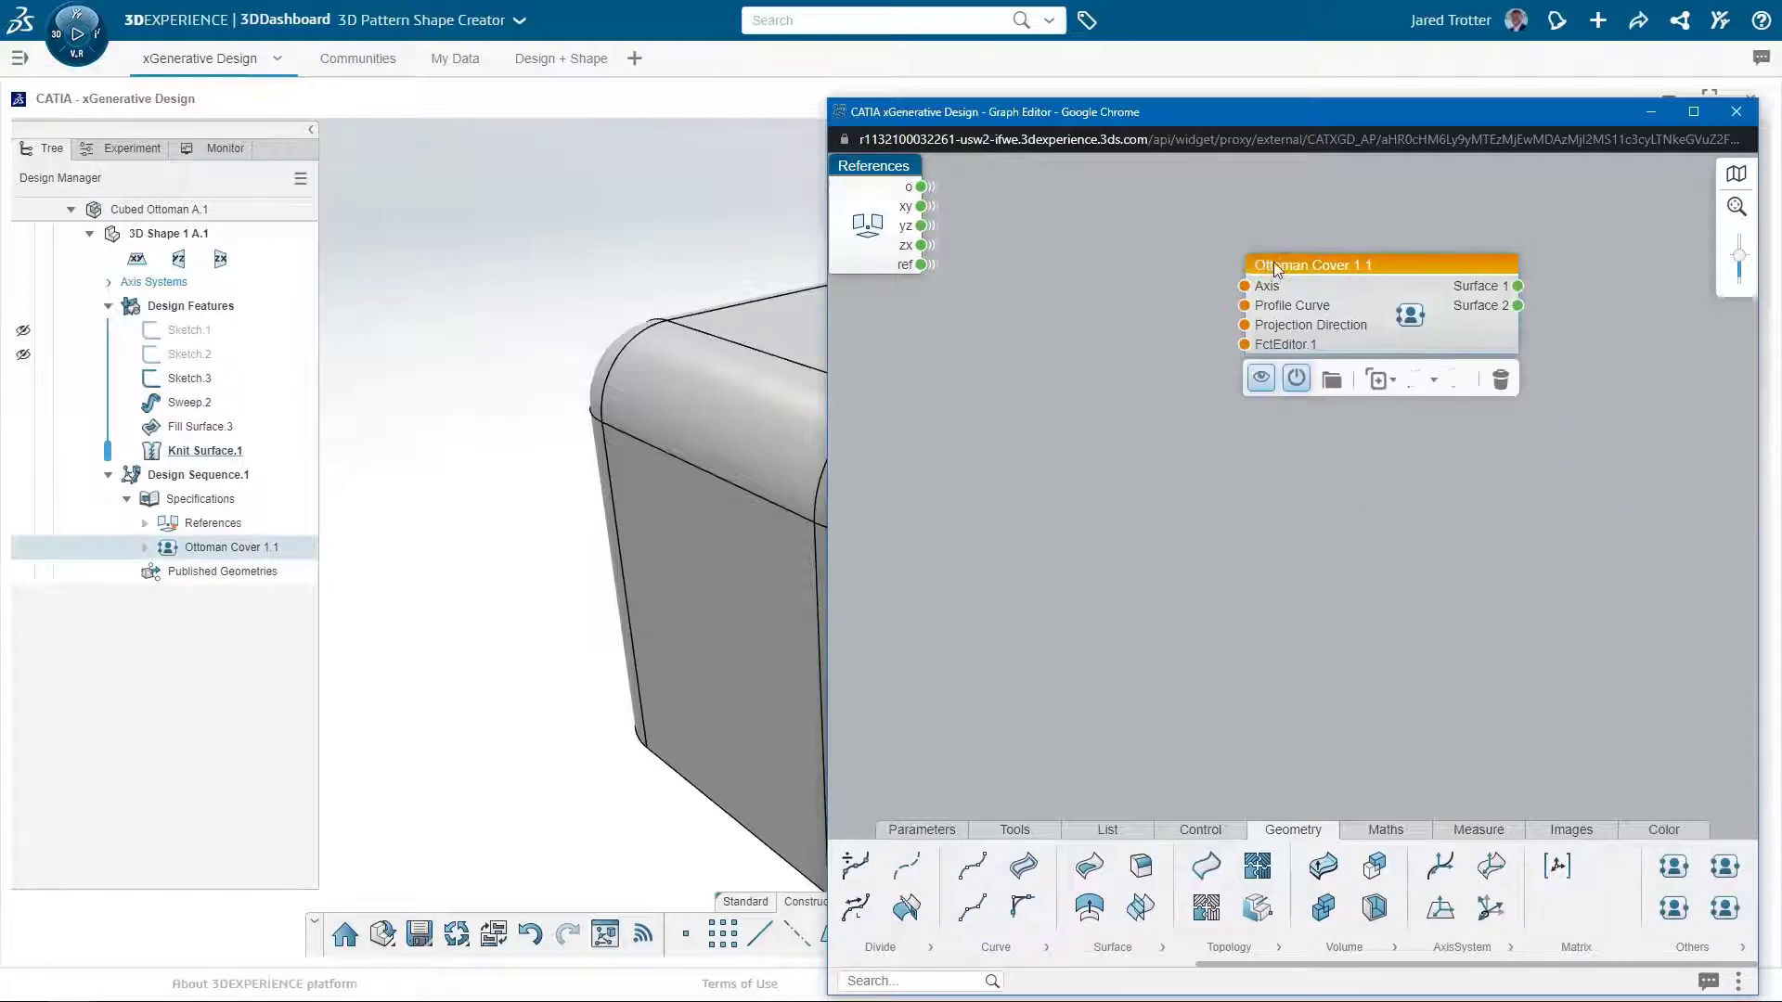
left_click_drag(827, 296, 937, 307)
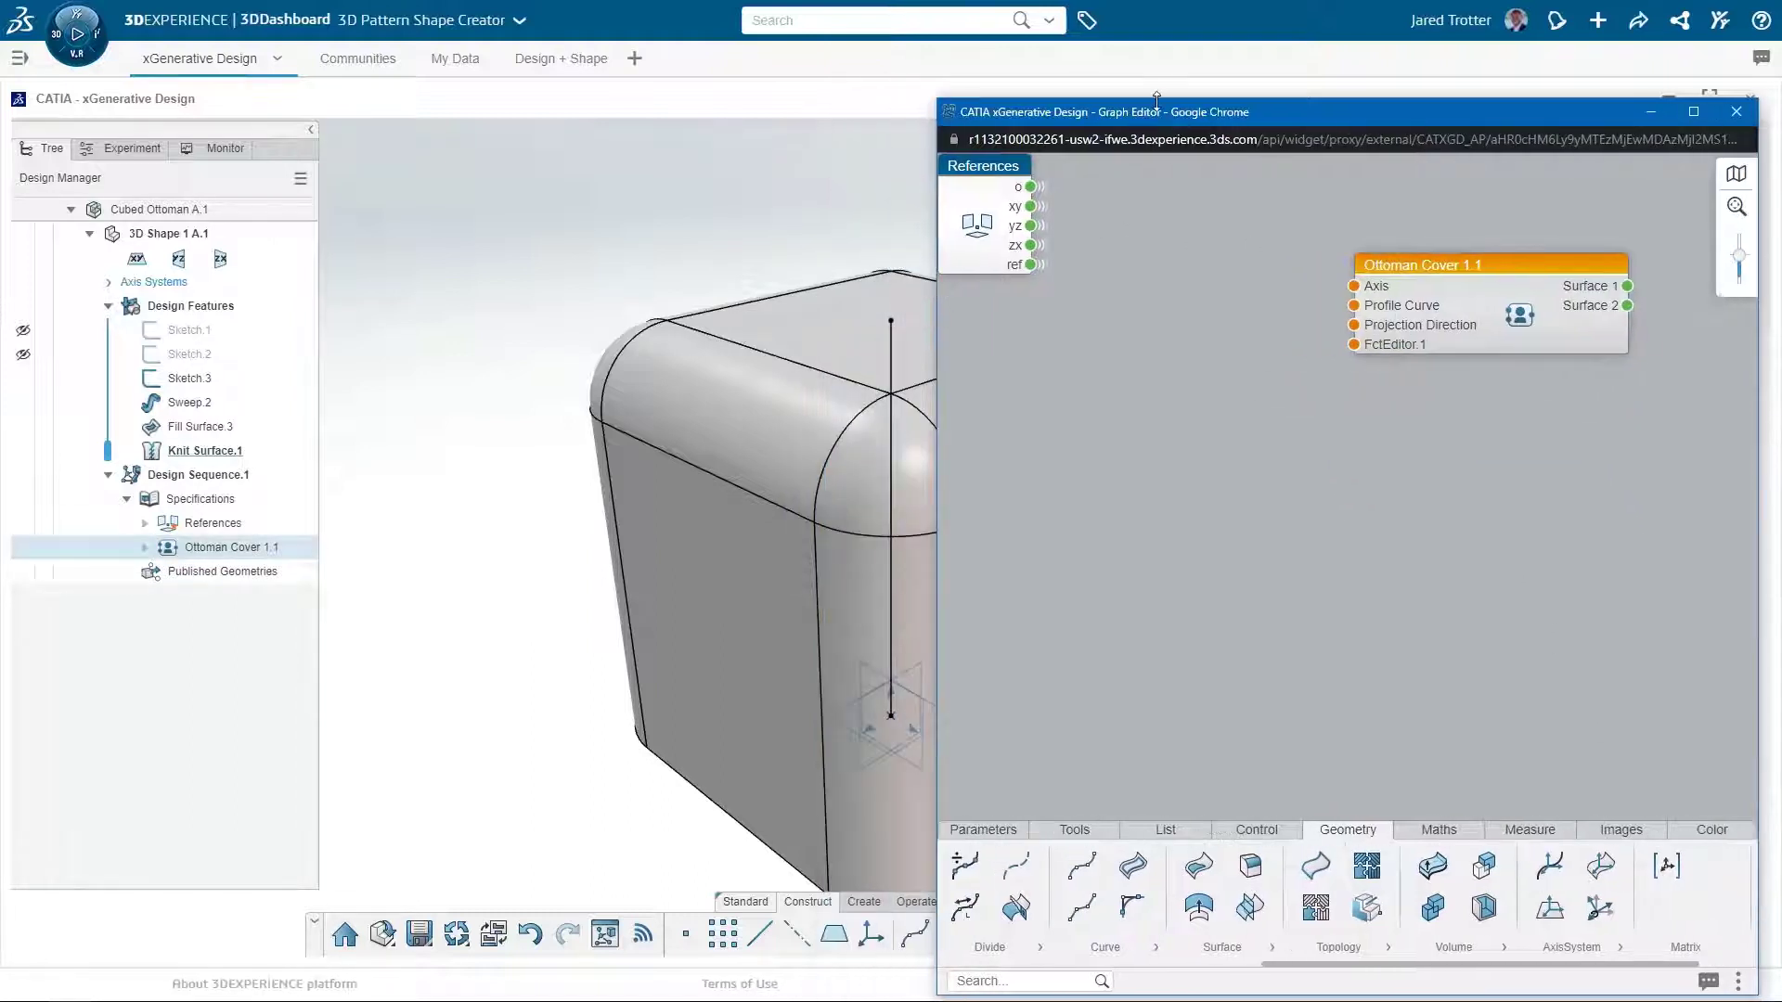
left_click_drag(1155, 97, 1151, 26)
- Colour the Thick.1 and Thick.2 nodes for red ribs and blue panels
left_click(1005, 974)
type("input")
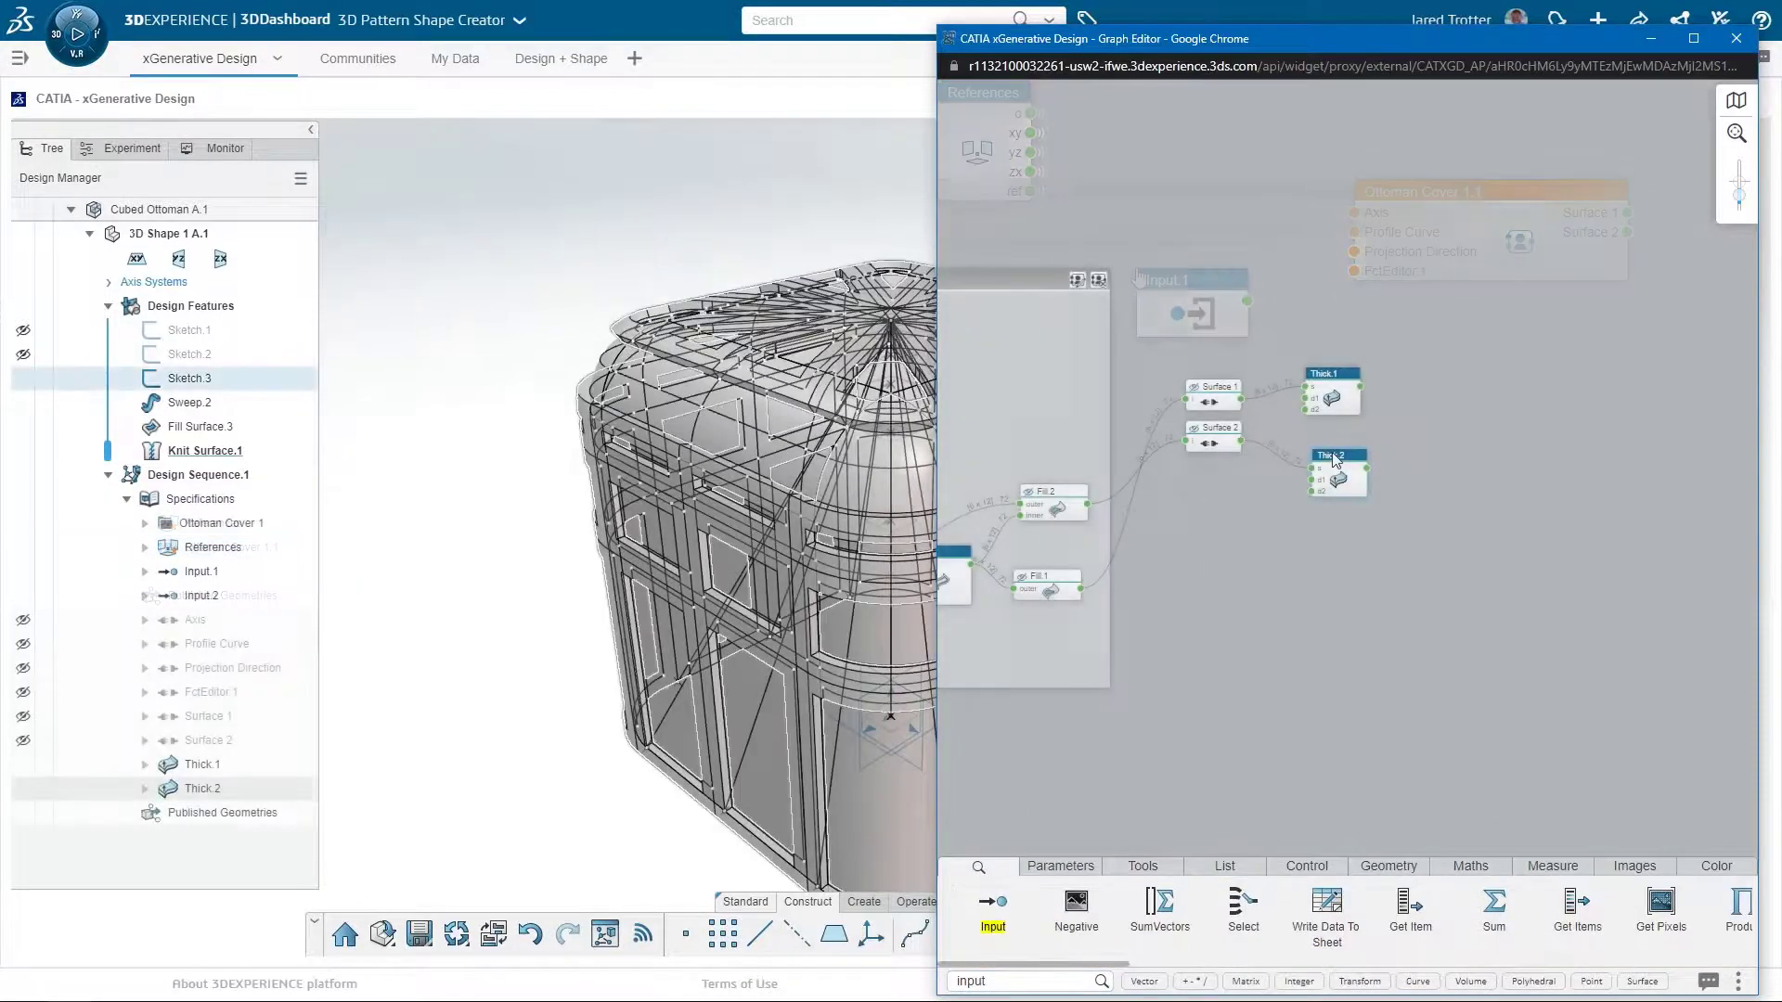
left_click(1333, 452)
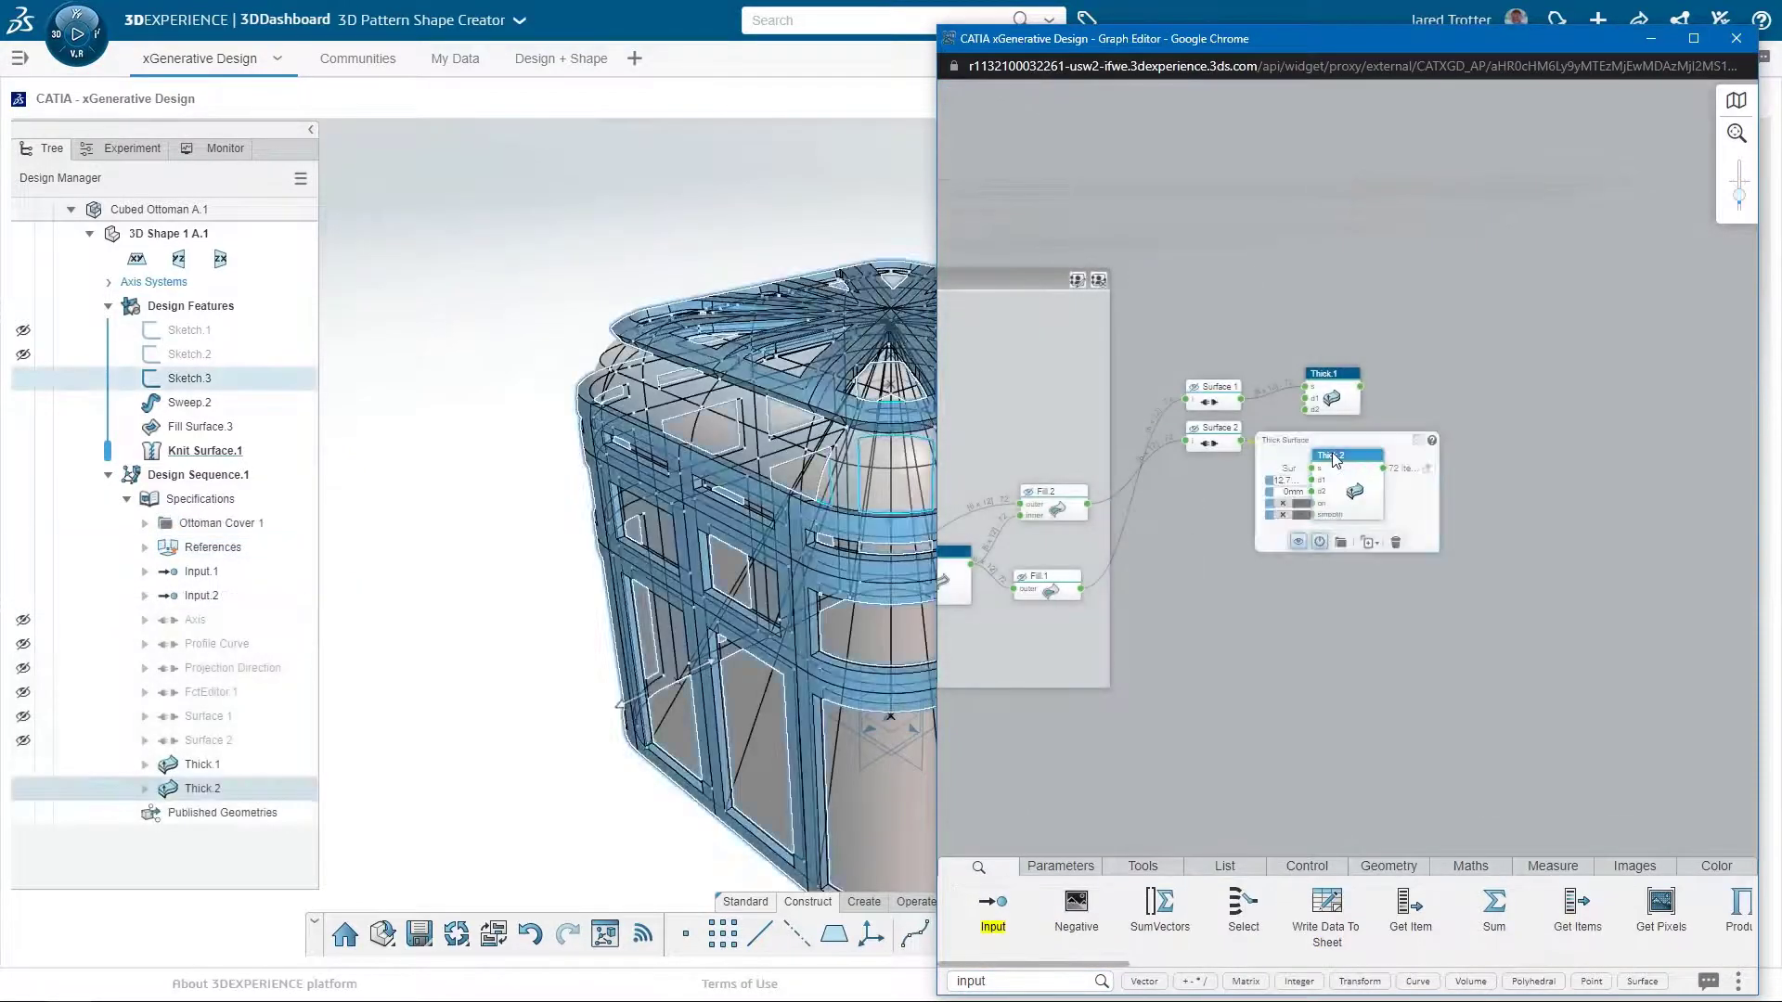
left_click(1454, 427)
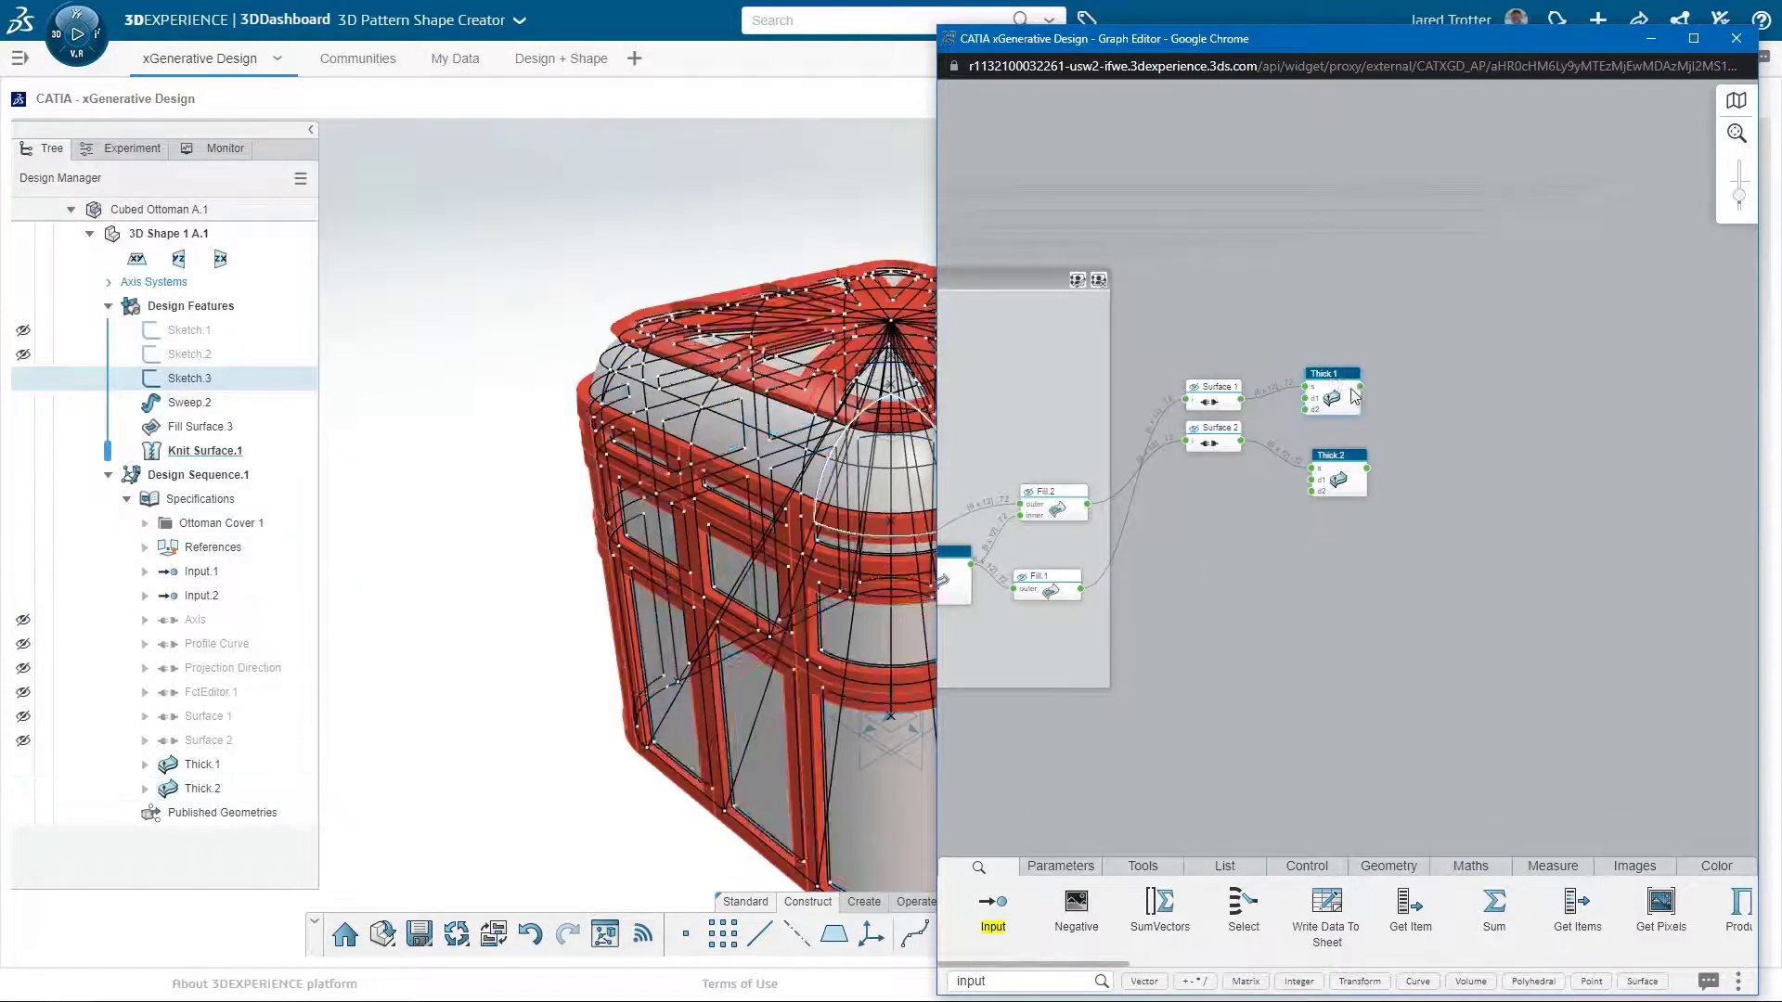
left_click(1332, 398)
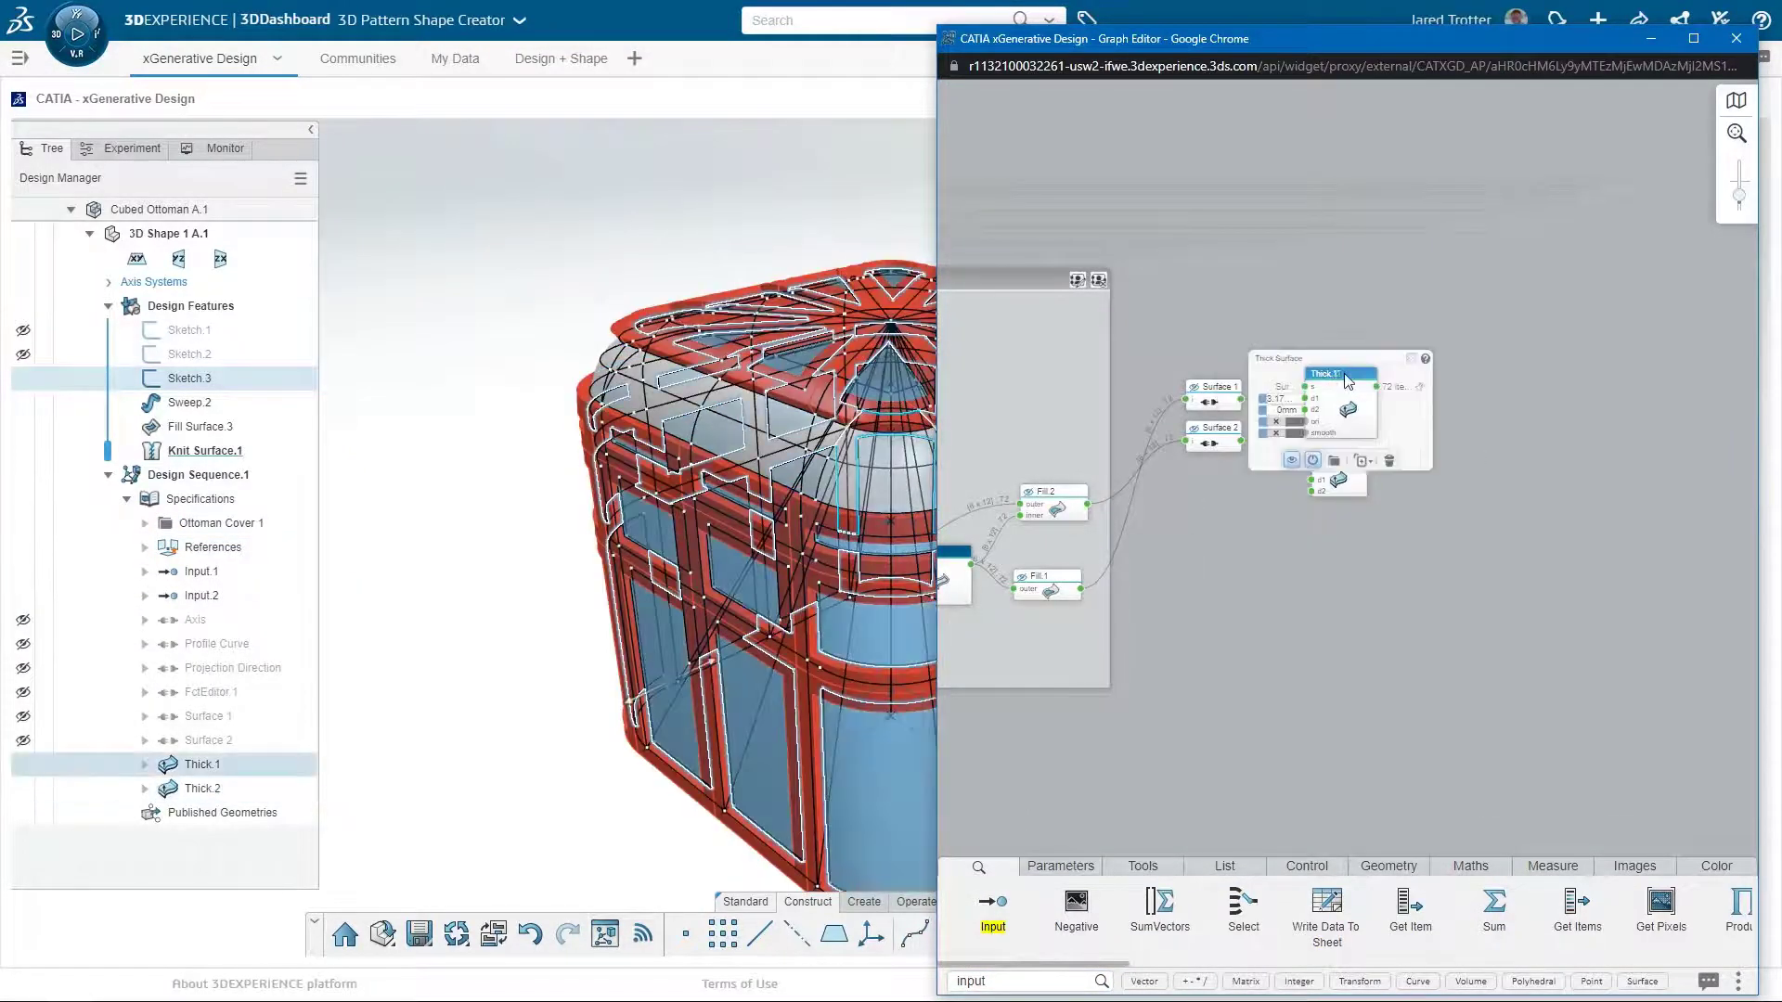
left_click(1448, 401)
- Zoom into the operator's internal graph and open the FctEditor.1 curve editor
mouse_move(1284, 547)
left_mouse_down()
mouse_move(1628, 484)
mouse_move(1249, 677)
mouse_move(1536, 690)
left_mouse_up()
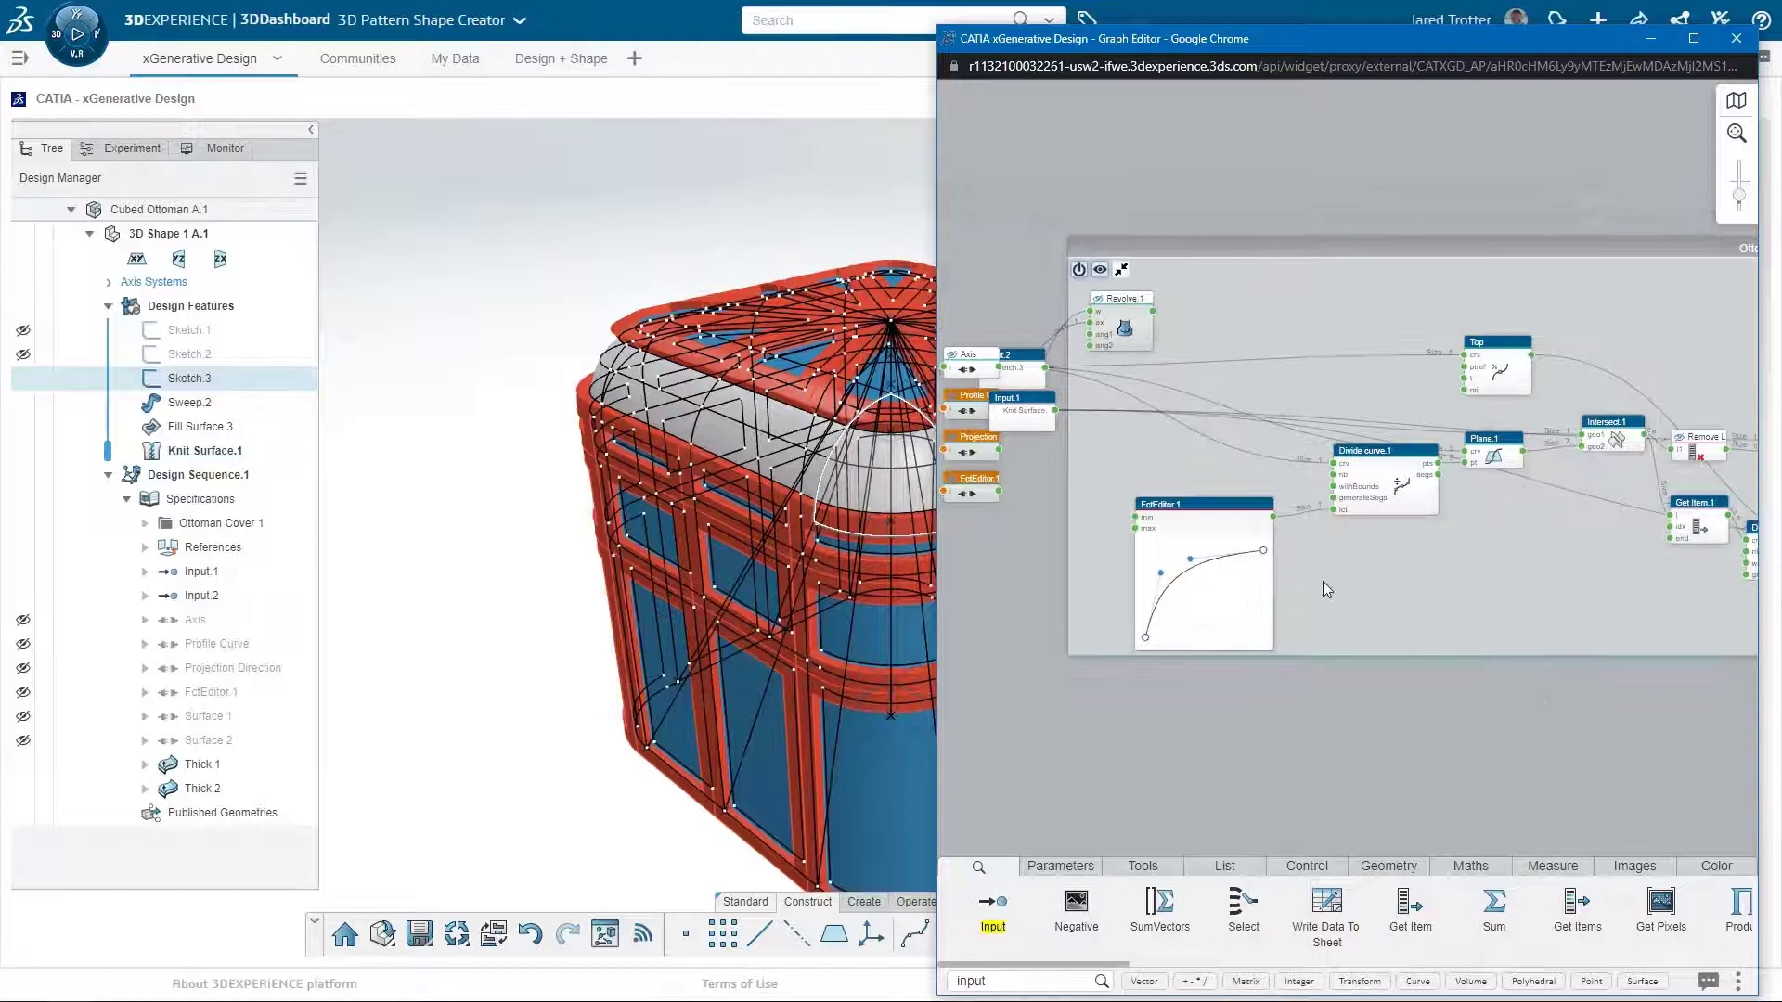
left_click(1261, 578)
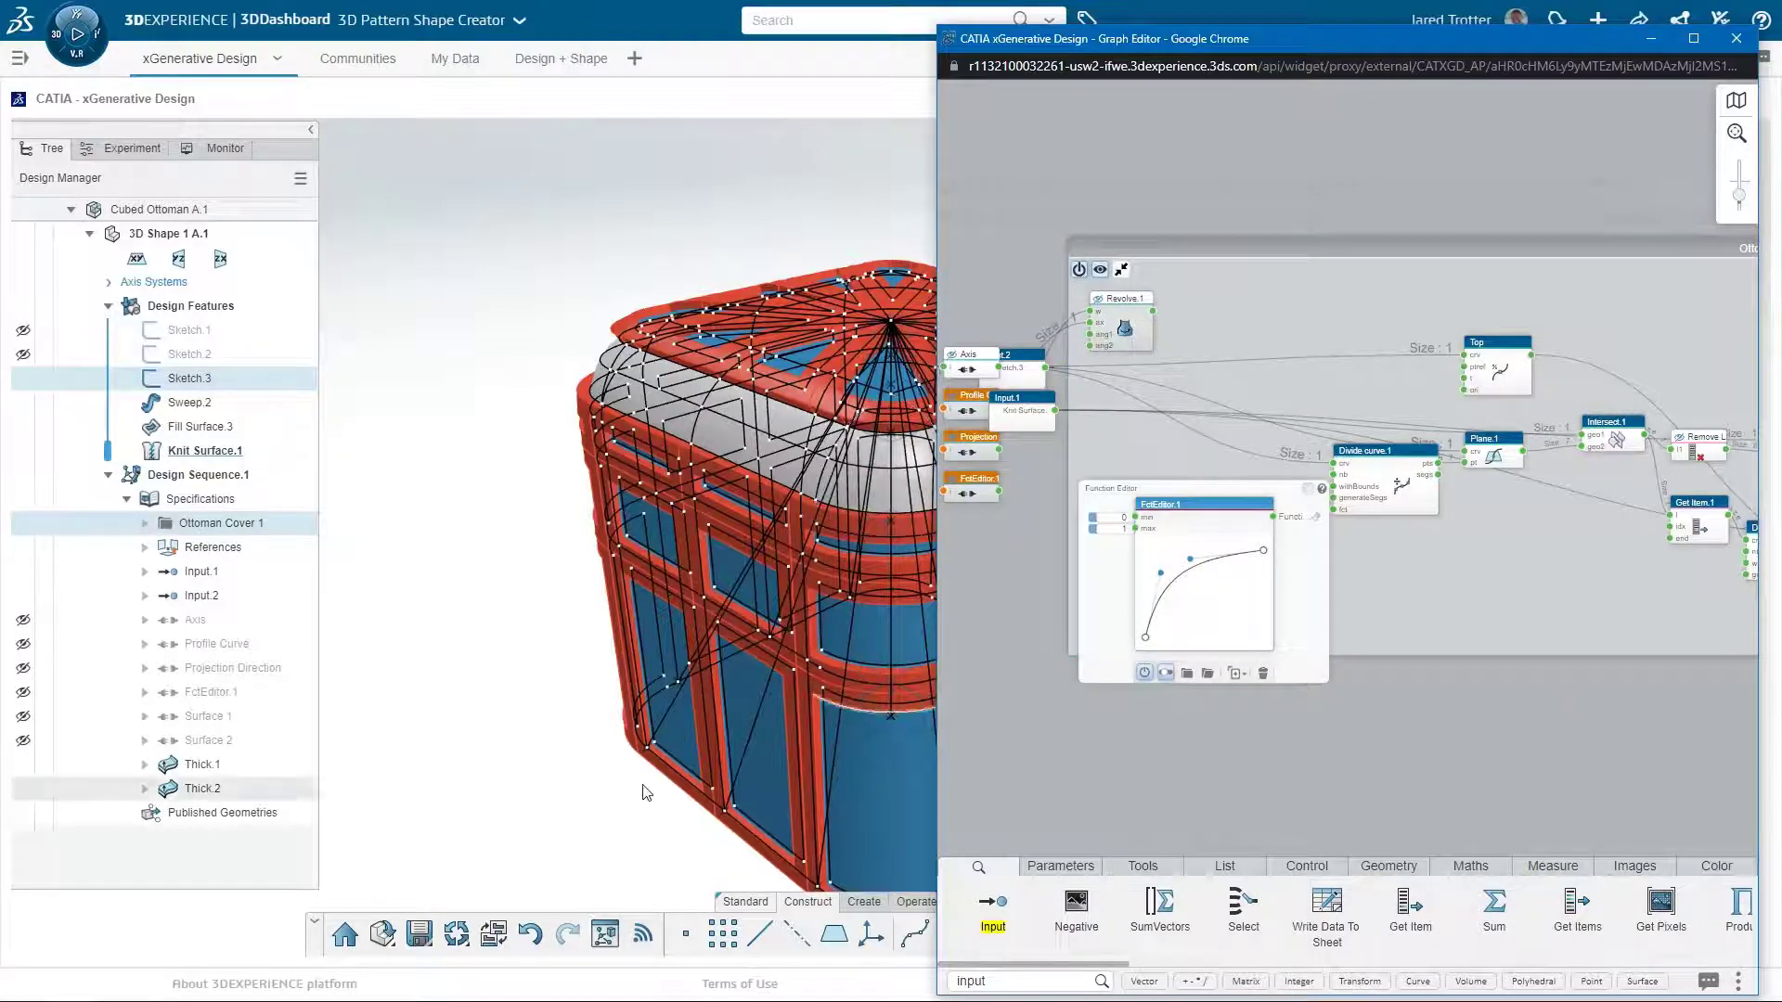
left_click(558, 808)
- Hide wires, points and axes in the View Mode Settings
left_click(1107, 934)
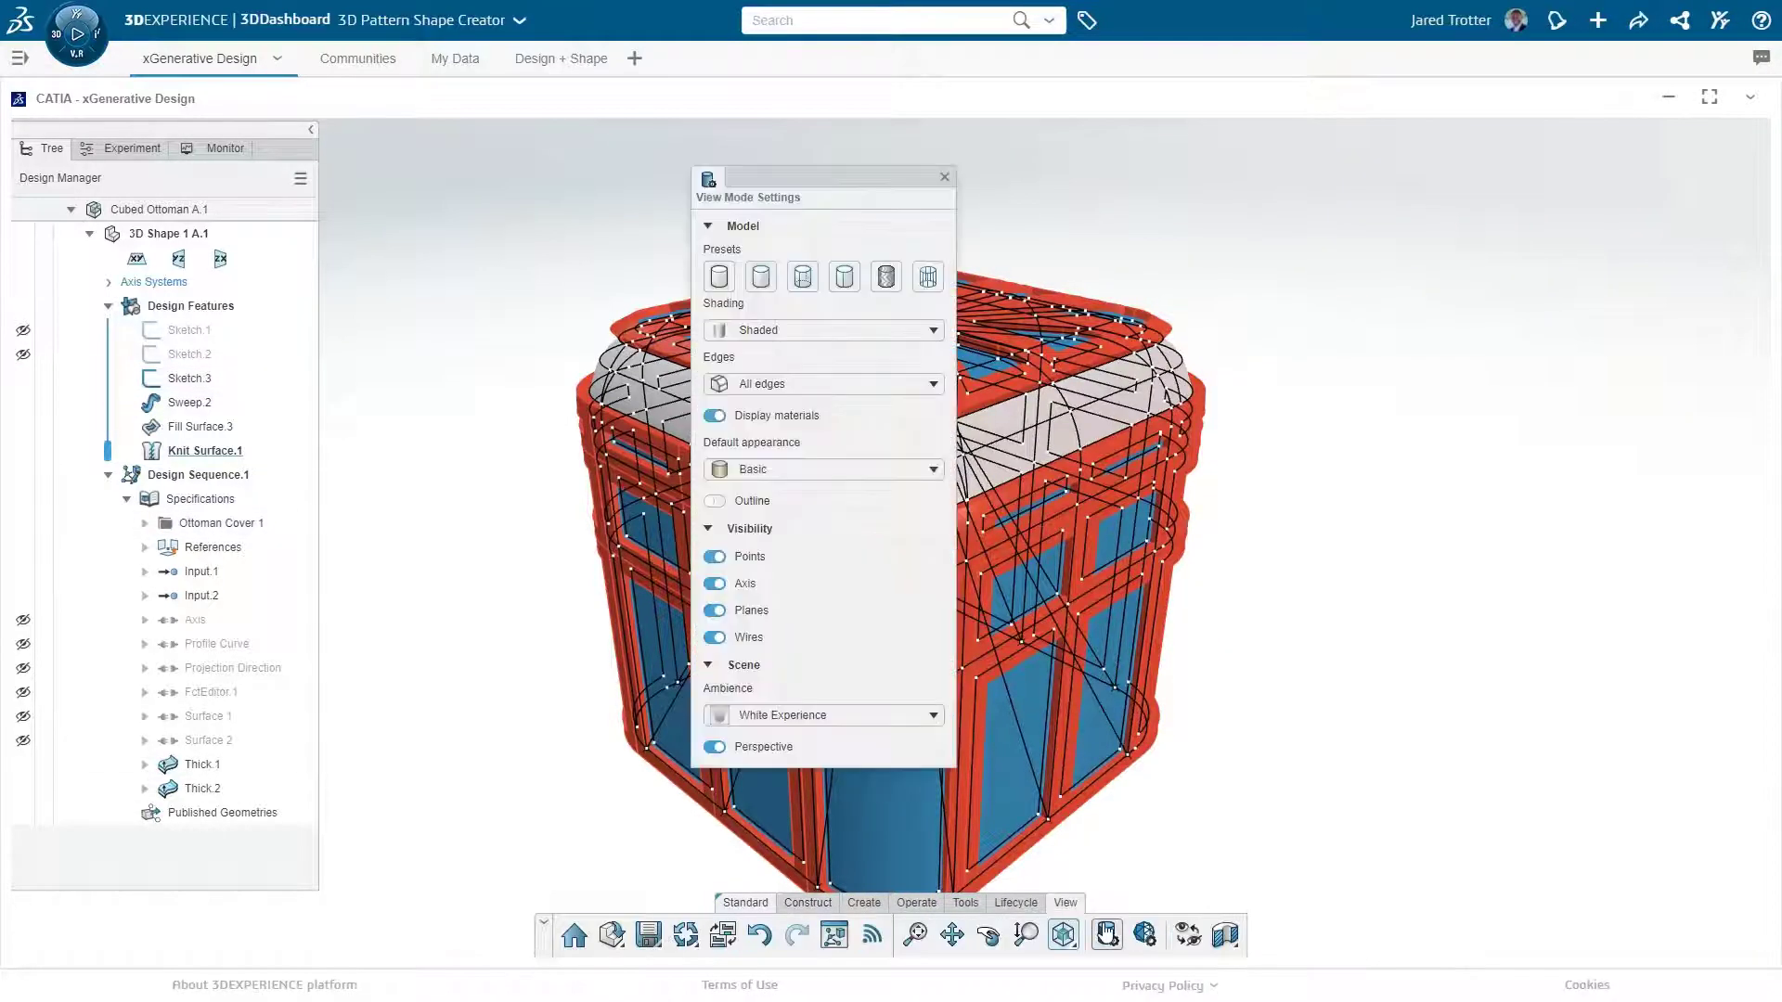
left_click(714, 637)
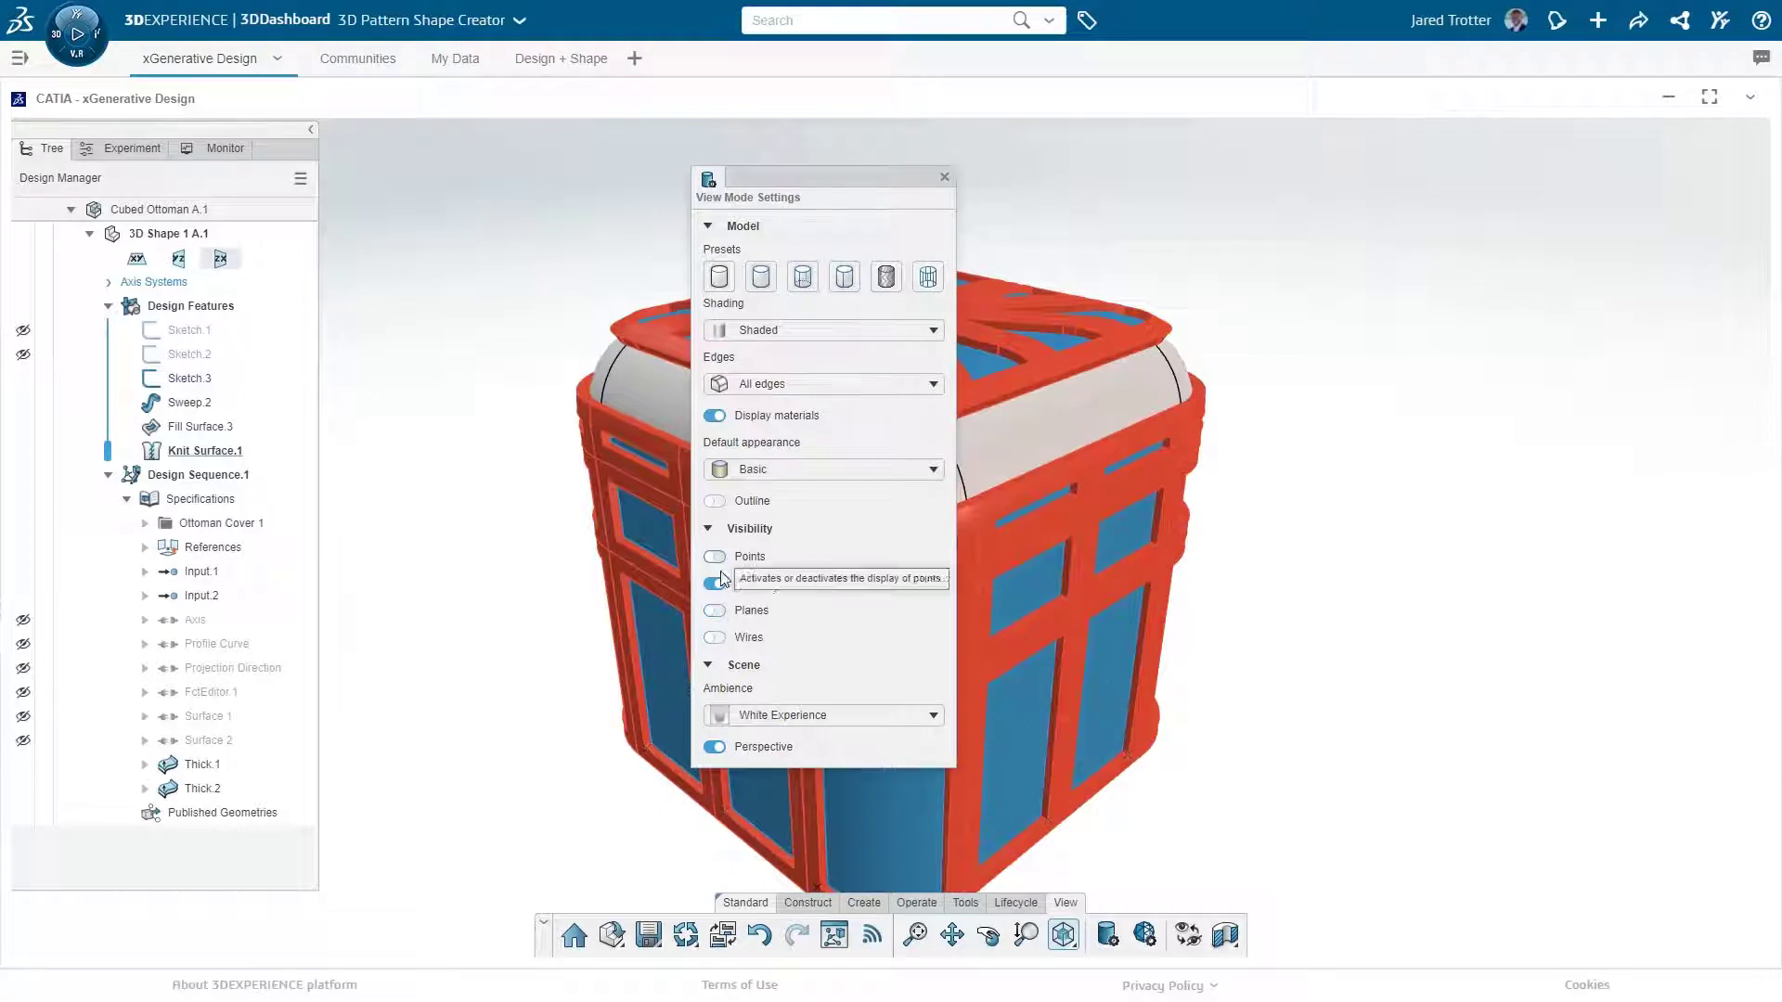
left_click(714, 582)
left_click(945, 177)
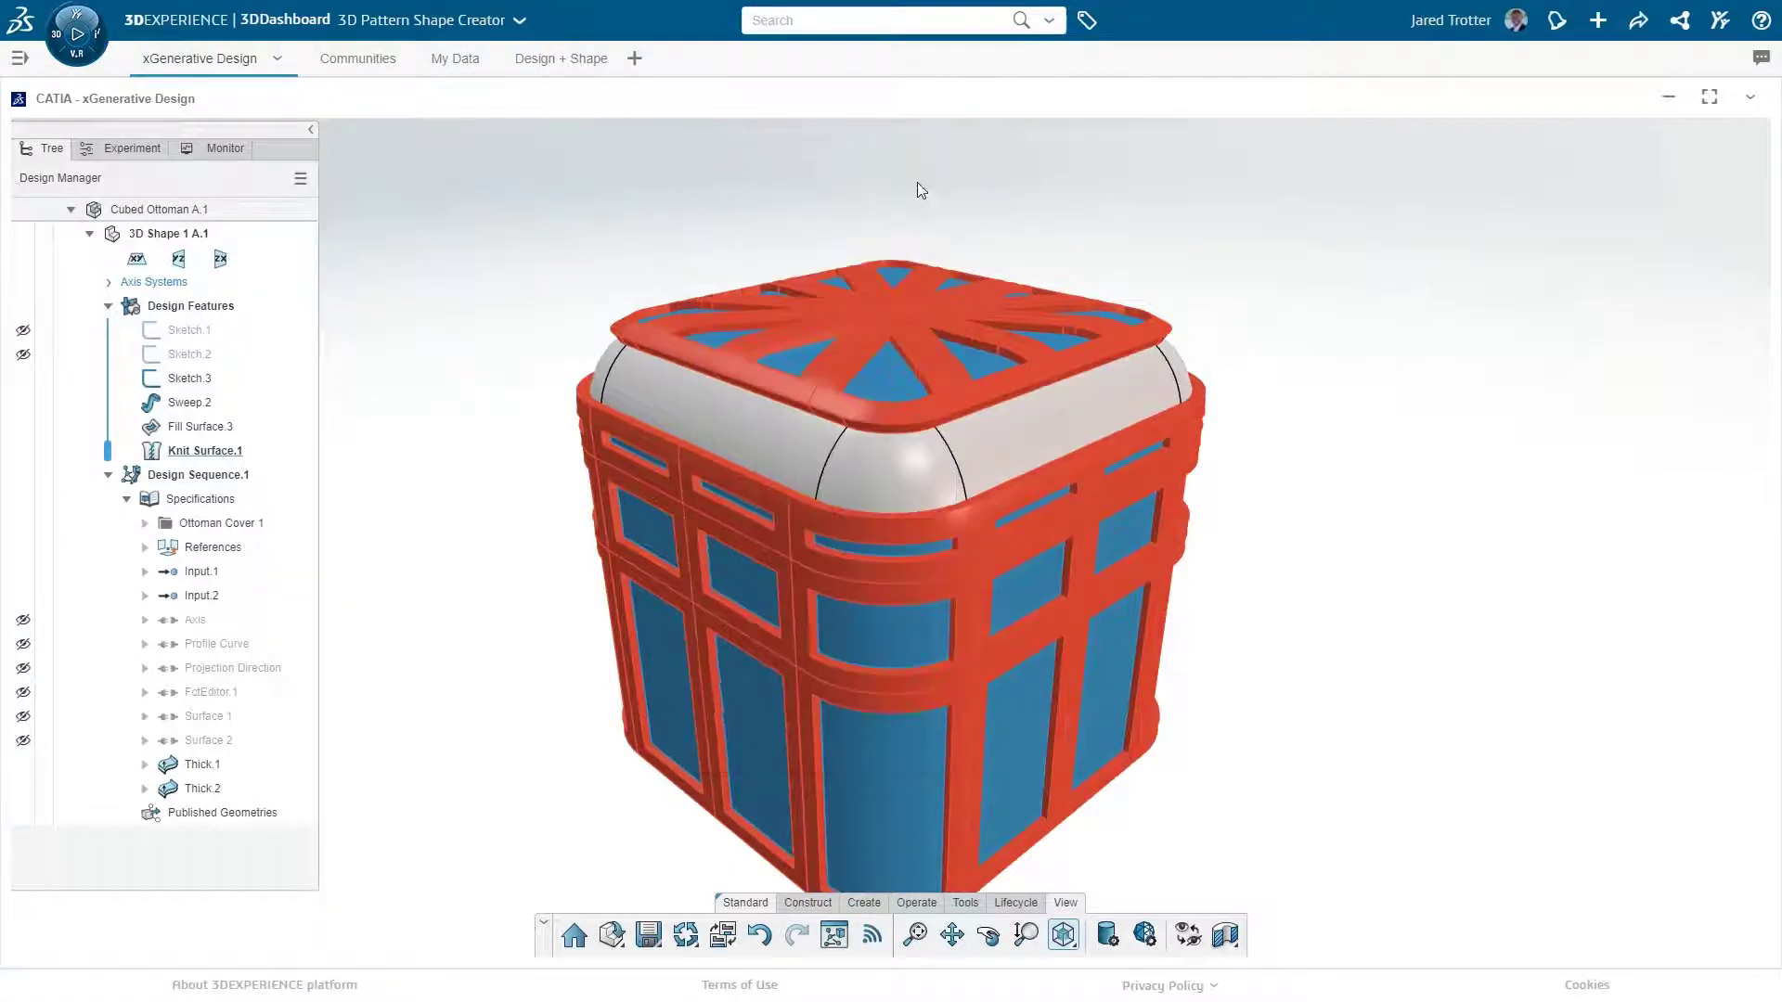
left_click(133, 147)
- In the Experiment tab, lower a point on Ottoman Cover 1's FctEditor.1 curve
left_click_drag(223, 270, 226, 313)
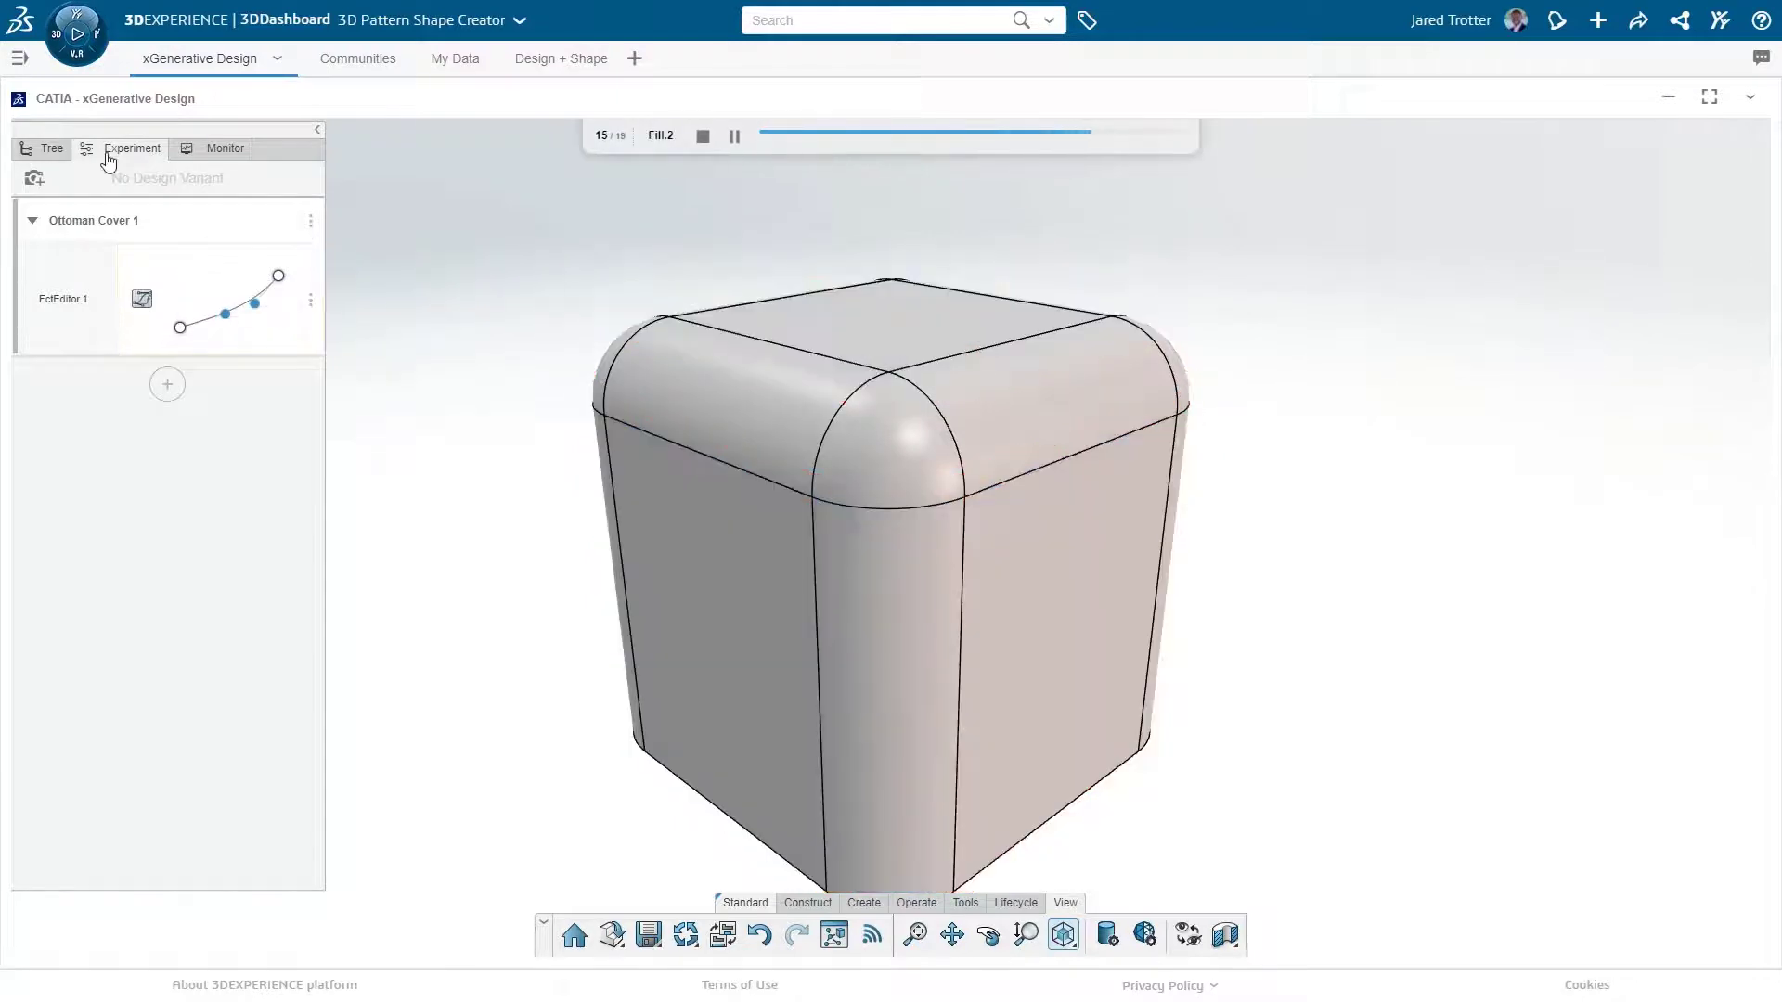